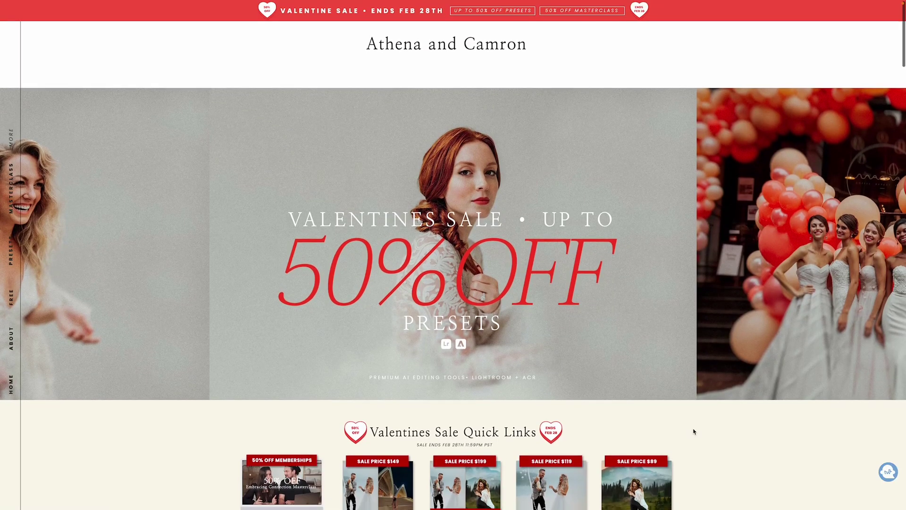
# - Close the Valentine AI pop-up and browse the Valentines sale quick links and customer reviews on the page
pyautogui.scroll(-3, 694, 432)
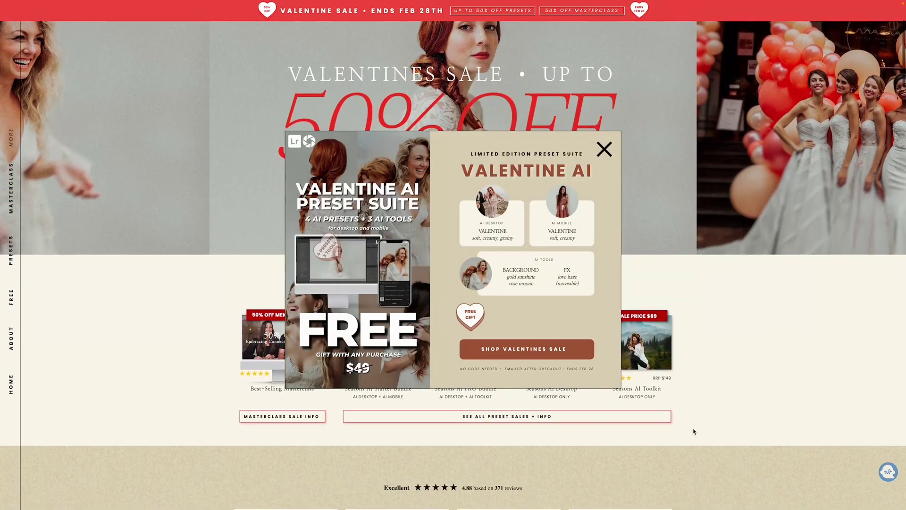
pyautogui.scroll(-2, 693, 429)
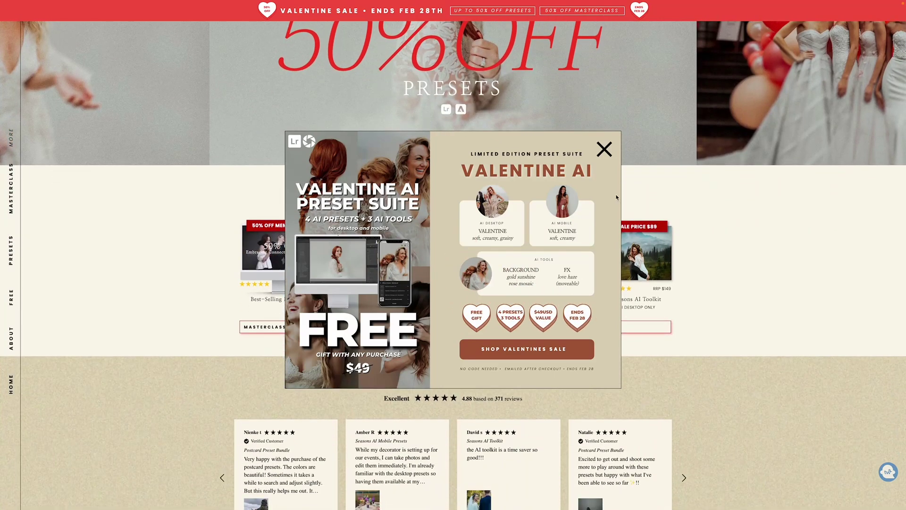
pyautogui.click(599, 155)
pyautogui.scroll(-1, 718, 213)
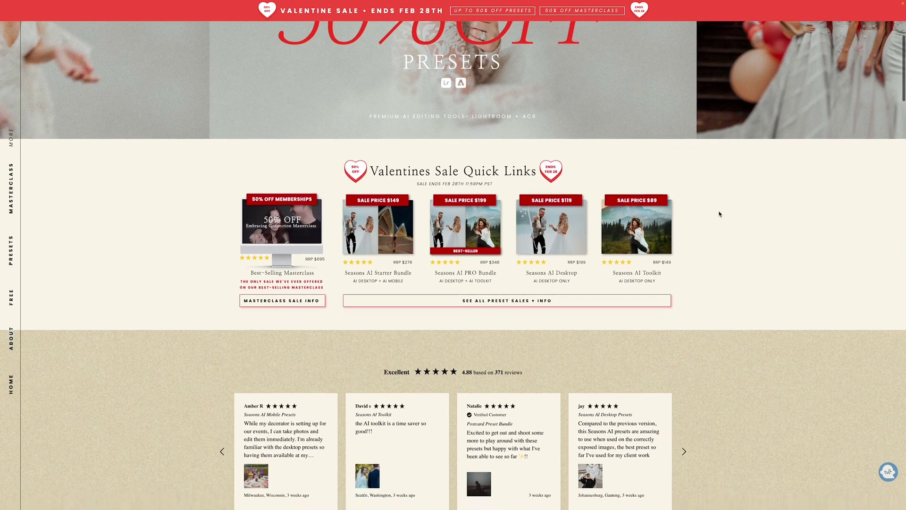
pyautogui.scroll(-1, 719, 213)
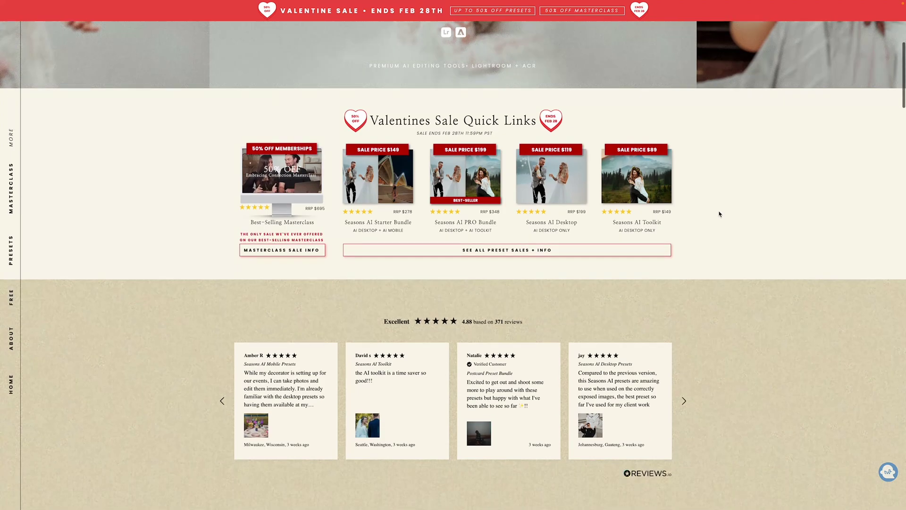
pyautogui.scroll(-8, 718, 213)
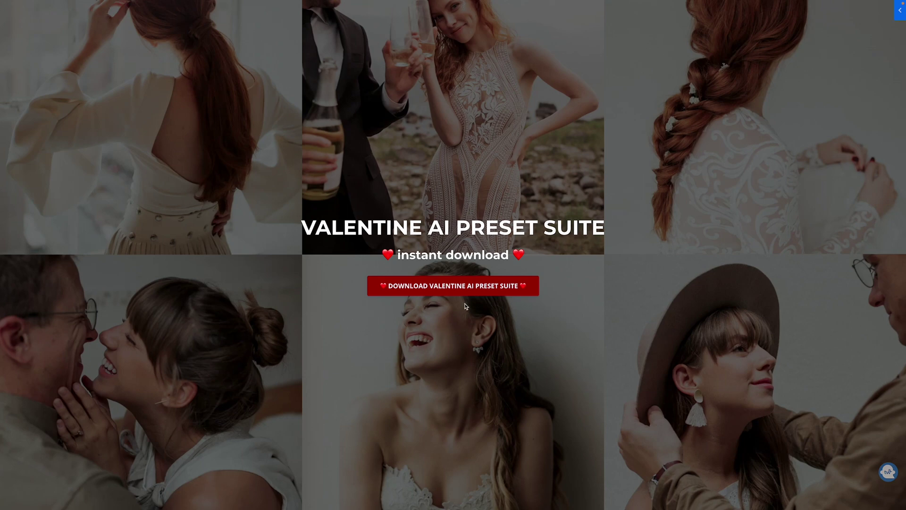
# - Download the Valentine AI Preset Suite and check the preset files inside the Athena+Camron - Valentine AI folder
pyautogui.click(464, 286)
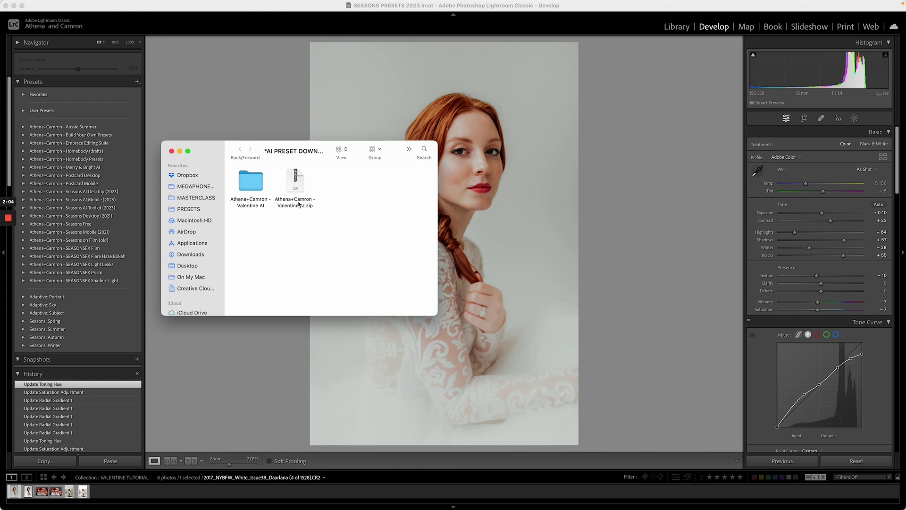
pyautogui.doubleClick(262, 203)
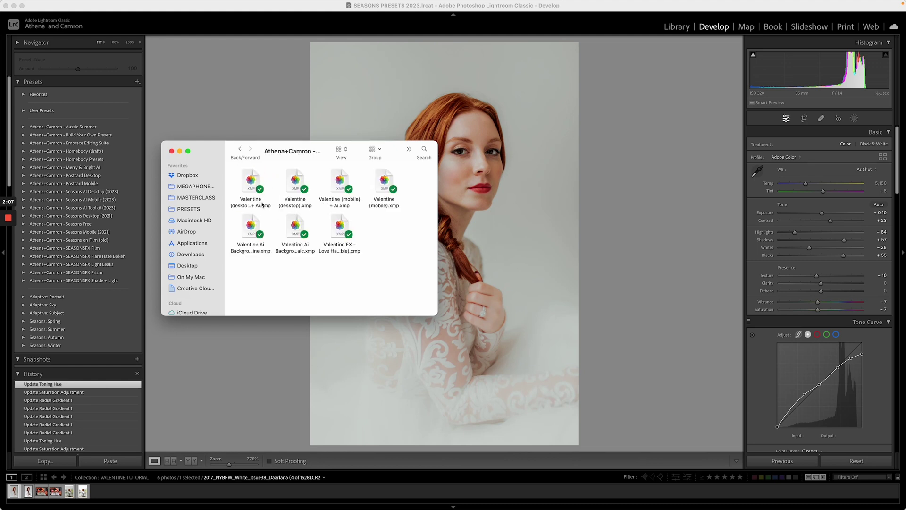
pyautogui.click(240, 149)
pyautogui.click(242, 117)
# - Import Athena+Camron - Valentine AI.zip into the Develop presets of Lightroom Classic
pyautogui.moveTo(340, 499)
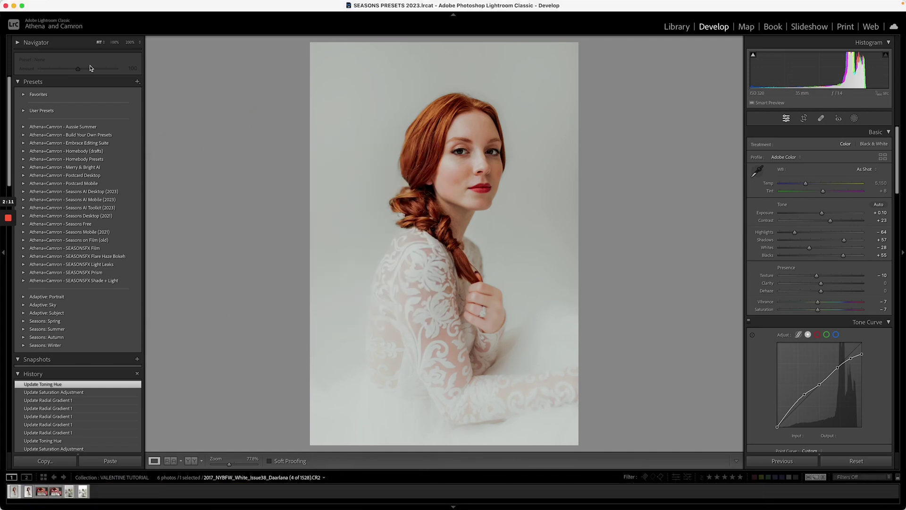
pyautogui.click(138, 84)
pyautogui.click(149, 100)
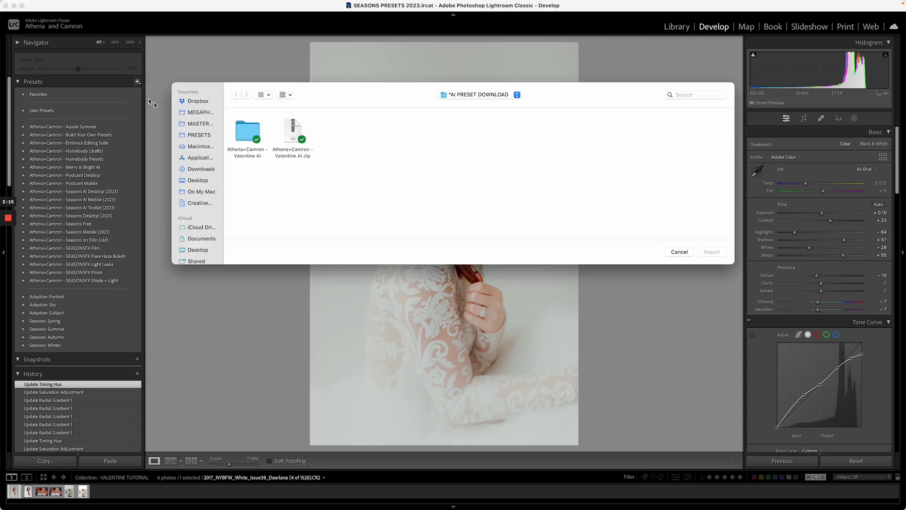
pyautogui.click(296, 155)
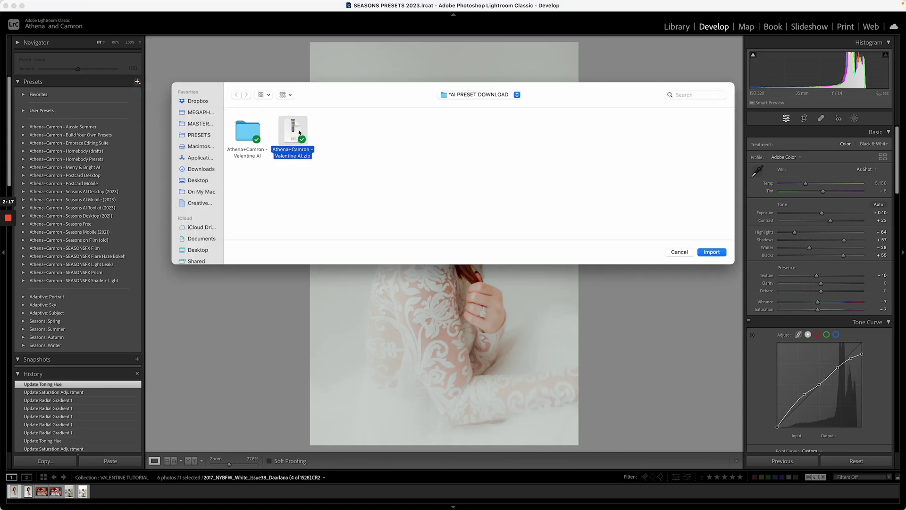
pyautogui.click(712, 252)
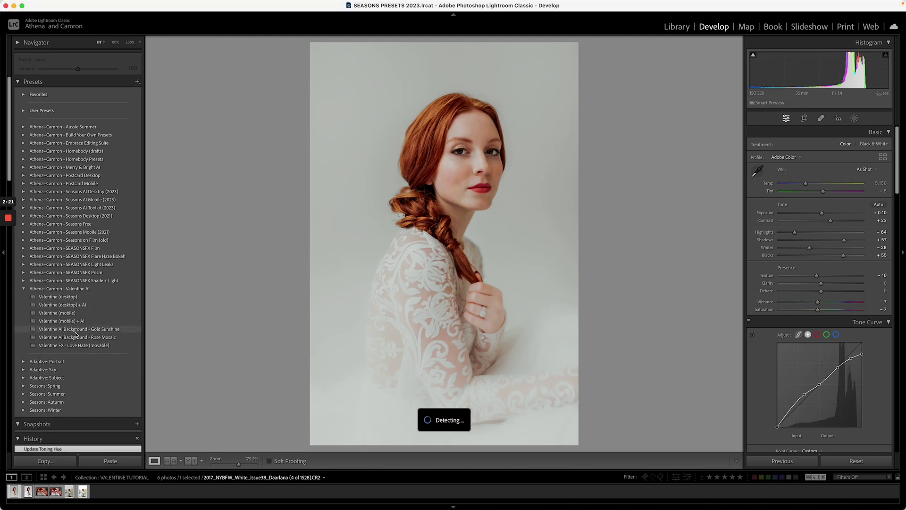
# - Switch to Adobe Lightroom and start a preset import from the *AI PRESET DOWNLOAD folder
pyautogui.click(465, 495)
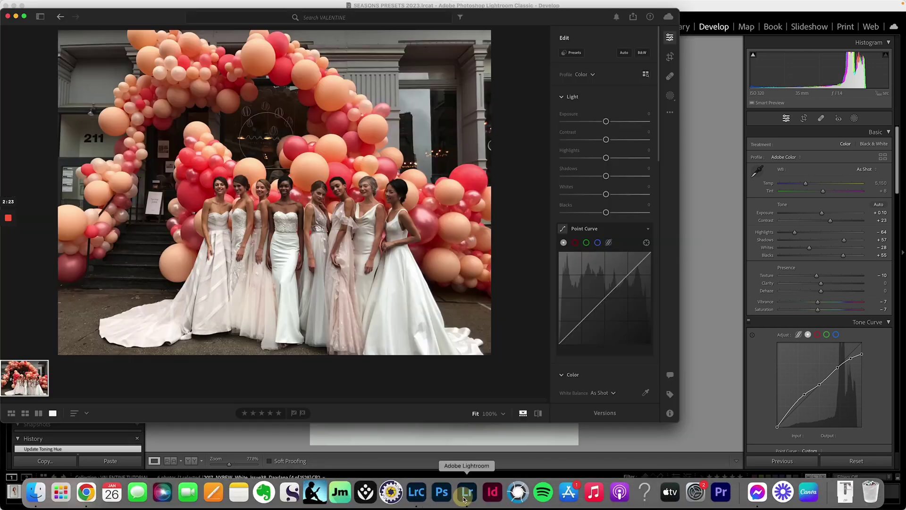
pyautogui.click(578, 52)
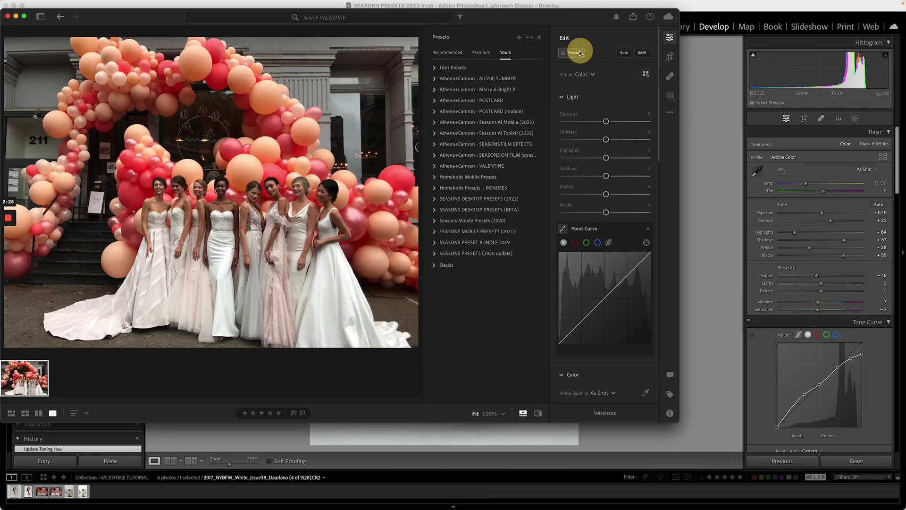
pyautogui.click(530, 37)
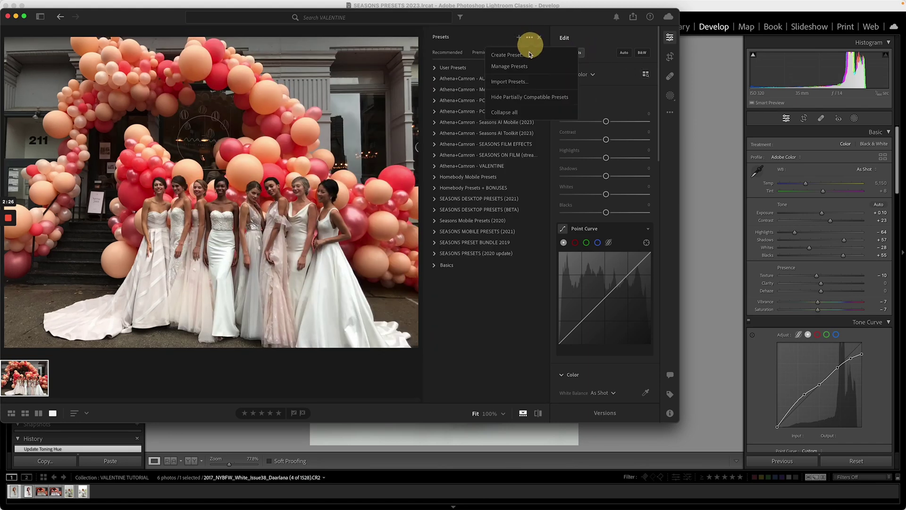
pyautogui.click(513, 83)
pyautogui.click(475, 97)
pyautogui.click(481, 90)
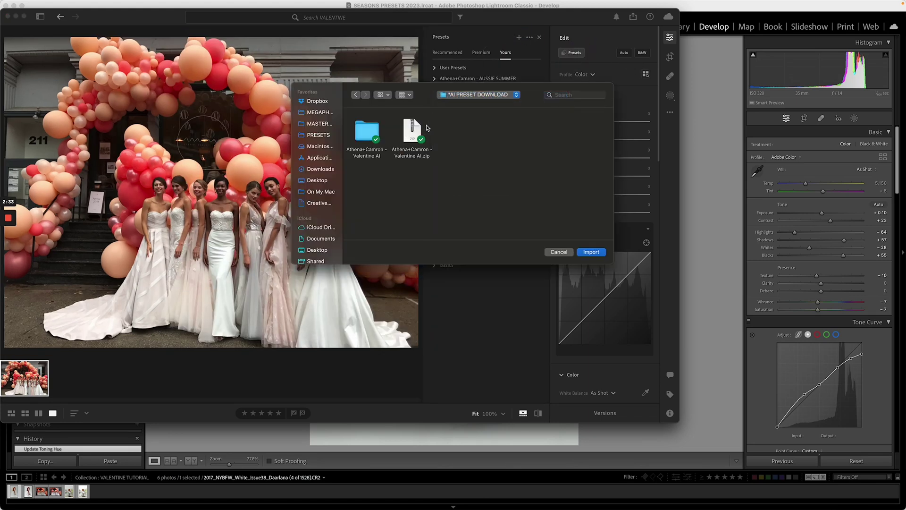
pyautogui.click(412, 132)
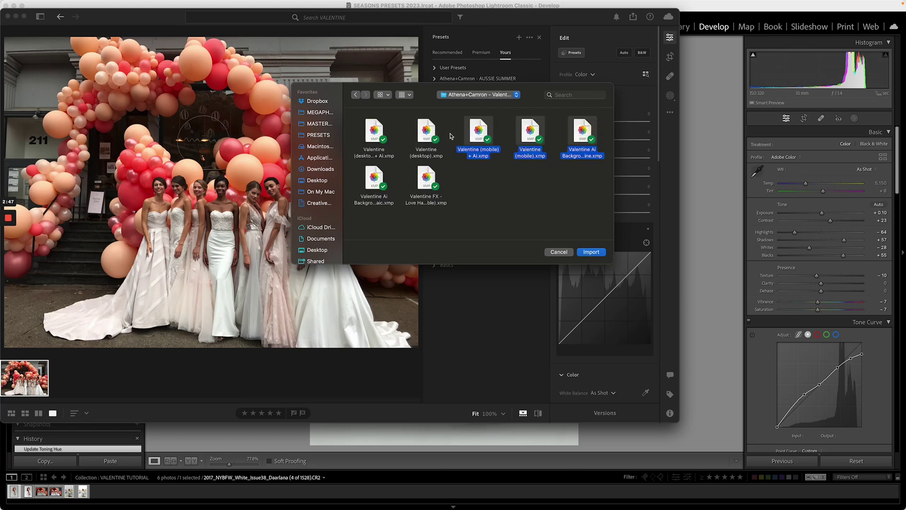
pyautogui.click(444, 130)
pyautogui.click(456, 125)
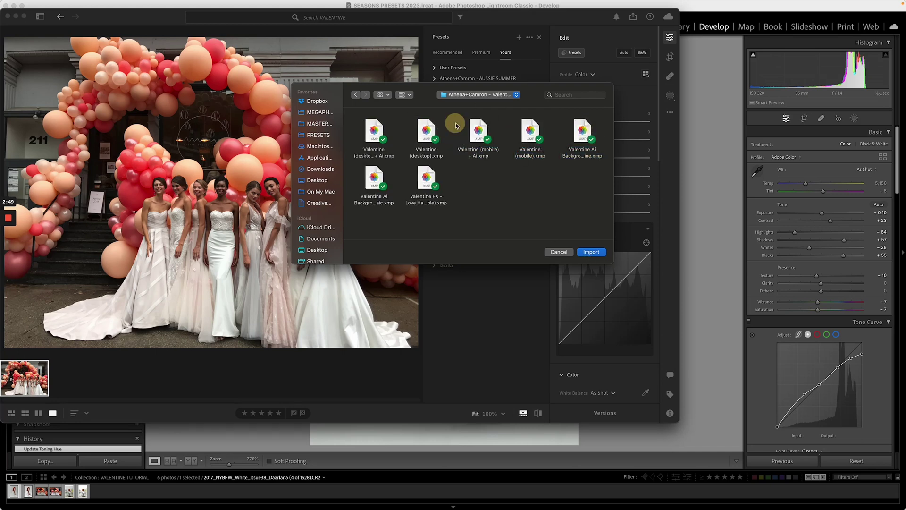
pyautogui.moveTo(456, 126); pyautogui.dragTo(547, 143)
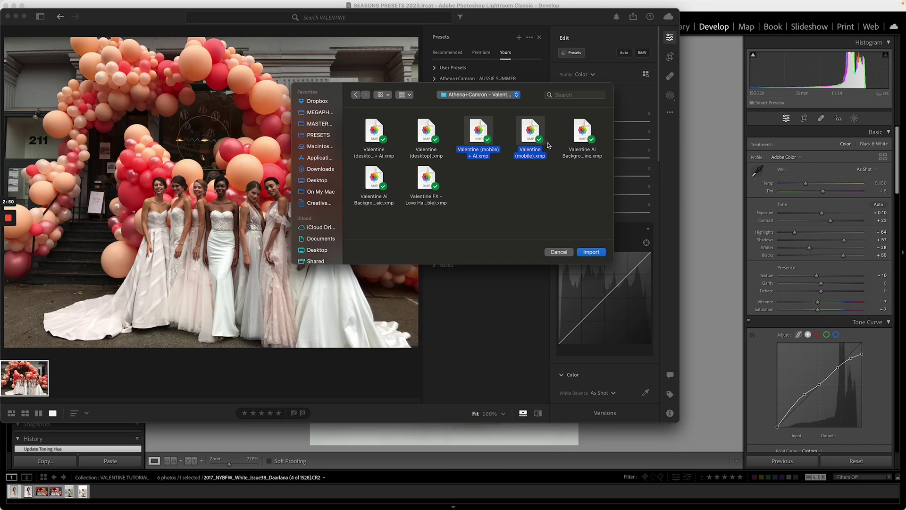
pyautogui.keyDown('super'); pyautogui.click(583, 137); pyautogui.keyUp('super')
pyautogui.keyDown('super'); pyautogui.click(376, 179); pyautogui.keyUp('super')
pyautogui.keyDown('super'); pyautogui.click(428, 180); pyautogui.keyUp('super')
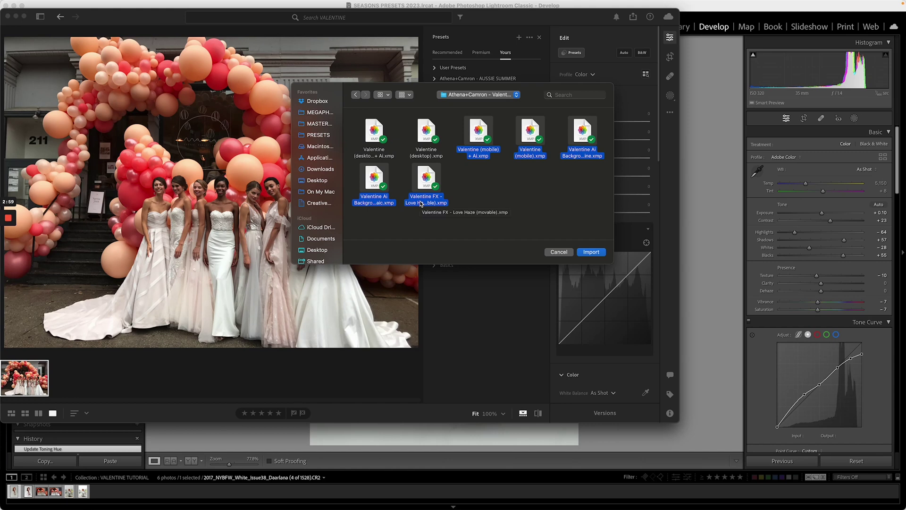
pyautogui.click(355, 94)
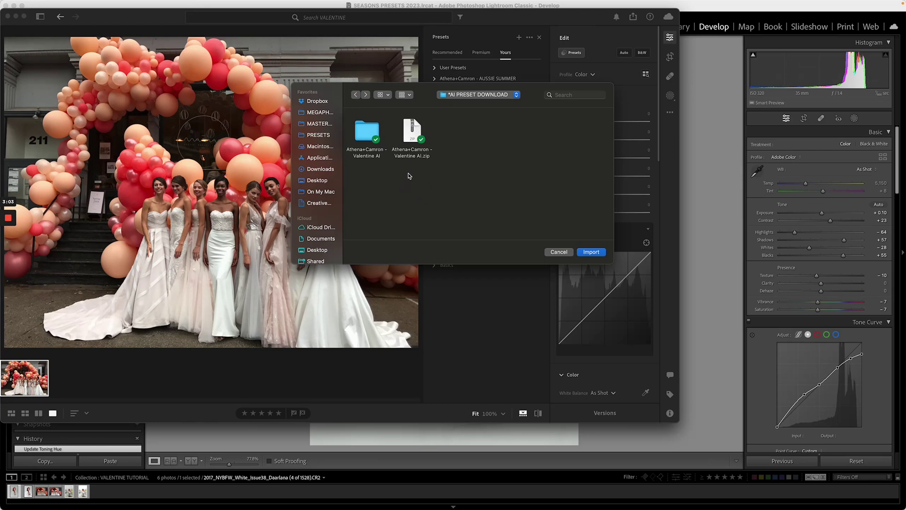
# - Import Athena+Camron - Valentine AI.zip as presets and check the cloud sync status
pyautogui.click(406, 137)
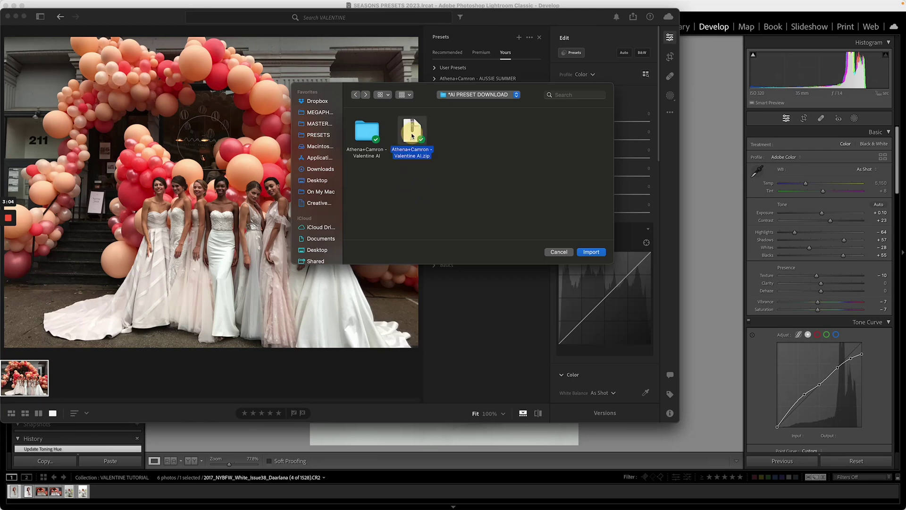
pyautogui.click(593, 252)
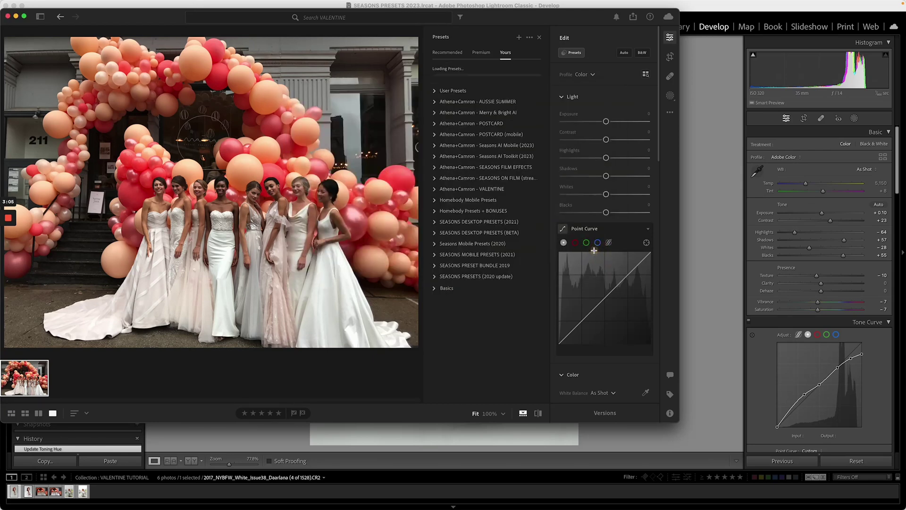
pyautogui.click(669, 17)
pyautogui.click(668, 17)
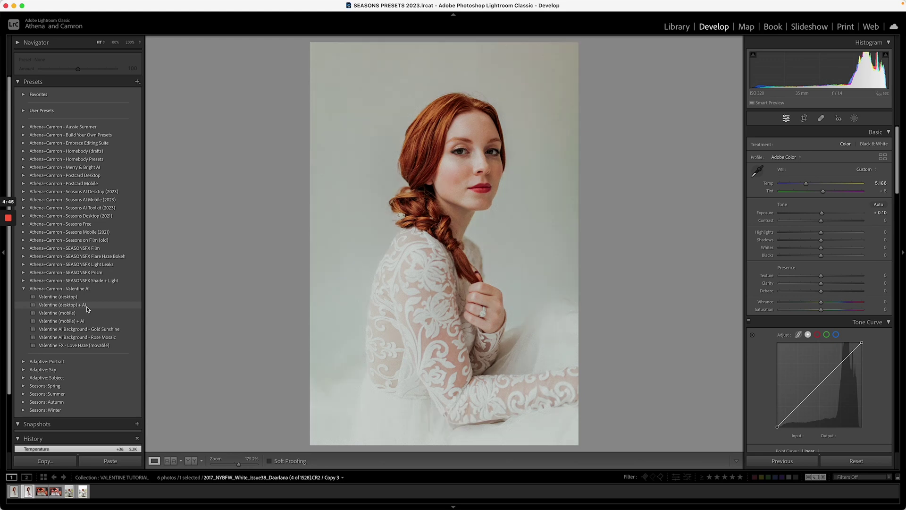
# - Apply the Valentine (desktop) + Ai preset to the red-haired woman's portrait in Lightroom Classic and inspect its masks, including the teeth whitening mask
pyautogui.click(87, 309)
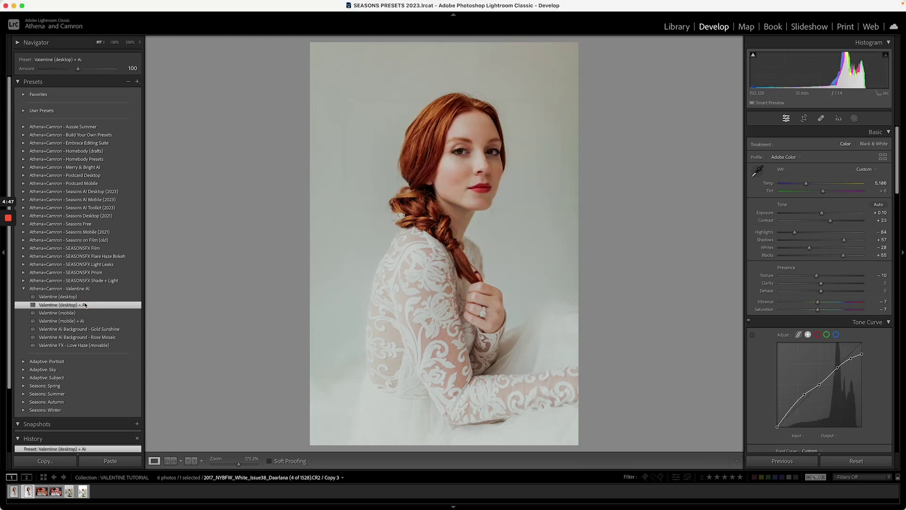
pyautogui.click(854, 118)
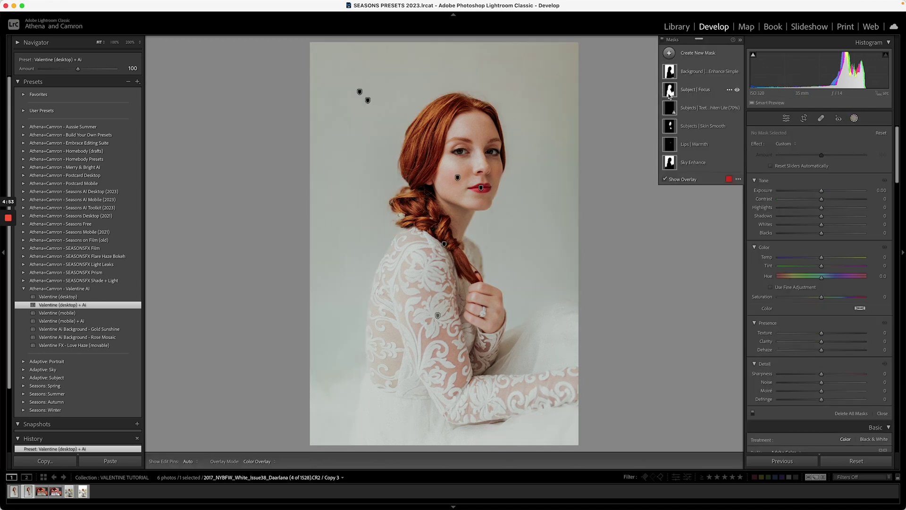
pyautogui.moveTo(667, 93)
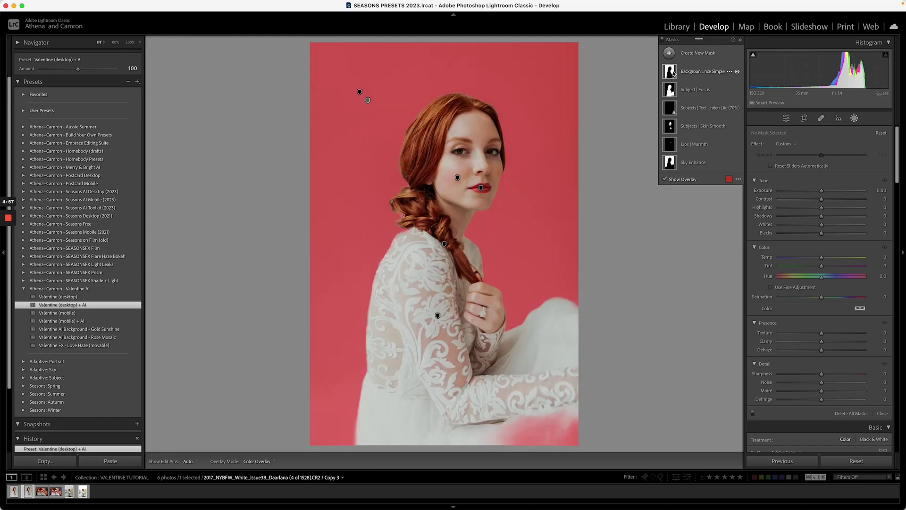
pyautogui.moveTo(672, 131)
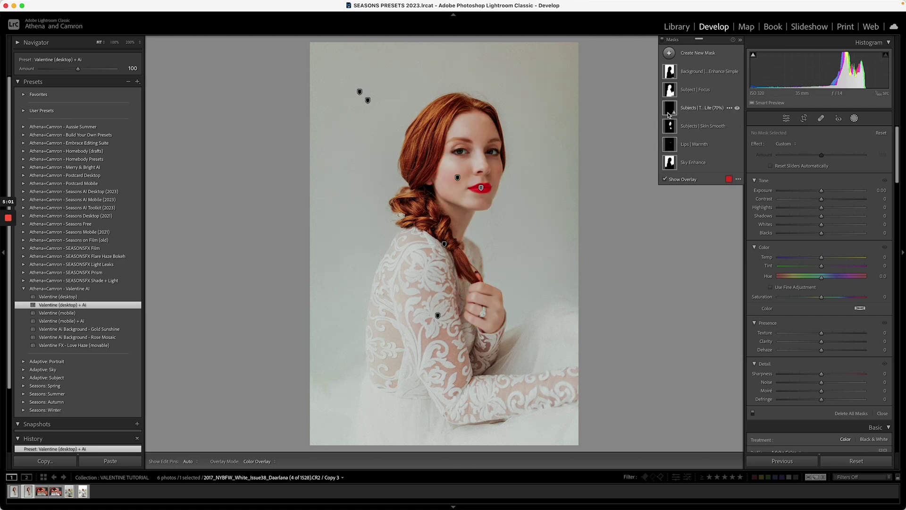
pyautogui.click(696, 113)
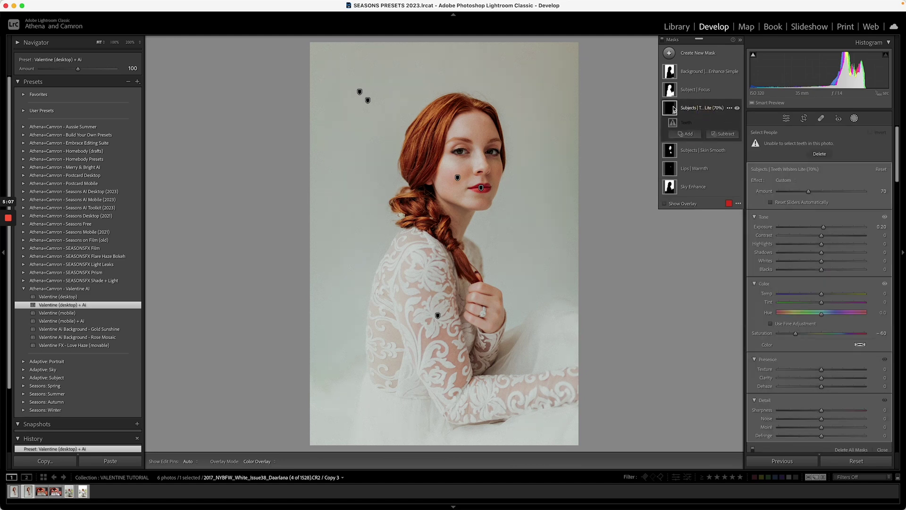
pyautogui.click(671, 74)
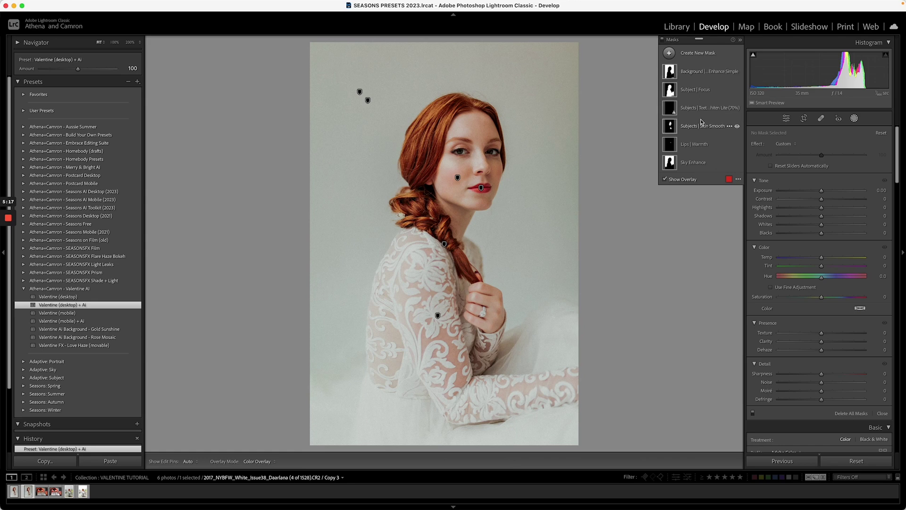
# - Toggle the Lips | Warmth mask off and on to compare its effect on the portrait
pyautogui.click(737, 145)
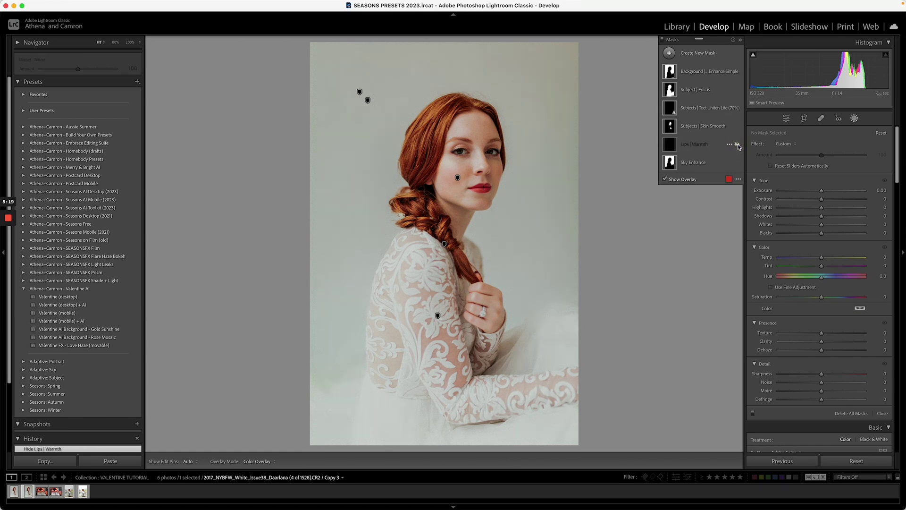
pyautogui.click(737, 145)
pyautogui.click(737, 145)
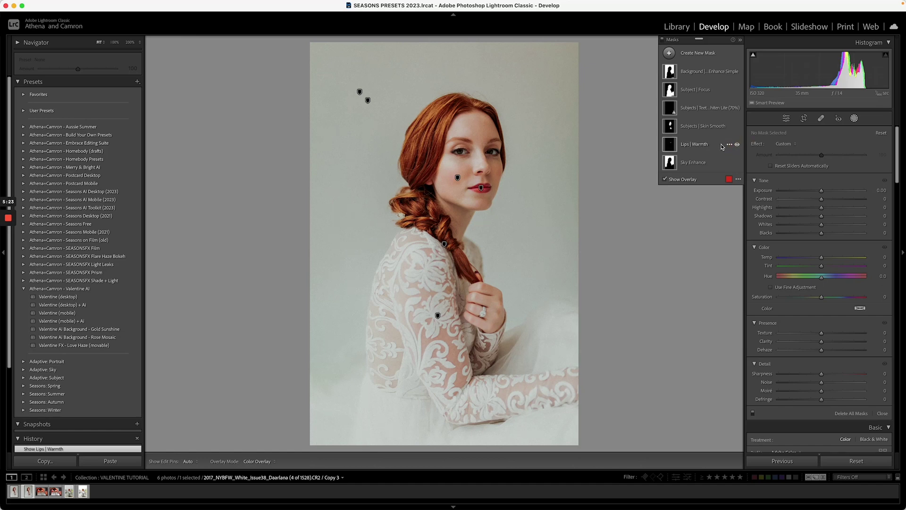
# - Lower the Lips | Warmth mask's Amount to 0, compare the lips close up, and raise the Amount again
pyautogui.click(703, 145)
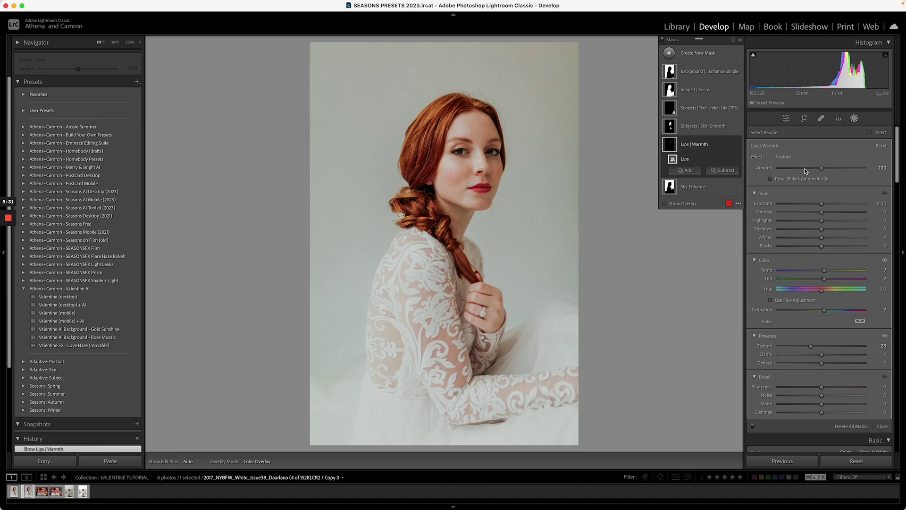
pyautogui.moveTo(822, 168); pyautogui.dragTo(639, 141)
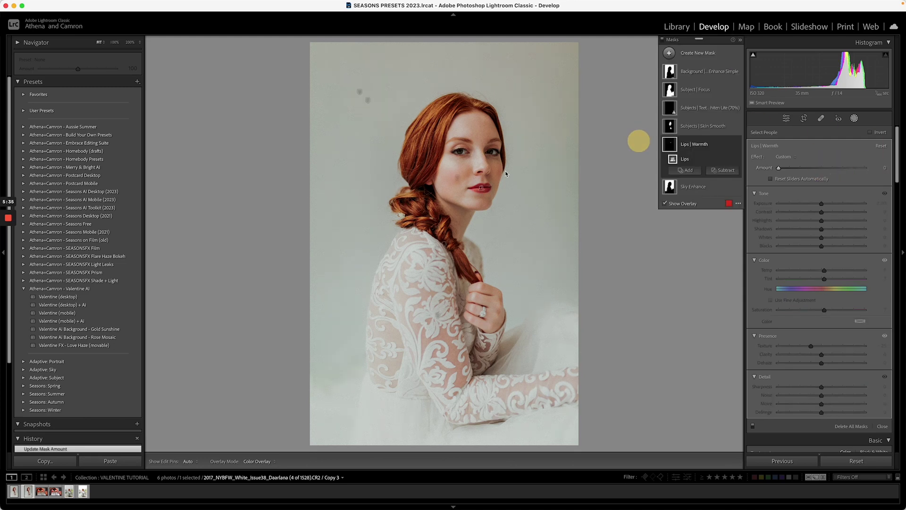
pyautogui.click(491, 181)
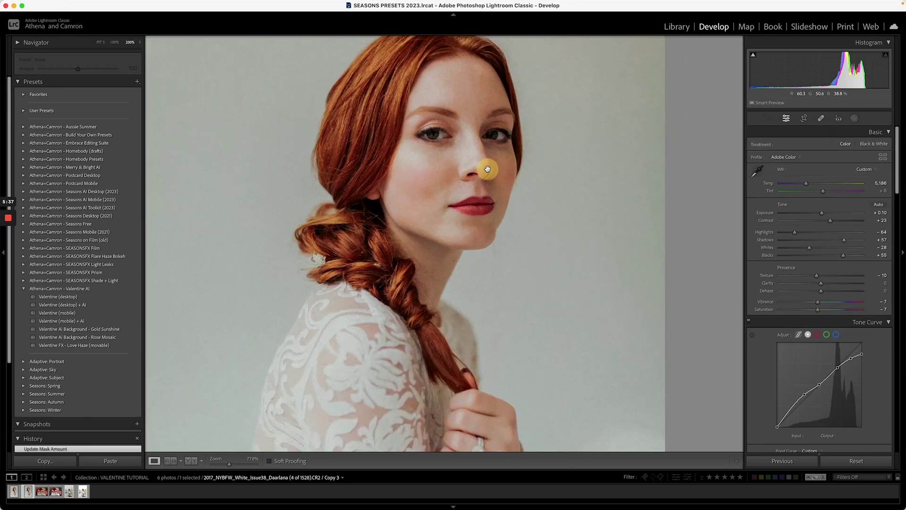
pyautogui.moveTo(780, 168); pyautogui.dragTo(902, 174)
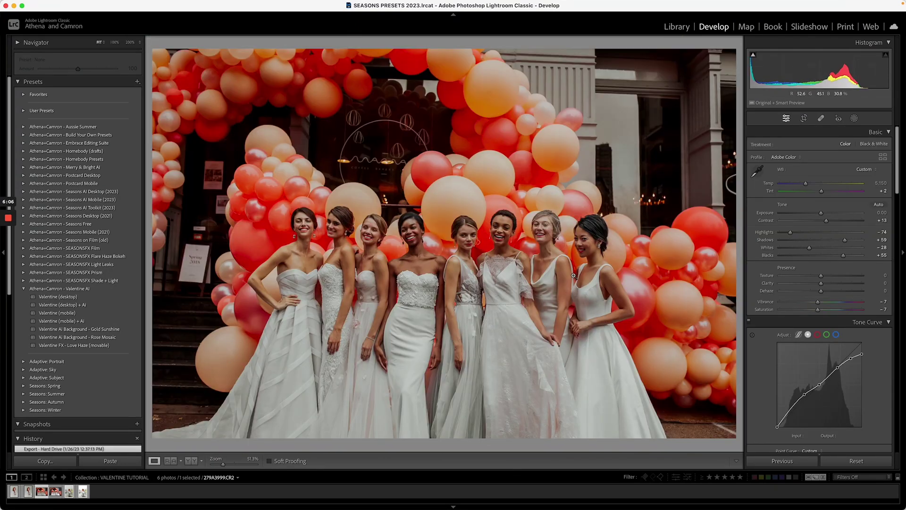
# - Apply the Valentine (desktop) + Ai preset to the bridal group photo and set Contrast to -11 and Tint to -4
pyautogui.click(100, 307)
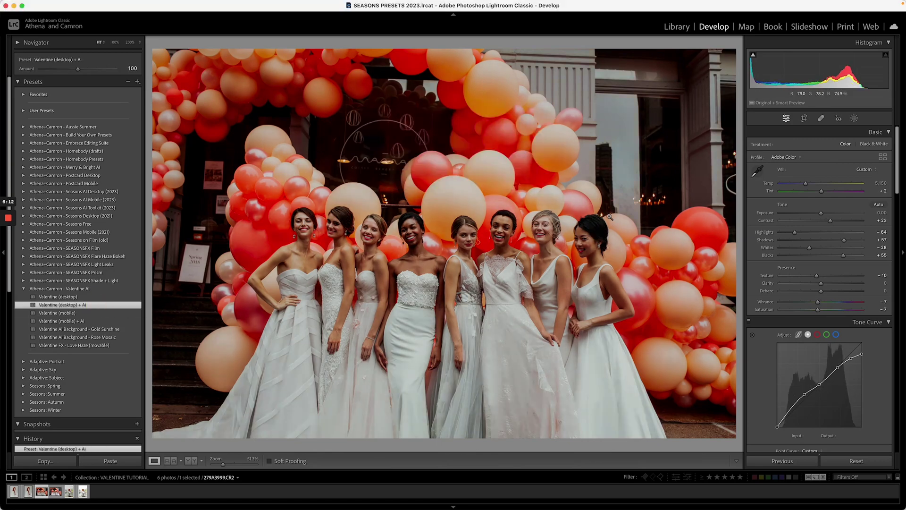
pyautogui.moveTo(830, 220); pyautogui.dragTo(820, 192)
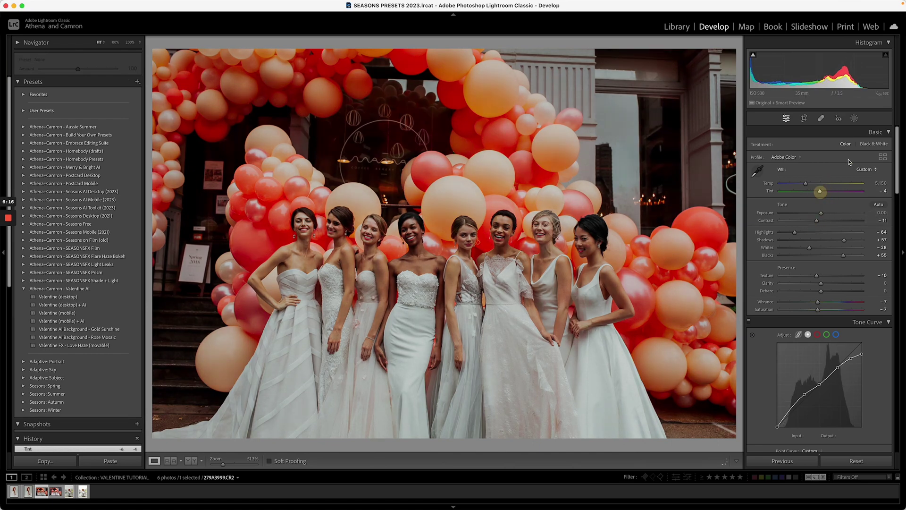
# - Examine which areas the Subjects | Skin Smooth mask covers and toggle it off and on to compare its effect
pyautogui.click(854, 118)
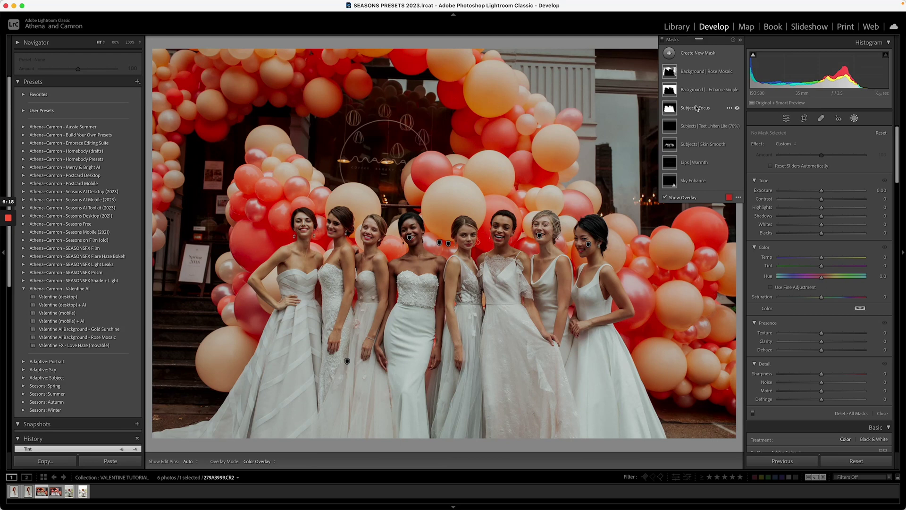
pyautogui.click(712, 144)
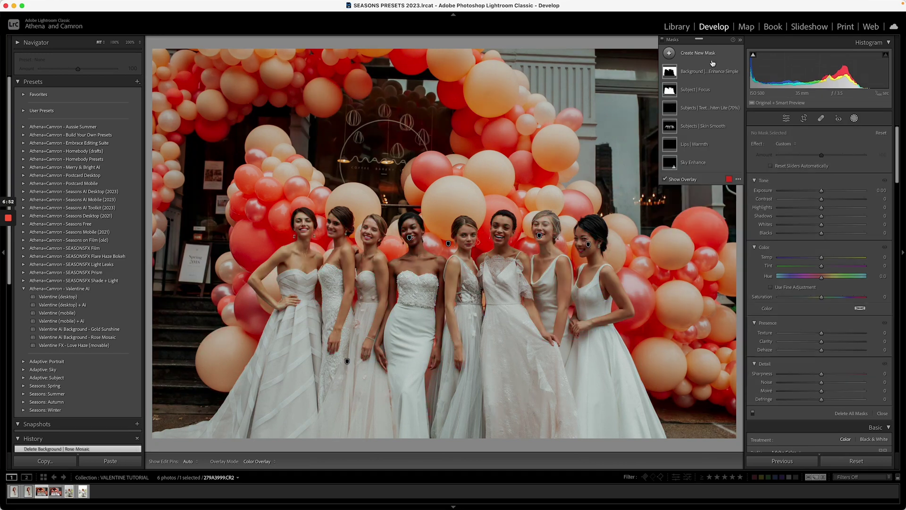
pyautogui.click(693, 128)
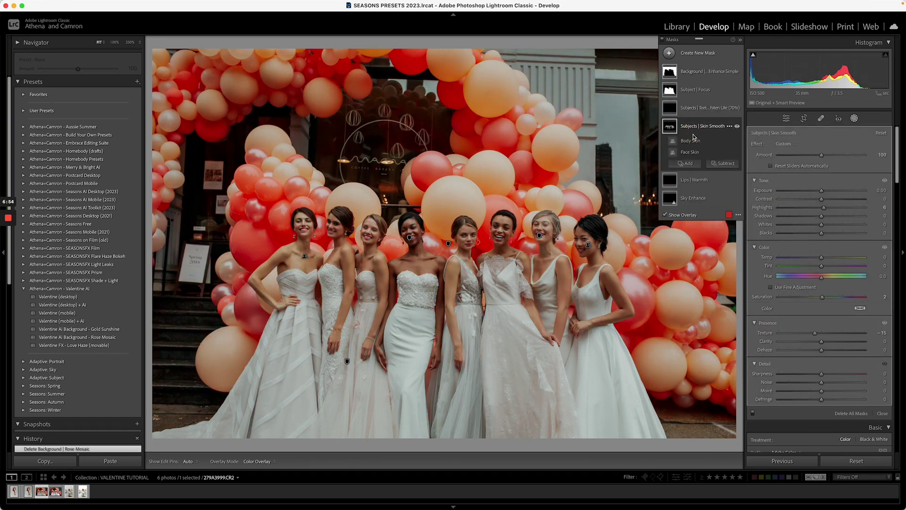
pyautogui.moveTo(694, 137)
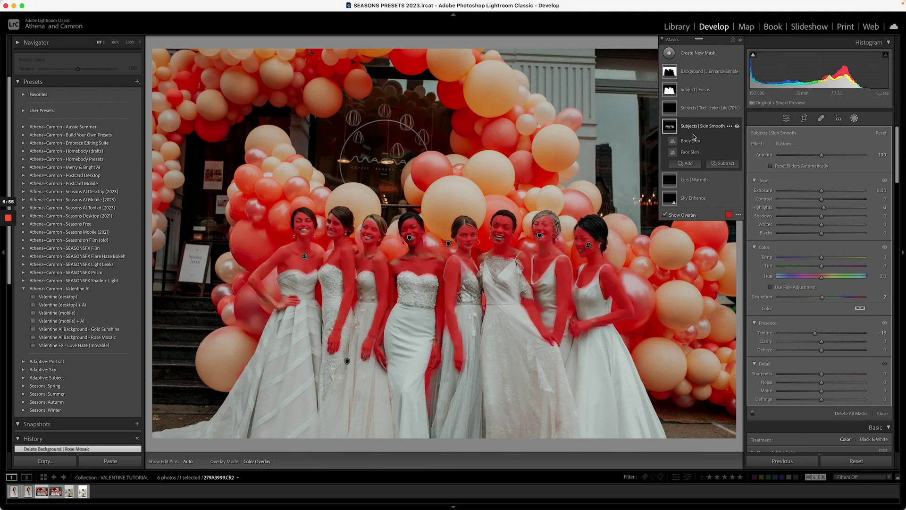
pyautogui.click(738, 127)
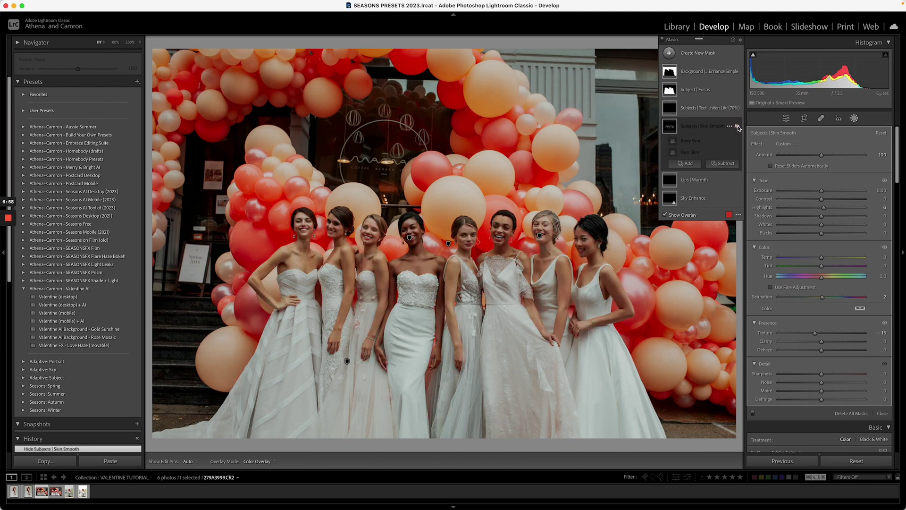
pyautogui.click(737, 126)
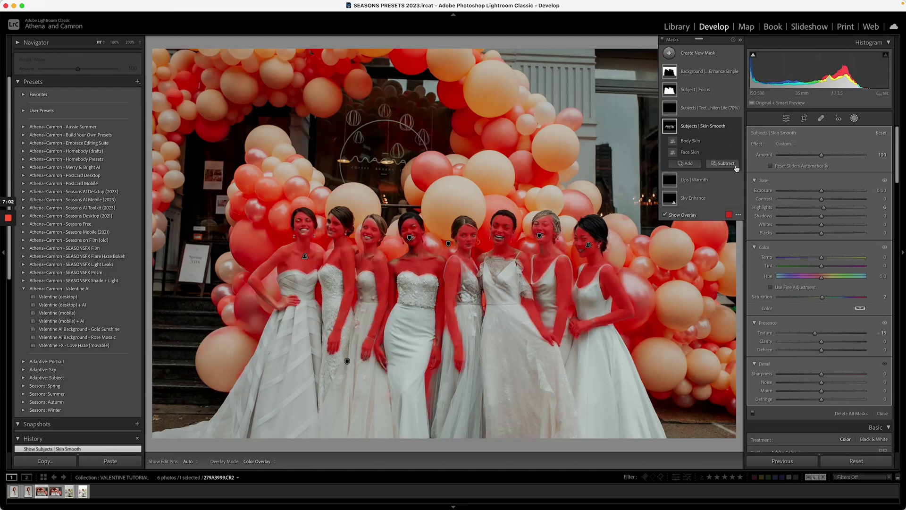
# - Try to subtract part of the outermost dark-haired bride's arm from the Subjects | Skin Smooth mask with a size 11.4 brush
pyautogui.click(686, 163)
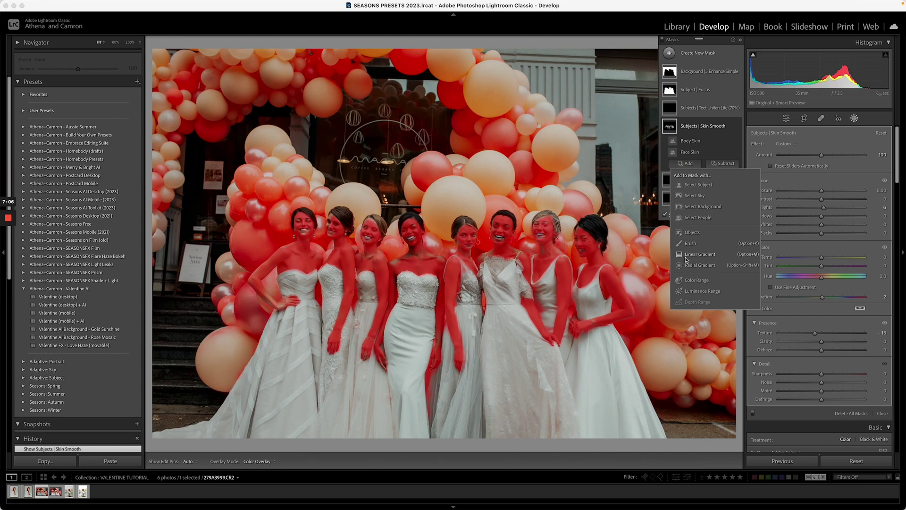
pyautogui.click(687, 164)
pyautogui.click(724, 163)
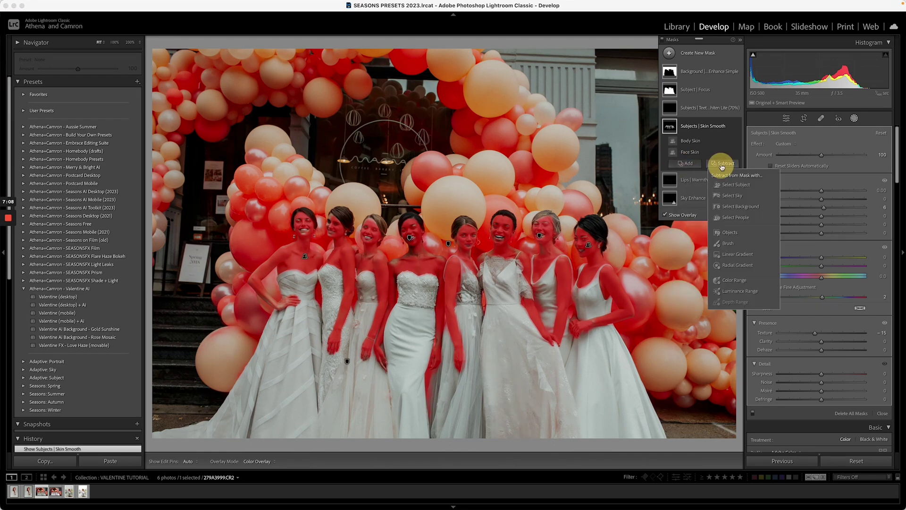
pyautogui.click(734, 243)
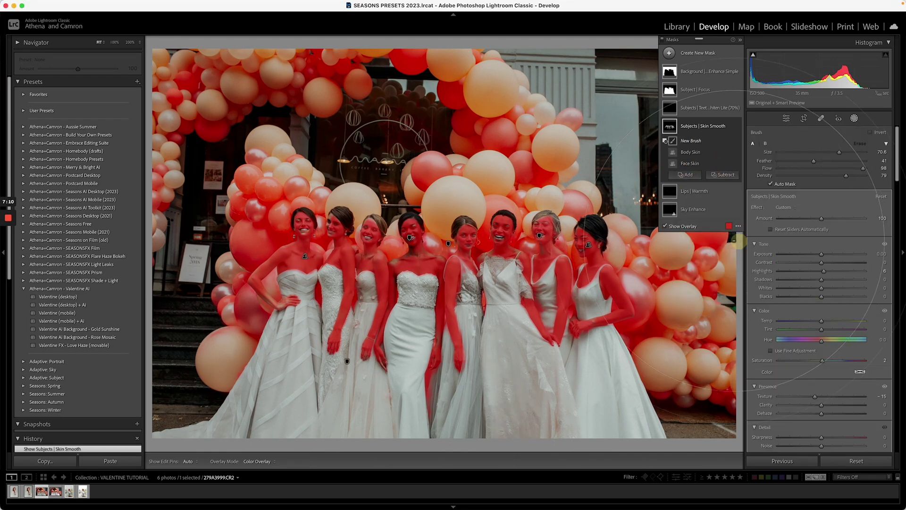
pyautogui.moveTo(835, 153); pyautogui.dragTo(788, 151)
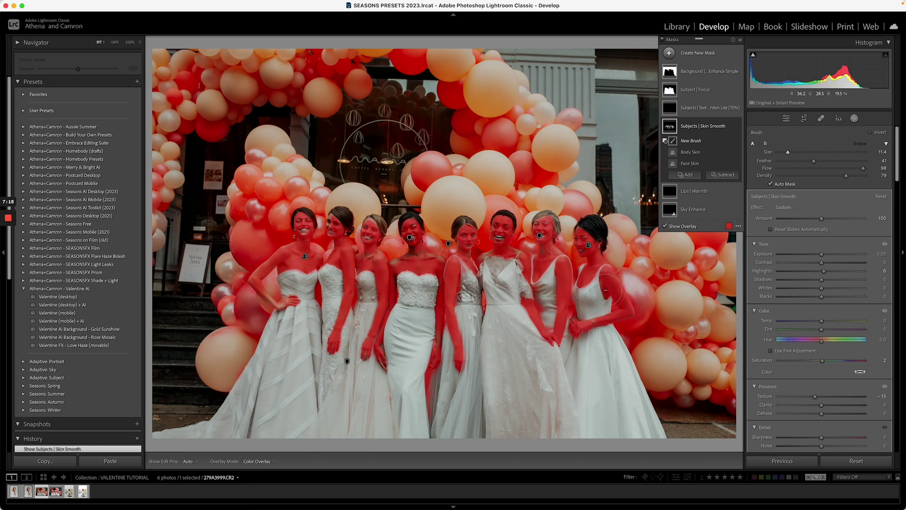
pyautogui.press('h')
pyautogui.moveTo(611, 293)
pyautogui.mouseDown()
pyautogui.moveTo(636, 311)
pyautogui.moveTo(611, 312)
pyautogui.moveTo(577, 336)
pyautogui.moveTo(620, 263)
pyautogui.moveTo(575, 347)
pyautogui.moveTo(613, 318)
pyautogui.moveTo(595, 317)
pyautogui.moveTo(564, 343)
pyautogui.moveTo(612, 314)
pyautogui.moveTo(624, 294)
pyautogui.mouseUp()
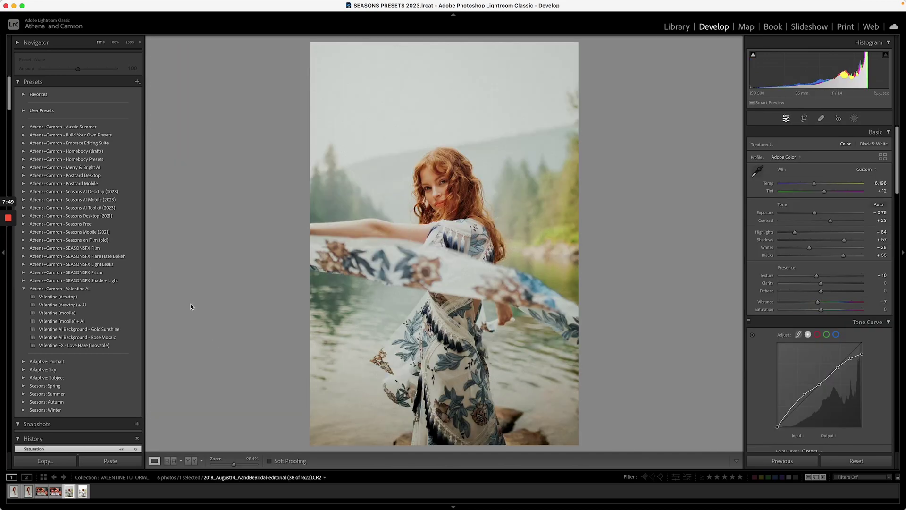
# - On the lakeside portrait, raise the Background | Original Enhance Simple mask's Amount to 200 and bring it back down to 97
pyautogui.click(121, 305)
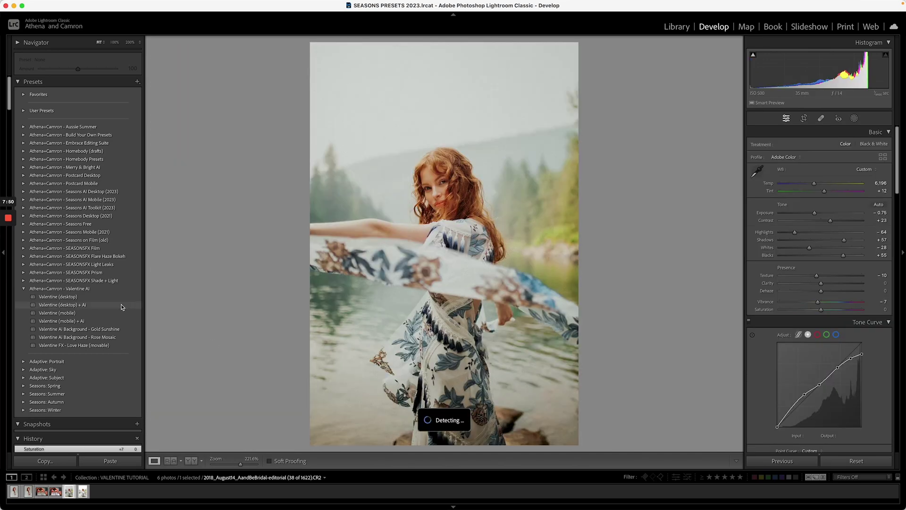
pyautogui.click(855, 119)
pyautogui.click(694, 74)
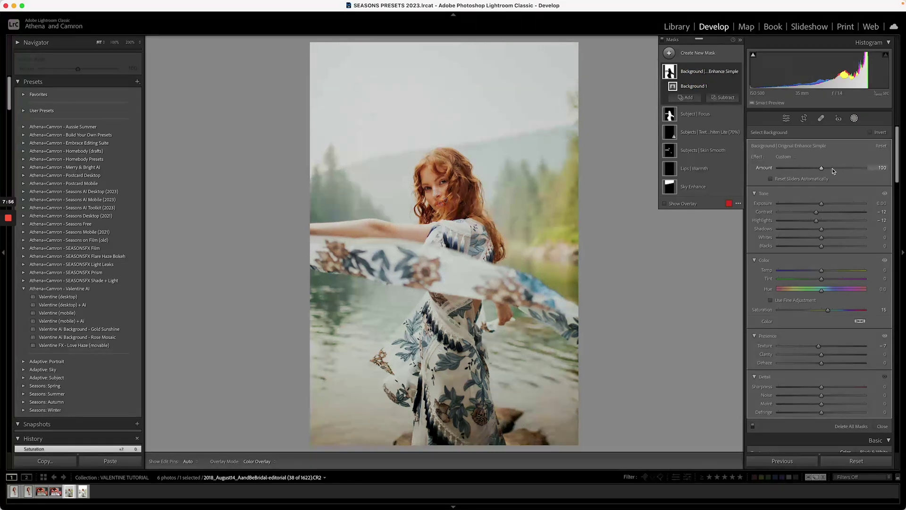
pyautogui.moveTo(831, 168); pyautogui.dragTo(896, 190)
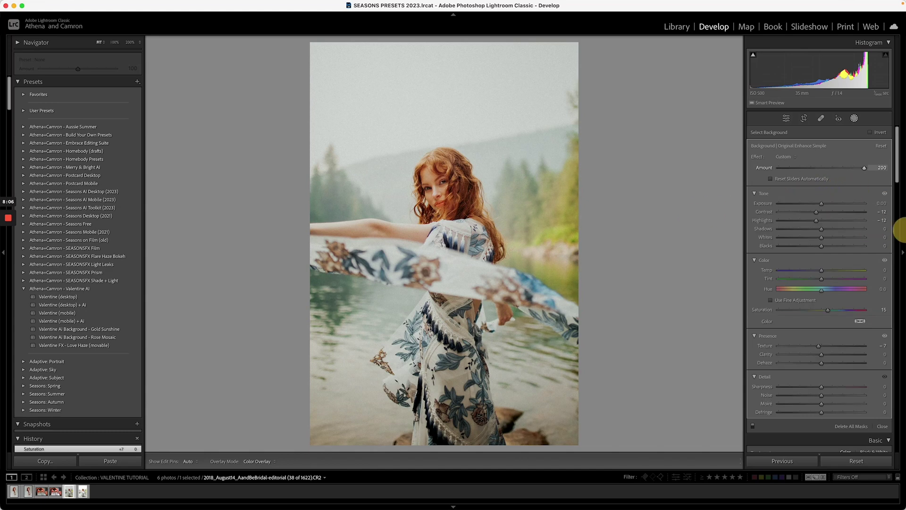
pyautogui.moveTo(905, 229); pyautogui.dragTo(905, 229)
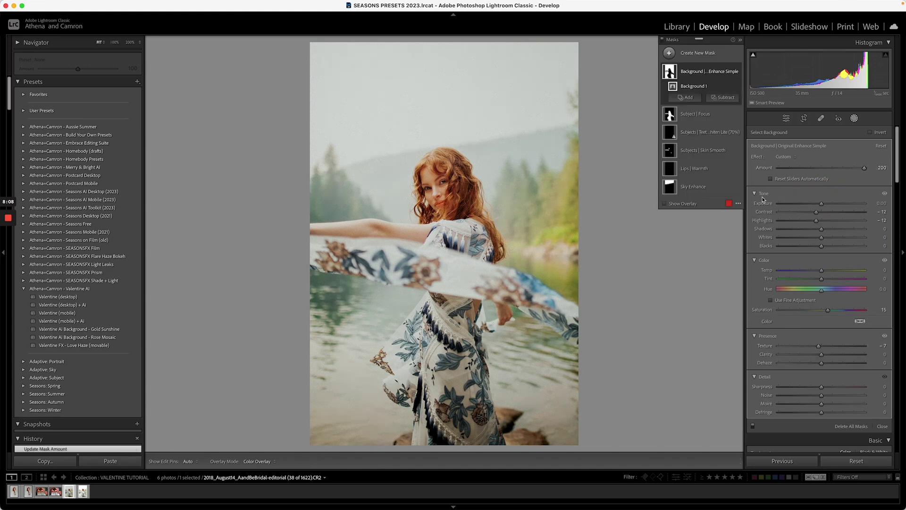
pyautogui.moveTo(864, 168); pyautogui.dragTo(820, 173)
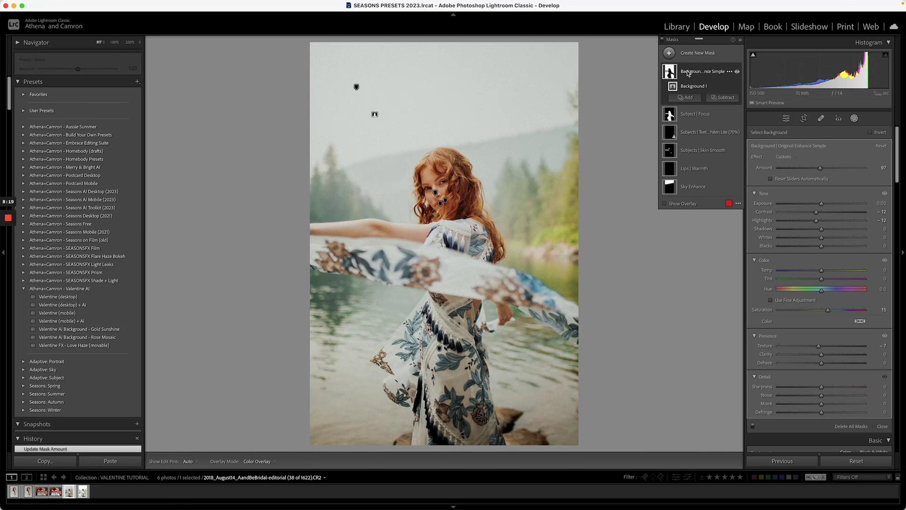
# - Set the background mask's Exposure to -0.47, Contrast to -48 and Highlights to -100, and toggle the mask to compare the result
pyautogui.moveTo(808, 218)
pyautogui.mouseDown()
pyautogui.moveTo(778, 220)
pyautogui.moveTo(816, 203)
pyautogui.mouseUp()
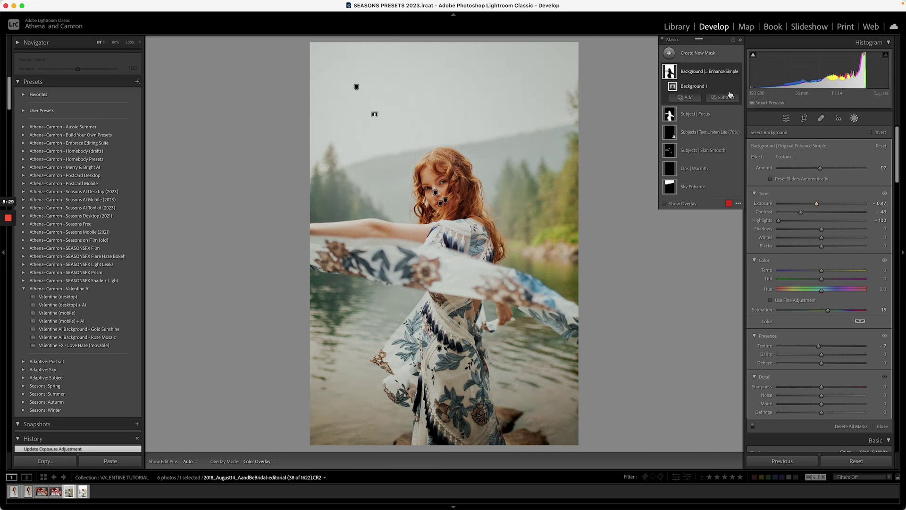
pyautogui.click(738, 73)
pyautogui.click(738, 73)
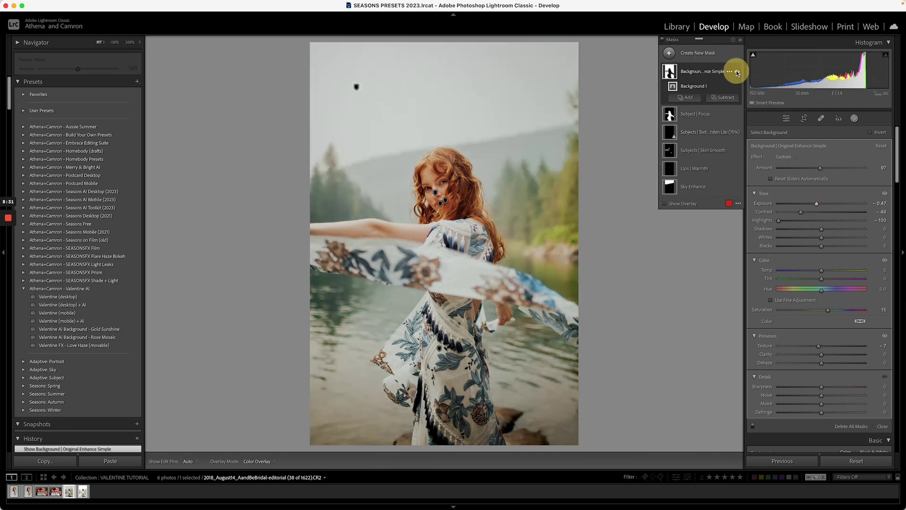
pyautogui.click(738, 74)
pyautogui.click(738, 73)
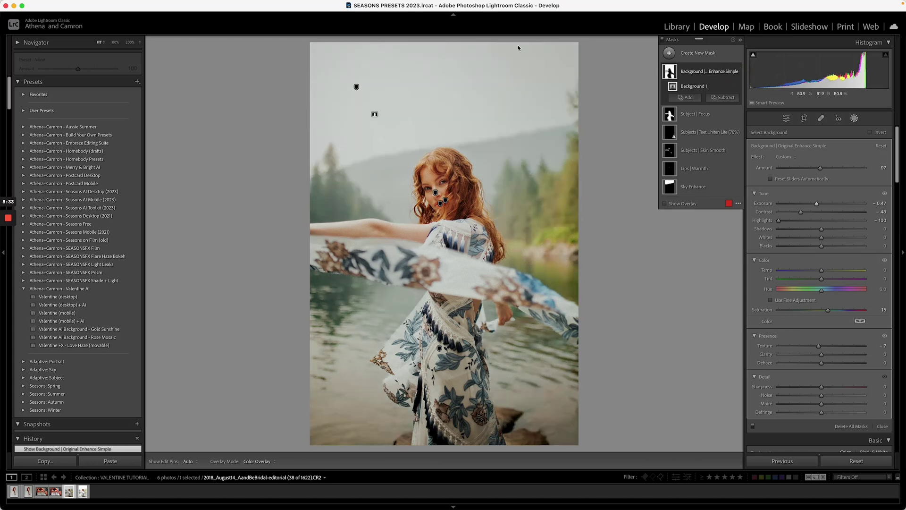
pyautogui.moveTo(736, 75)
pyautogui.click(738, 73)
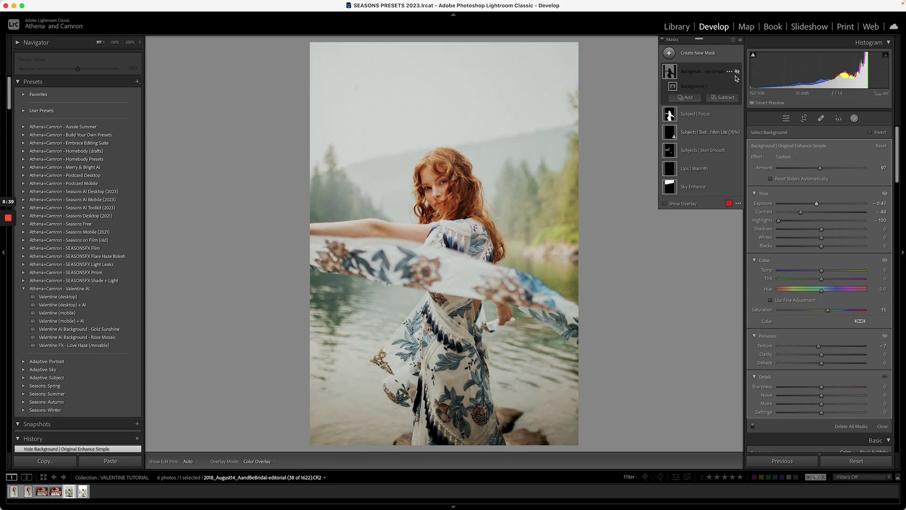
pyautogui.click(737, 72)
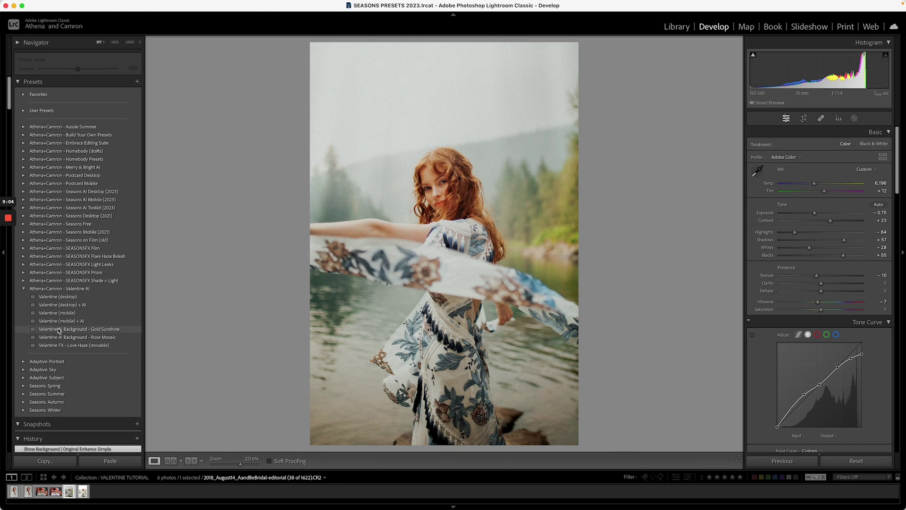
# - Apply the Valentine Ai Background - Gold Sunshine preset to the lakeside portrait and inspect its light-ray masks, including Mask 11 and Mask 15 glowww
pyautogui.click(59, 331)
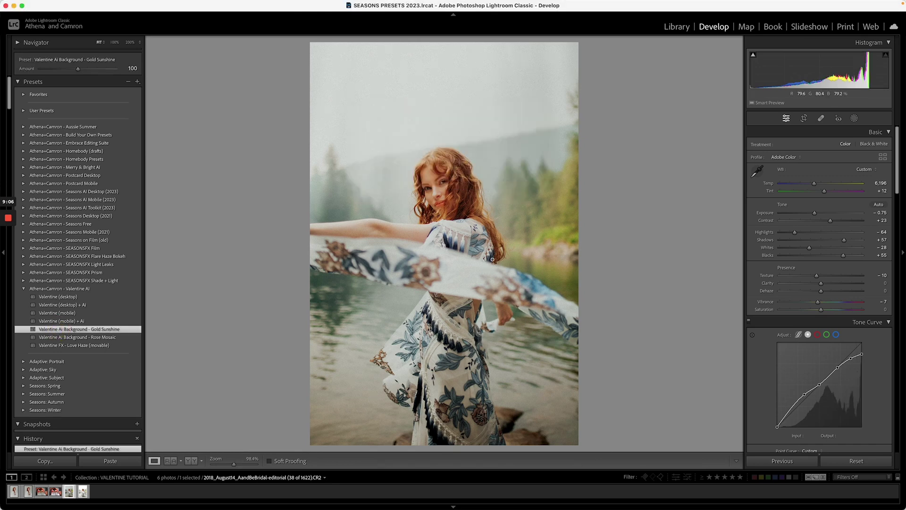
pyautogui.click(854, 118)
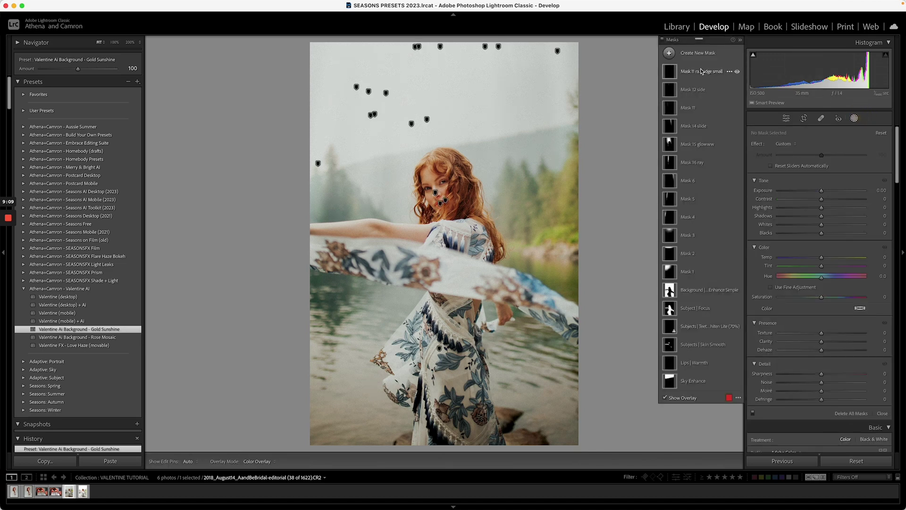
pyautogui.moveTo(673, 75)
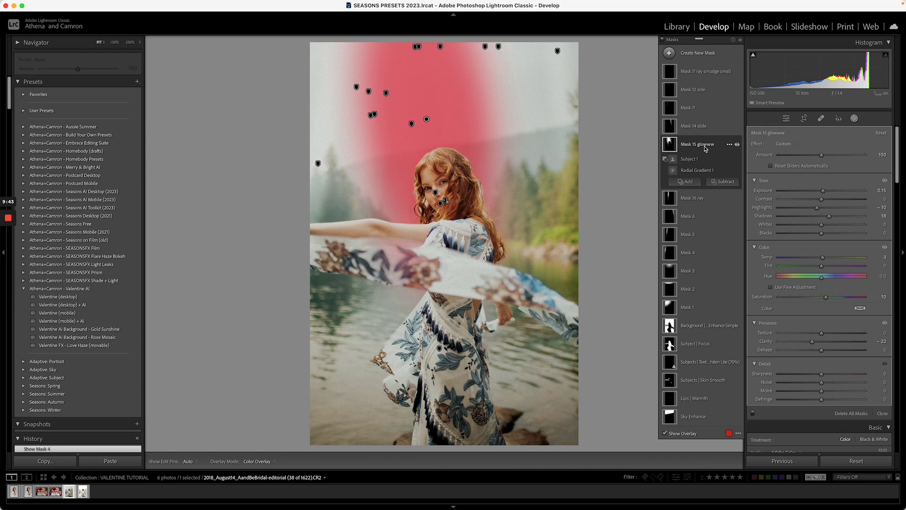
pyautogui.click(697, 127)
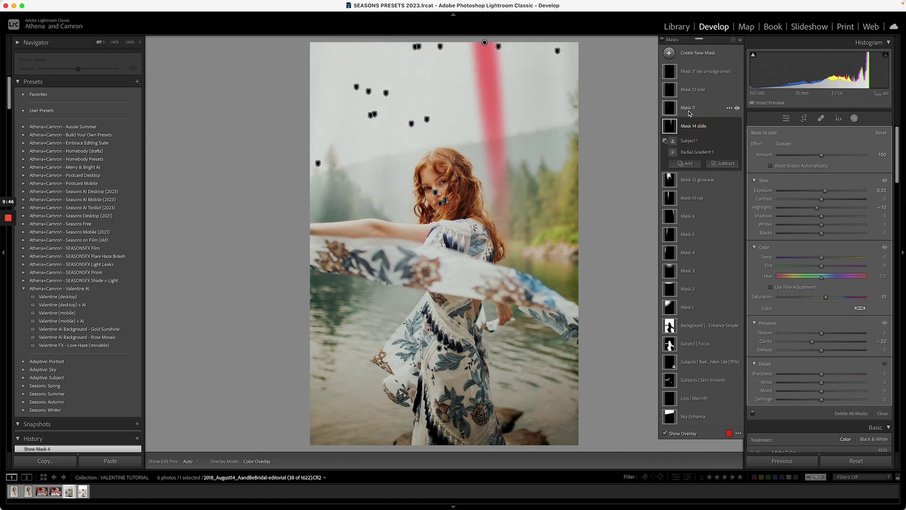
pyautogui.click(690, 108)
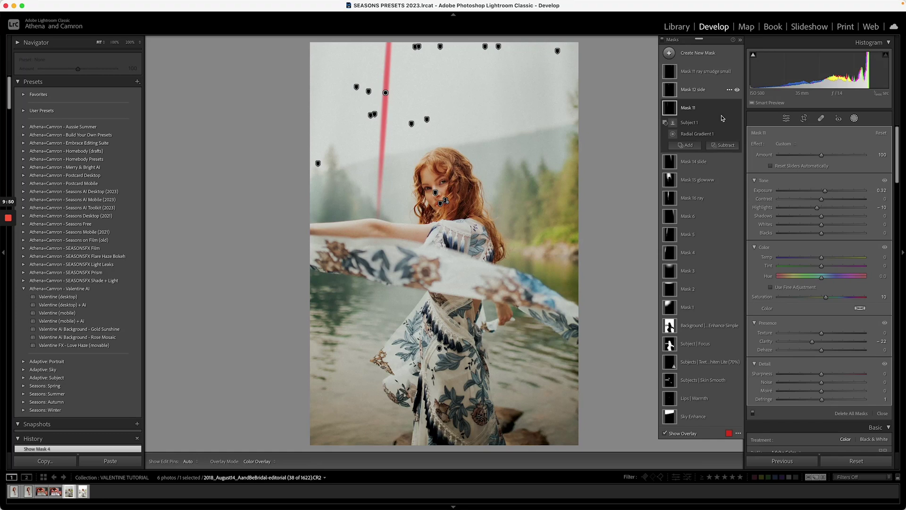
pyautogui.click(699, 161)
pyautogui.click(693, 182)
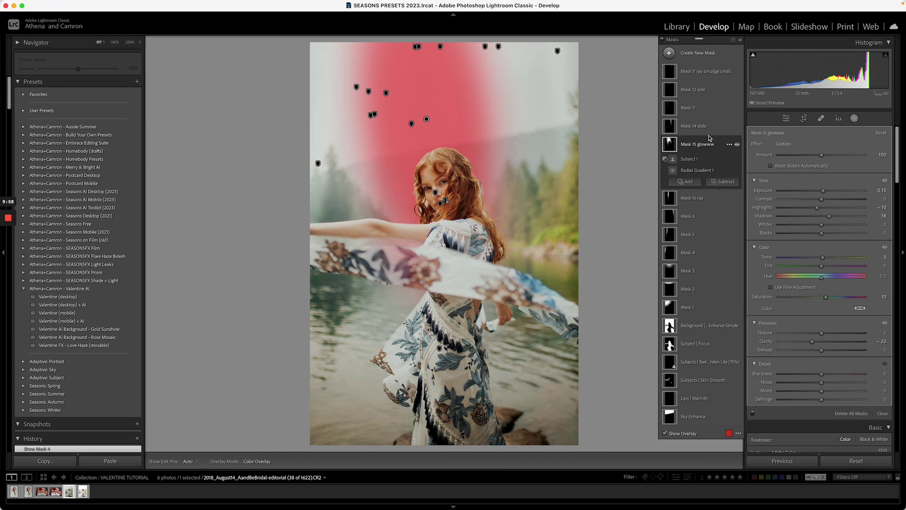
# - Apply the Valentine Ai Background - Rose Mosaic preset to the edited bridal group photo and expand its Background | Rose Mosaic mask
pyautogui.click(786, 119)
pyautogui.click(55, 491)
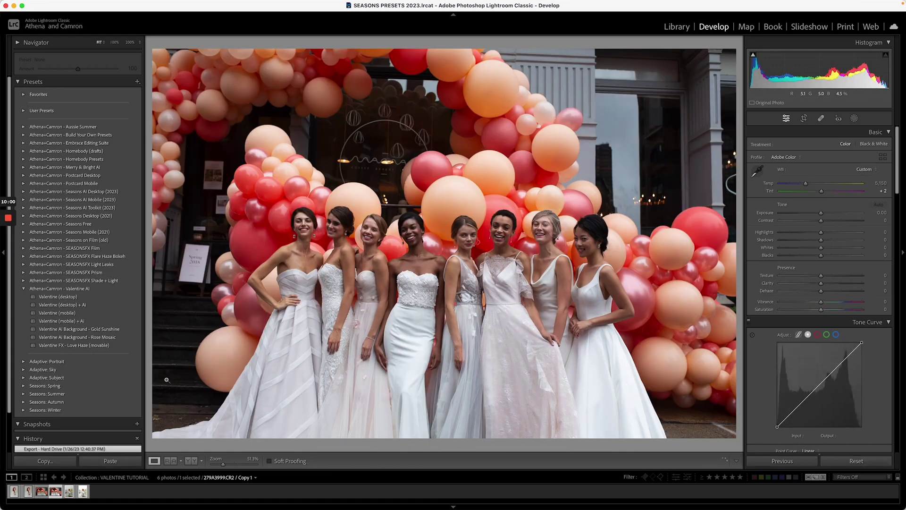
pyautogui.click(42, 497)
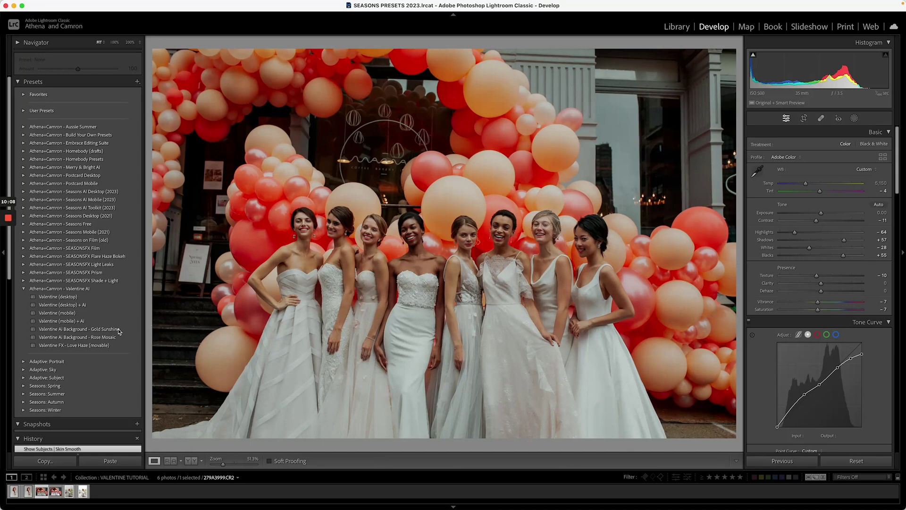
pyautogui.moveTo(128, 332)
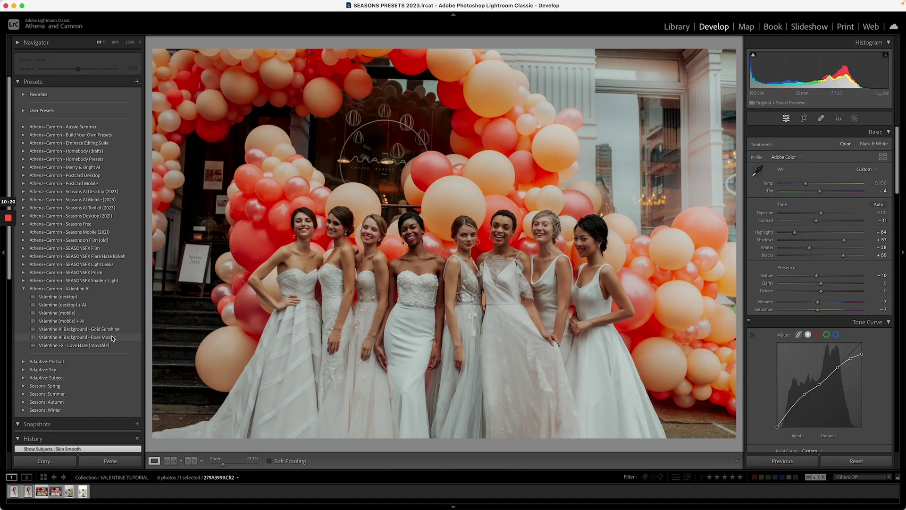
pyautogui.click(112, 338)
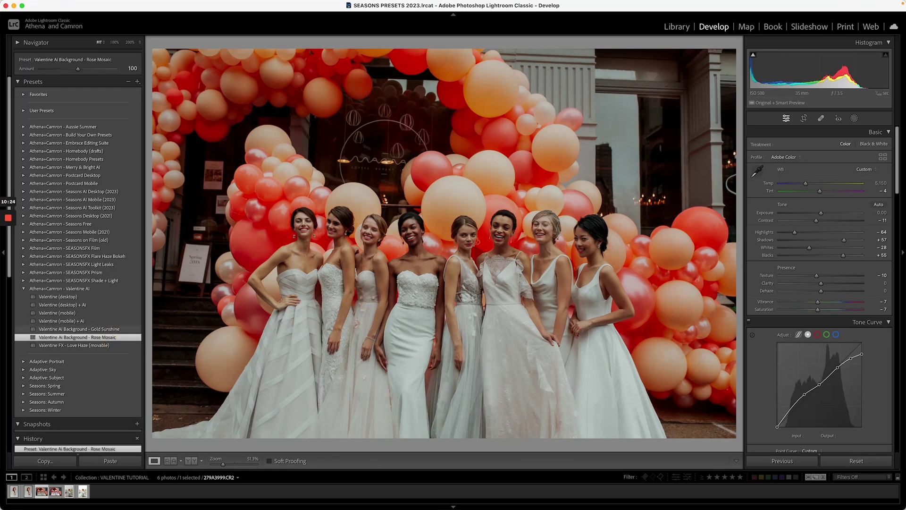
pyautogui.click(854, 118)
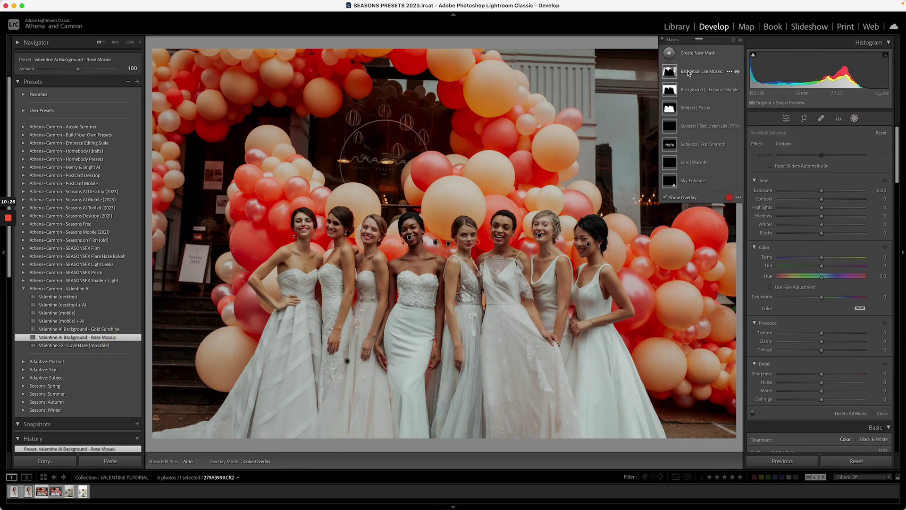
pyautogui.click(692, 72)
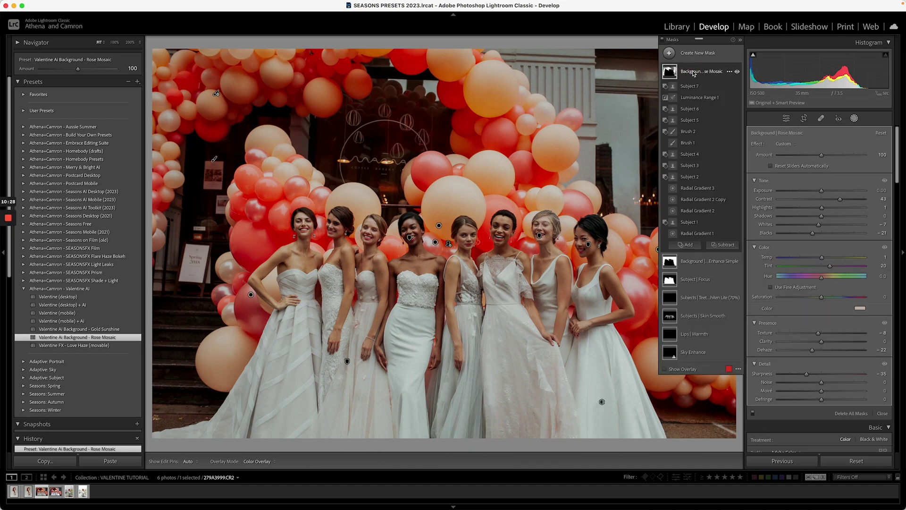
# - Check the Rose Mosaic mask's overlay on the bridal group photo, raise the mask's Amount, and compare before and after
pyautogui.press('o')
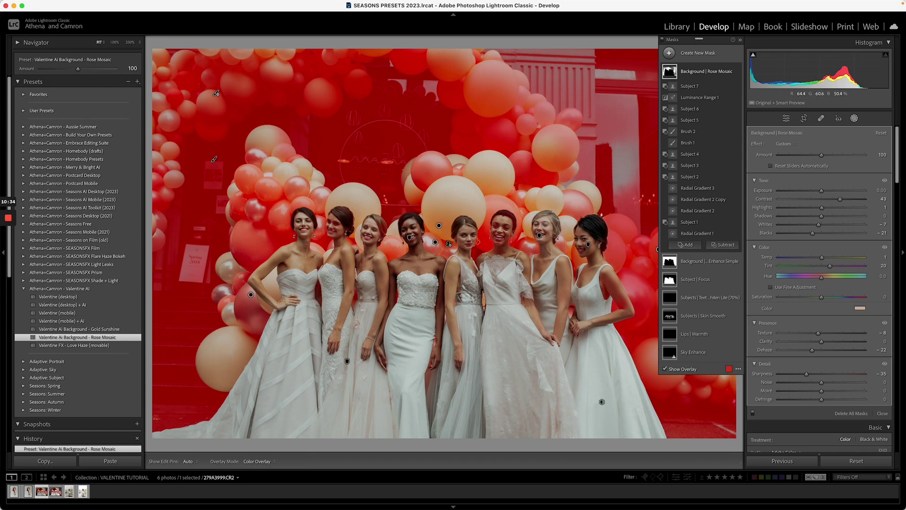
pyautogui.press('o')
pyautogui.moveTo(822, 156); pyautogui.dragTo(883, 185)
pyautogui.press('\\')
pyautogui.press('\\')
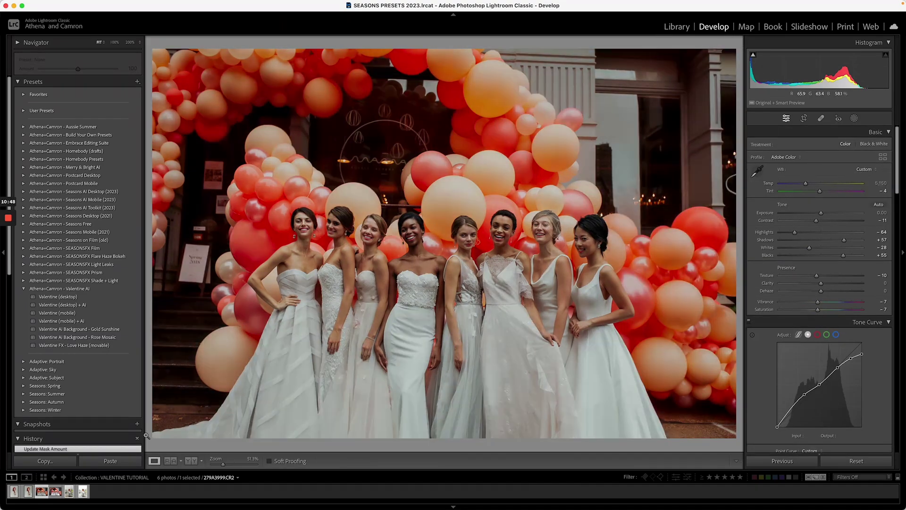
# - Apply the Valentine Ai Background - Rose Mosaic preset to the lakeside portrait and set its Background | Rose Mosaic mask's Amount to 99
pyautogui.click(82, 491)
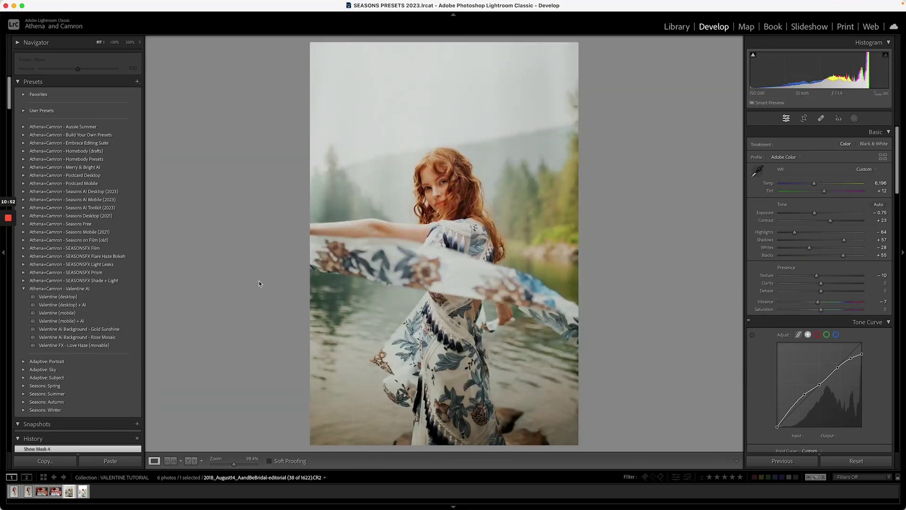
pyautogui.click(121, 337)
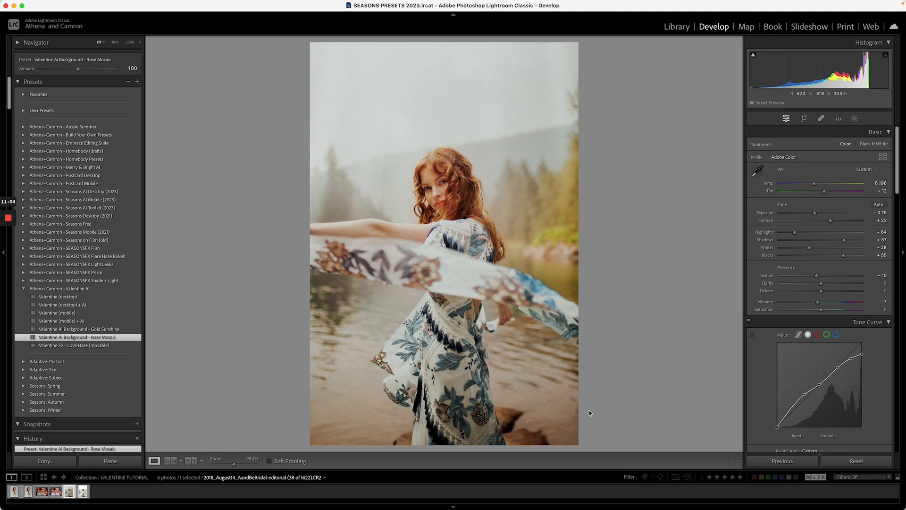
pyautogui.click(854, 118)
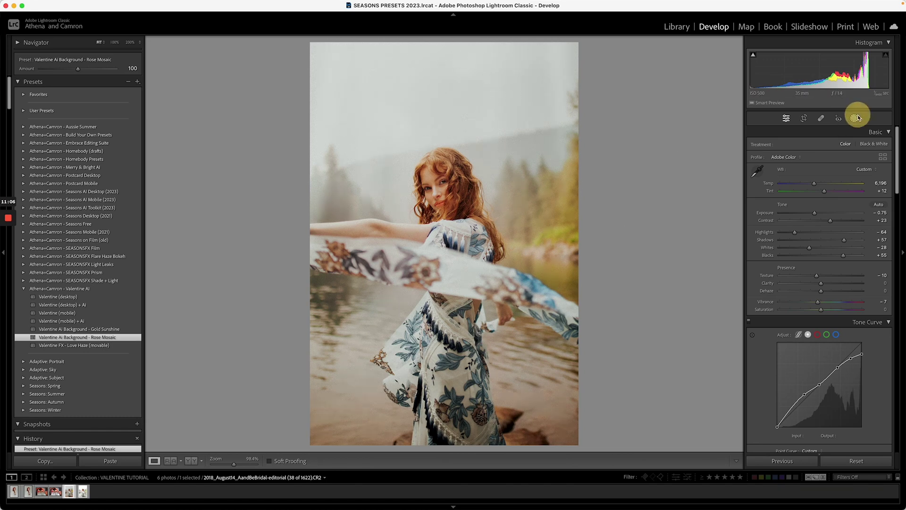
pyautogui.click(715, 71)
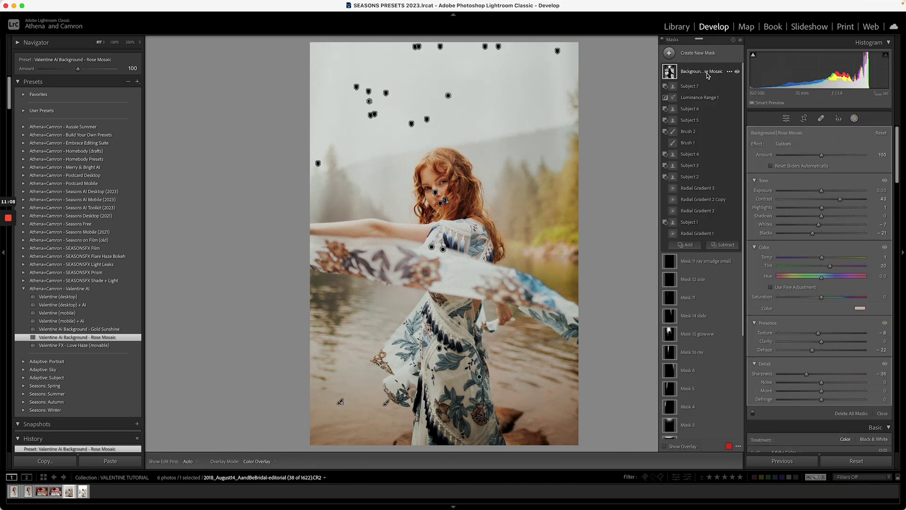
pyautogui.moveTo(822, 155)
pyautogui.mouseDown()
pyautogui.moveTo(761, 158)
pyautogui.moveTo(847, 169)
pyautogui.moveTo(819, 168)
pyautogui.mouseUp()
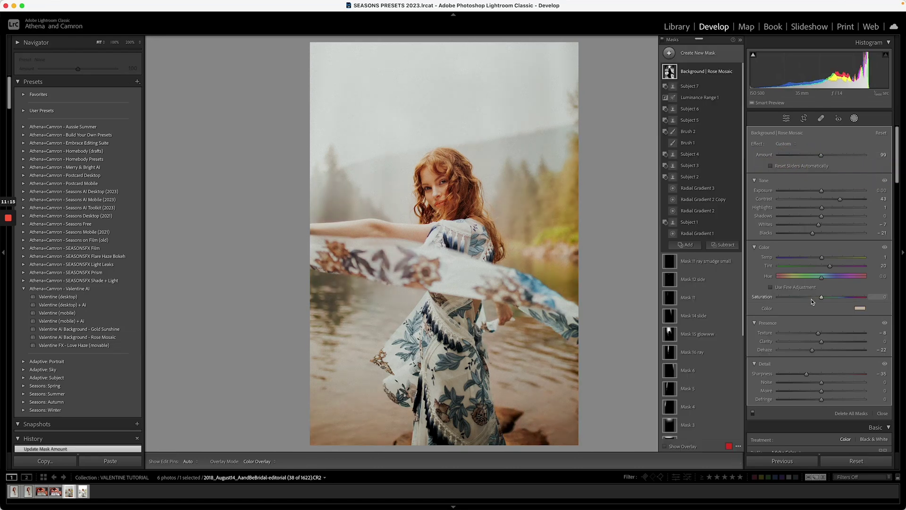
# - Change the Rose Mosaic mask's color tint to a green with hue 151 and saturation 13, and compare before and after
pyautogui.click(861, 309)
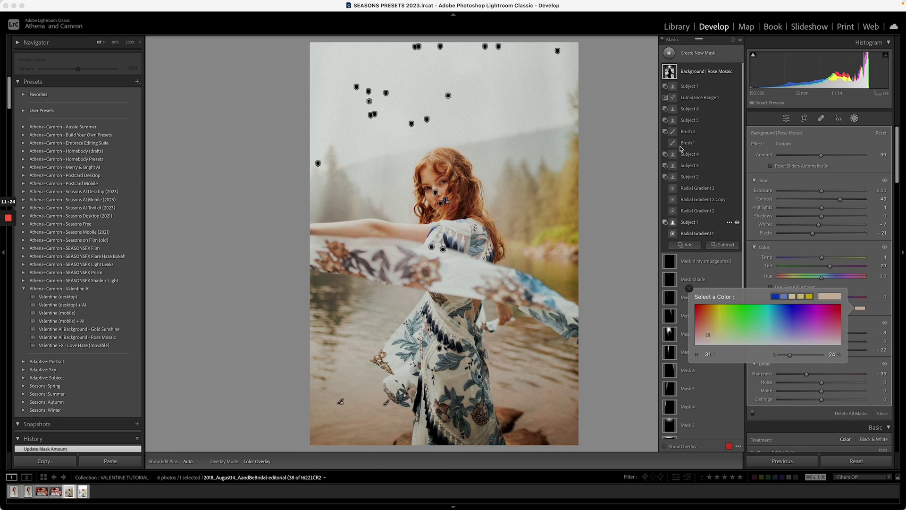
pyautogui.moveTo(711, 330)
pyautogui.mouseDown()
pyautogui.moveTo(796, 326)
pyautogui.moveTo(783, 341)
pyautogui.moveTo(756, 339)
pyautogui.mouseUp()
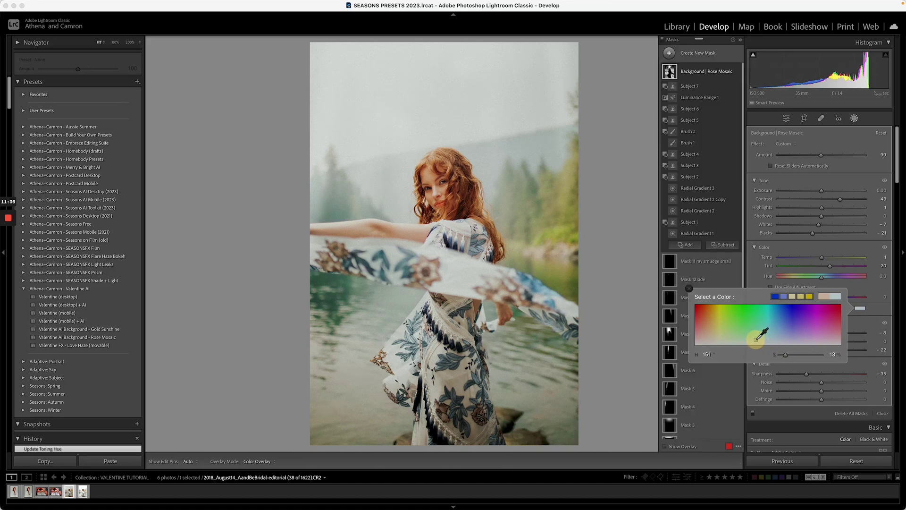
pyautogui.press('Return')
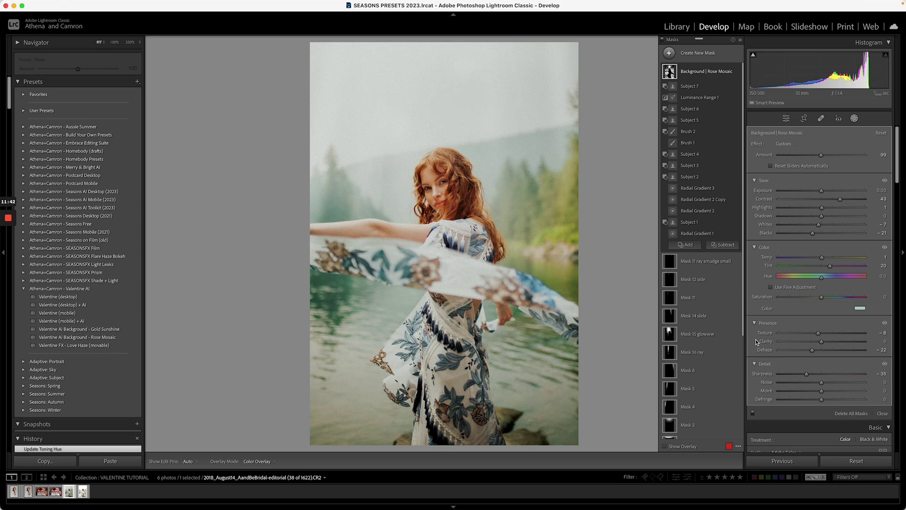
pyautogui.press('\\')
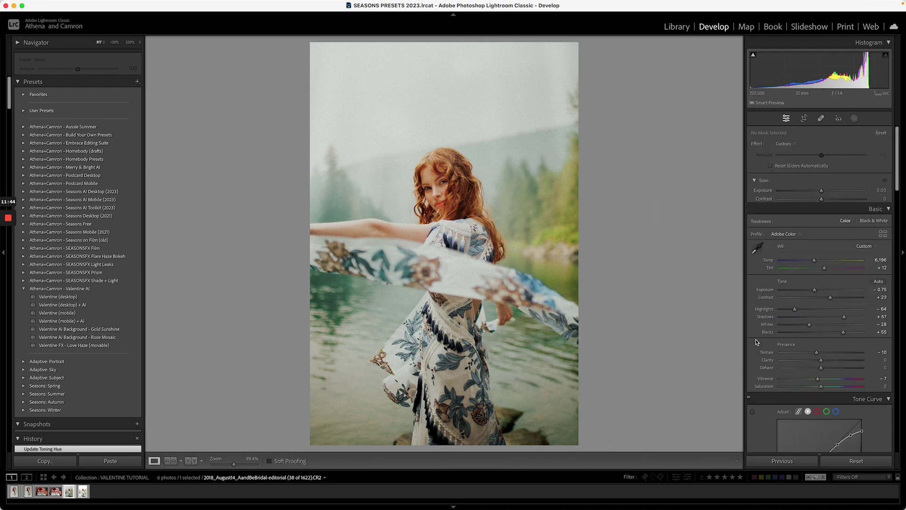
pyautogui.press('\\')
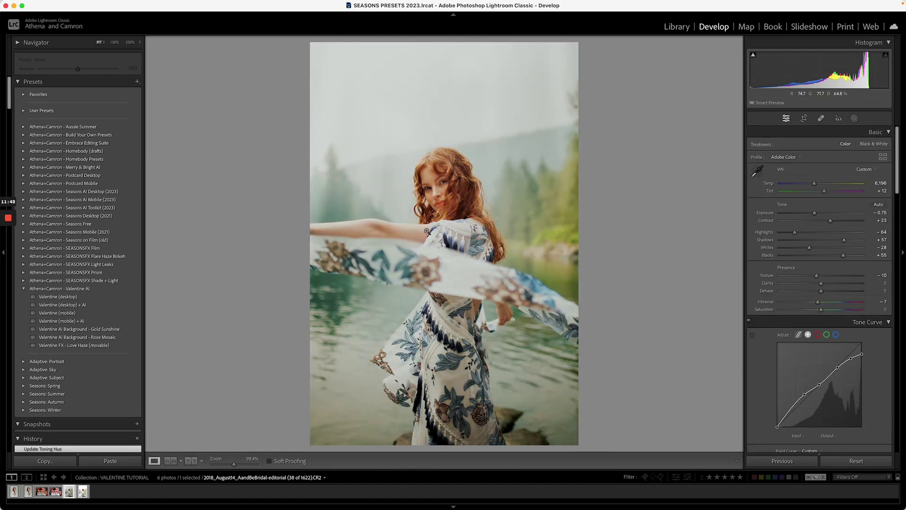
# - Rename the Background | Rose Mosaic mask on the lakeside portrait as Background | Emerald Mosaic
pyautogui.click(854, 118)
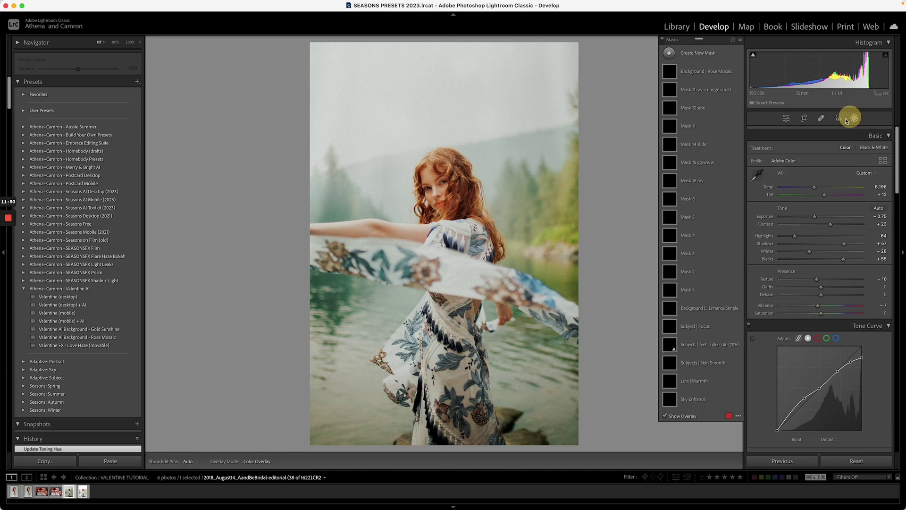
pyautogui.moveTo(724, 74)
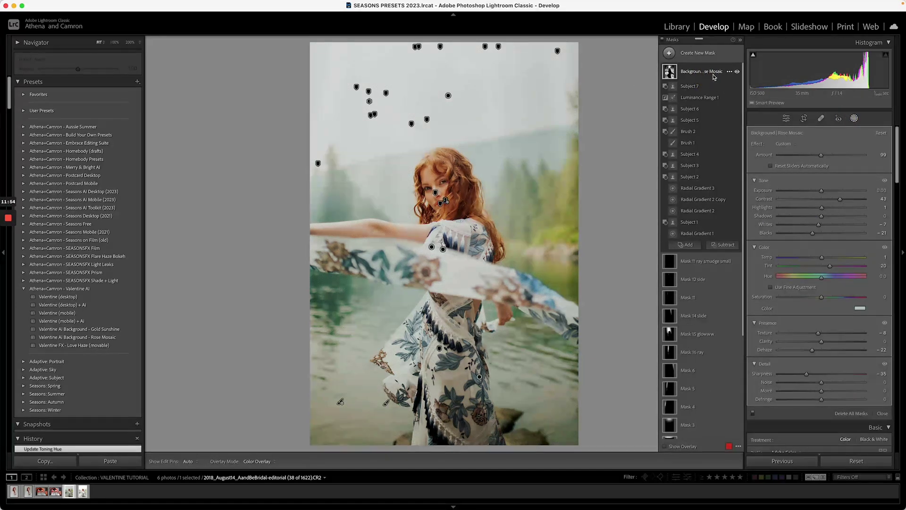
pyautogui.click(730, 72)
pyautogui.click(740, 76)
pyautogui.doubleClick(432, 139)
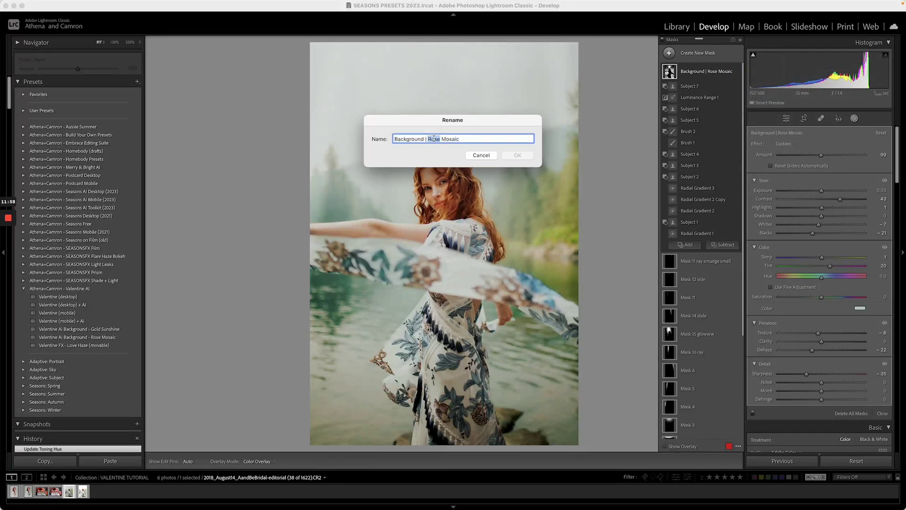
pyautogui.write('Emerald')
pyautogui.press('Return')
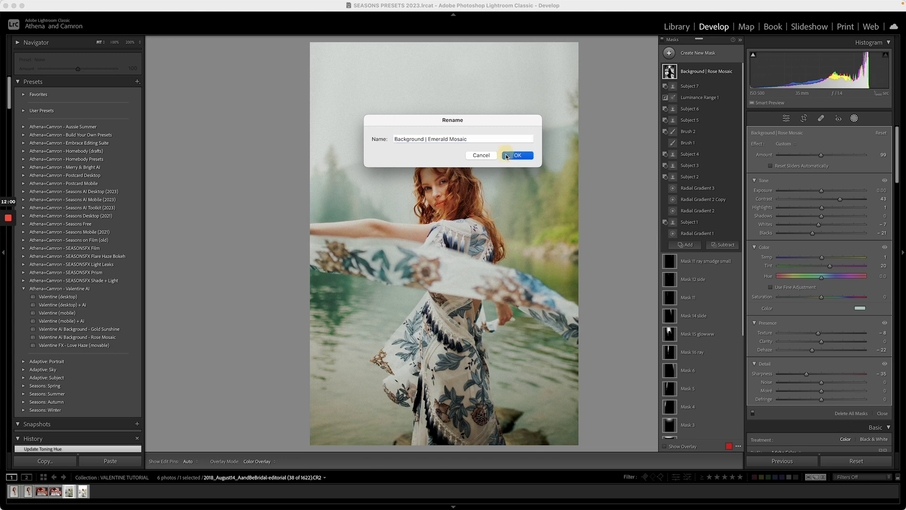
# - Start a new develop preset that includes only the Background | Emerald Mosaic mask
pyautogui.click(121, 5)
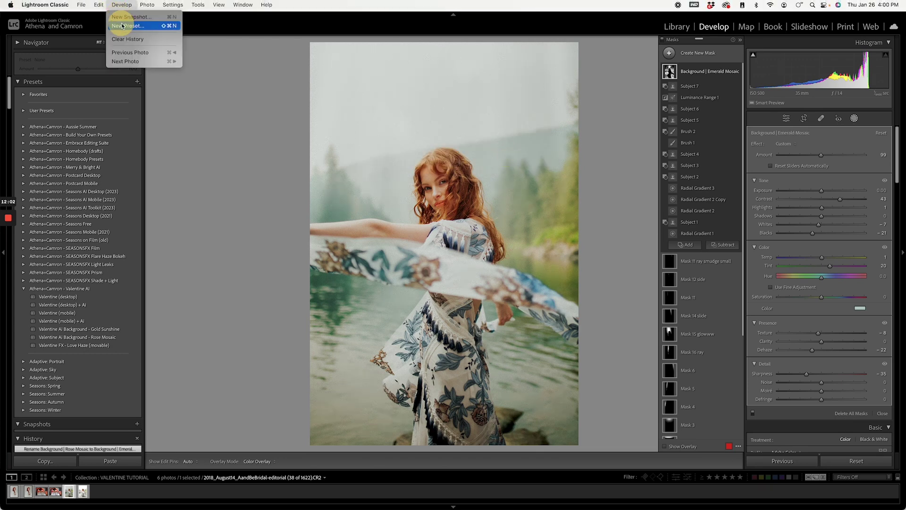
pyautogui.click(128, 26)
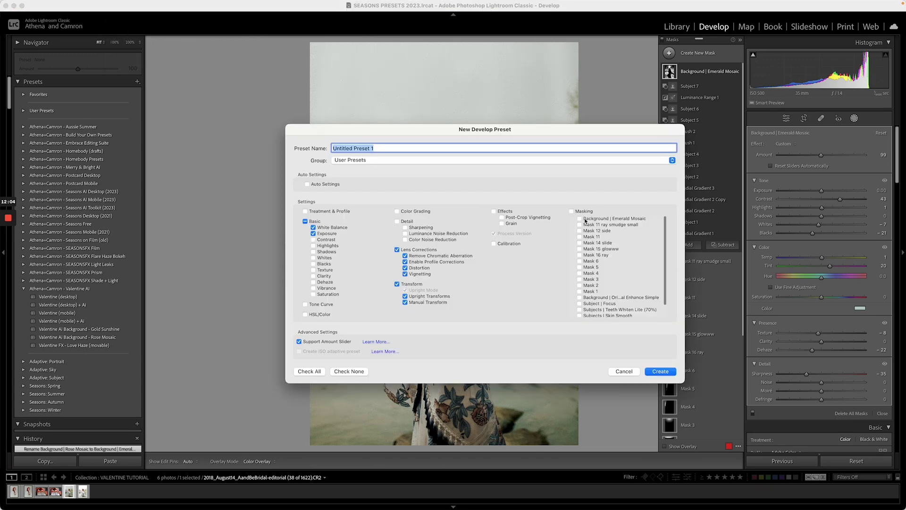
pyautogui.click(348, 371)
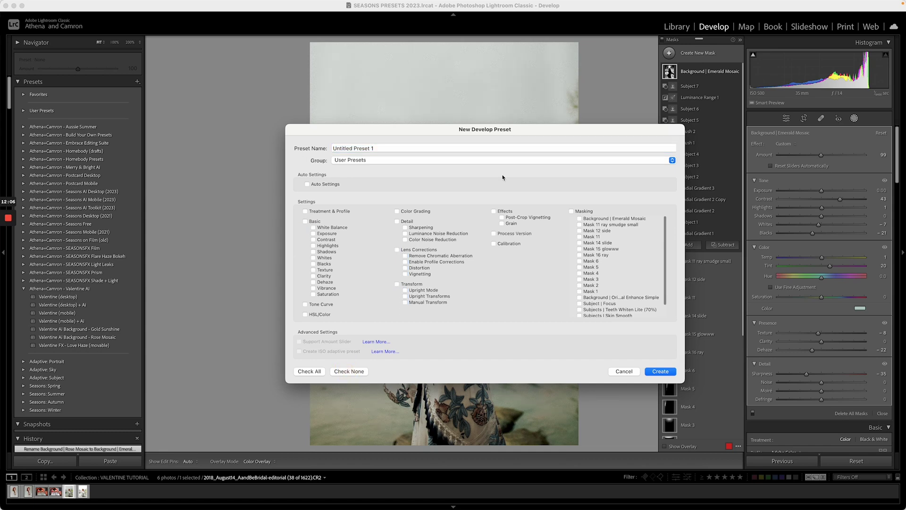
pyautogui.click(621, 219)
# - Name the preset Valentine Ai Background - Emerald Mosaic, assign it to the Athena+Camron - Valentine AI group, and create it
pyautogui.tripleClick(361, 148)
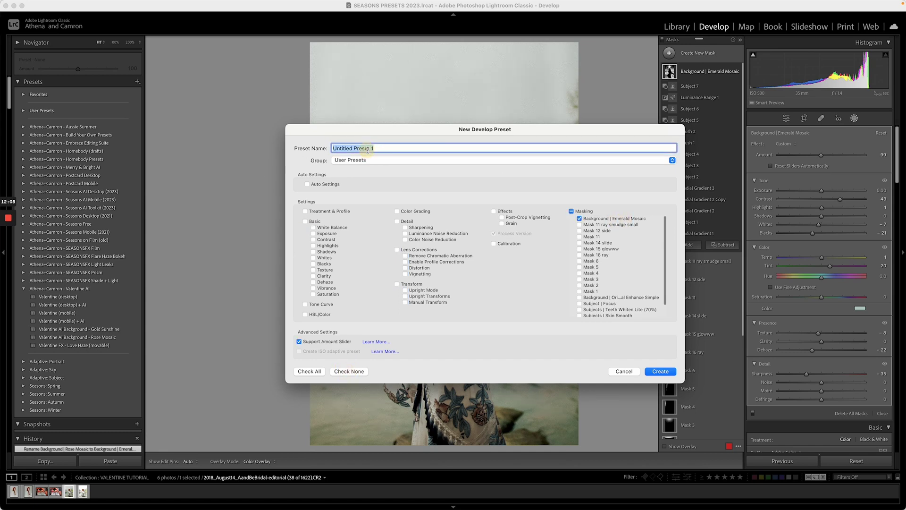
pyautogui.write('Val')
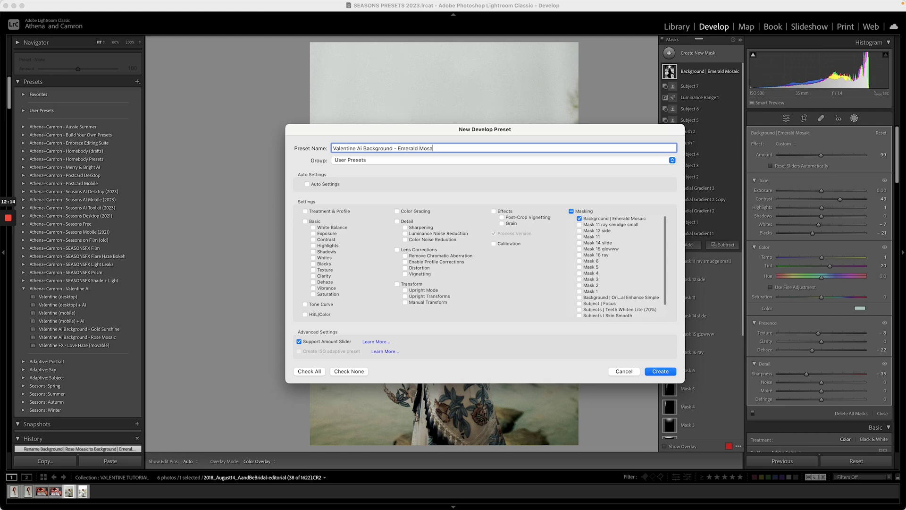
pyautogui.click(383, 160)
pyautogui.click(397, 148)
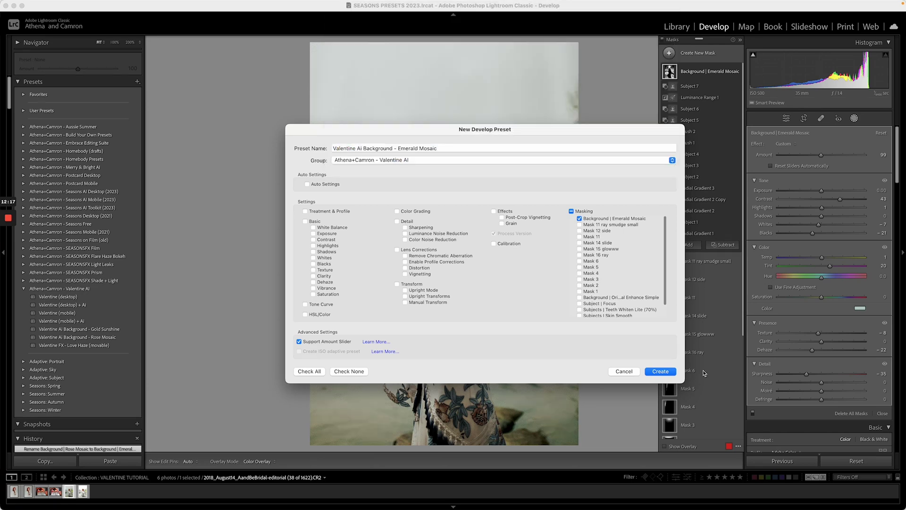
pyautogui.click(672, 374)
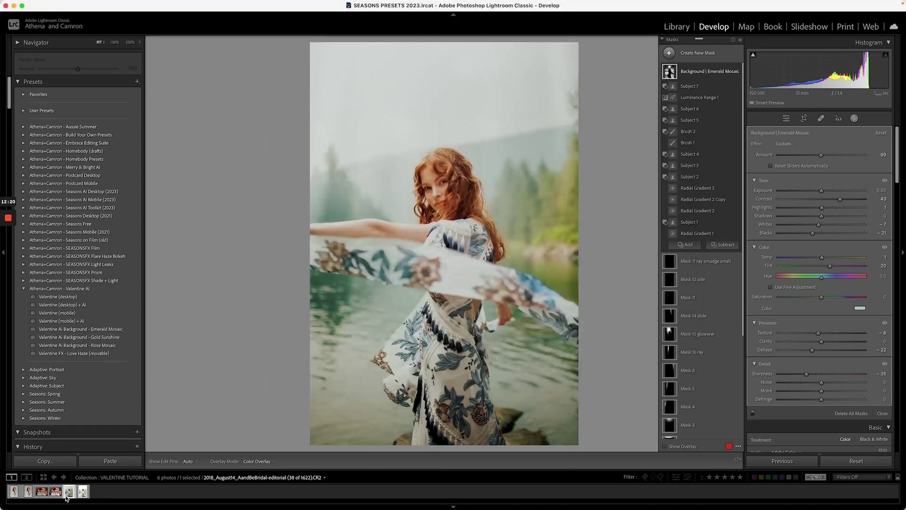
# - Review the bridal group photo, the lakeside portrait without the masking tools, and the red-haired bride's studio portrait
pyautogui.click(40, 492)
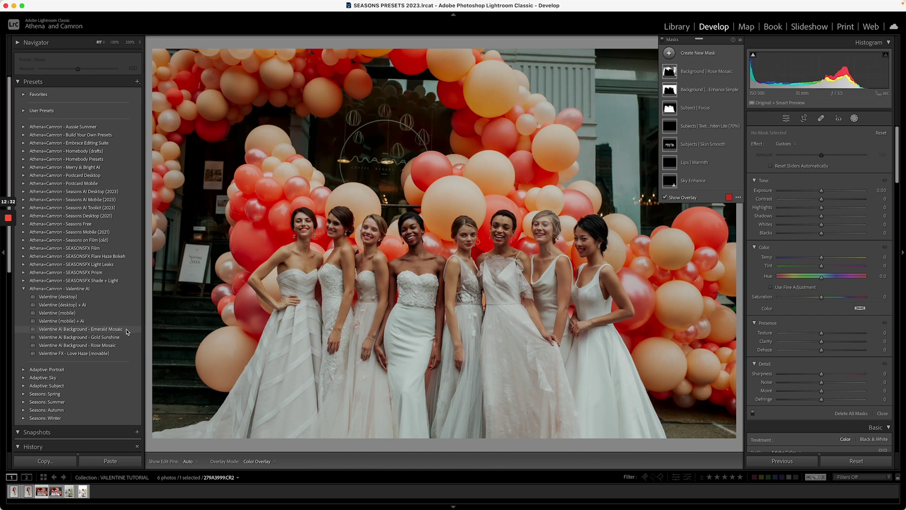
pyautogui.click(69, 493)
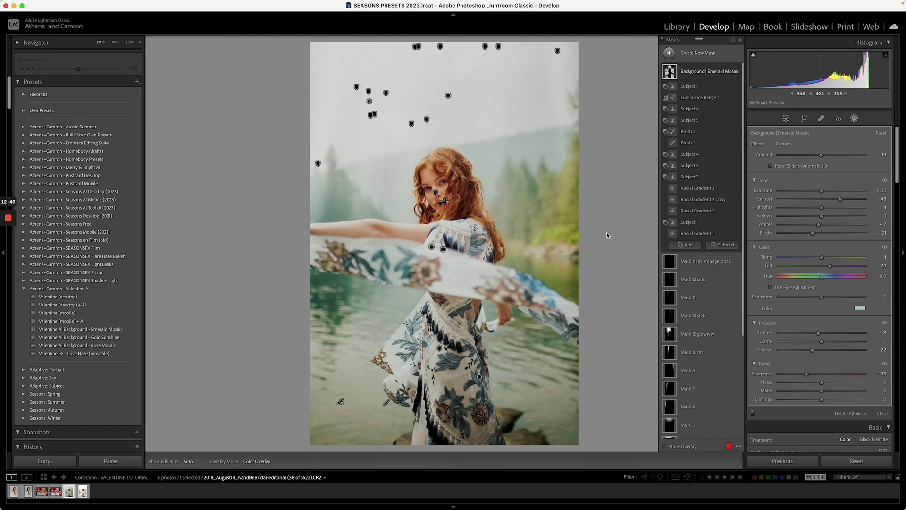
pyautogui.hotkey('shift', 'w')
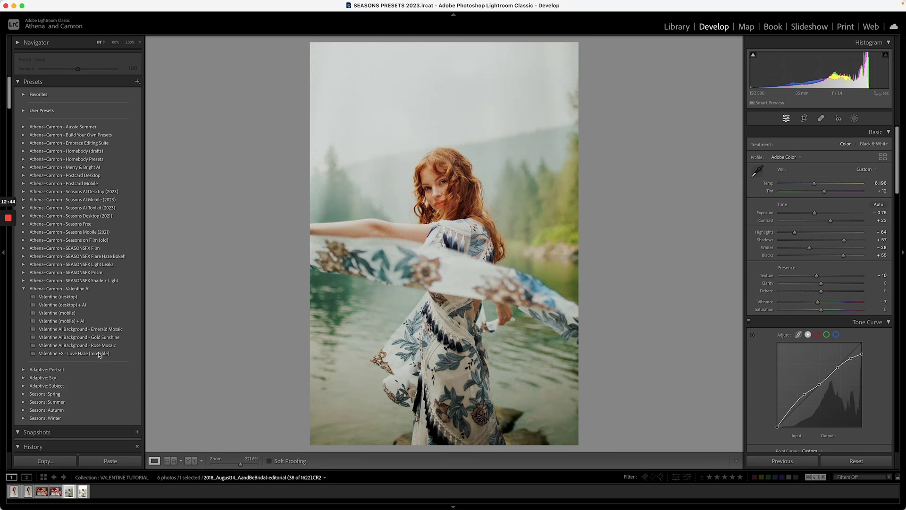
pyautogui.click(23, 496)
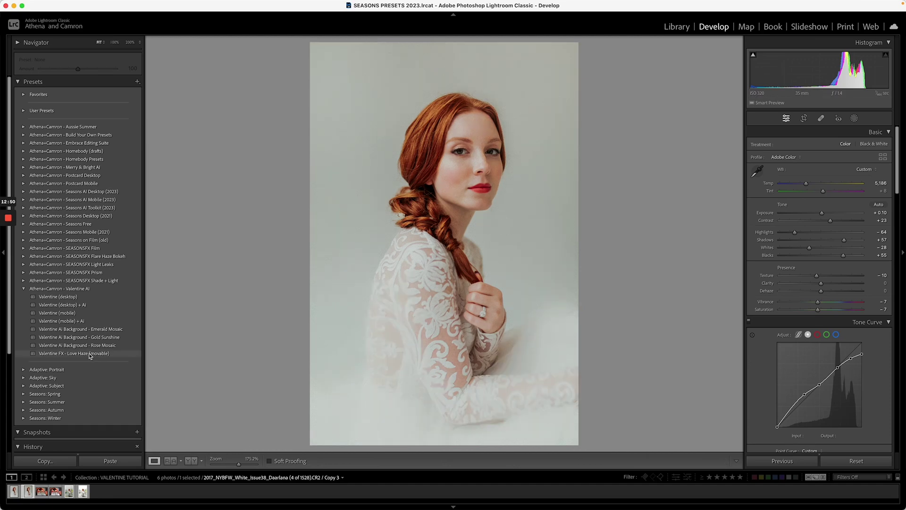
# - Apply the Valentine FX - Love Haze (movable) preset to the lakeside portrait and inspect its Blur 3, Blur 4 and Blur 1 Movable masks
pyautogui.click(69, 491)
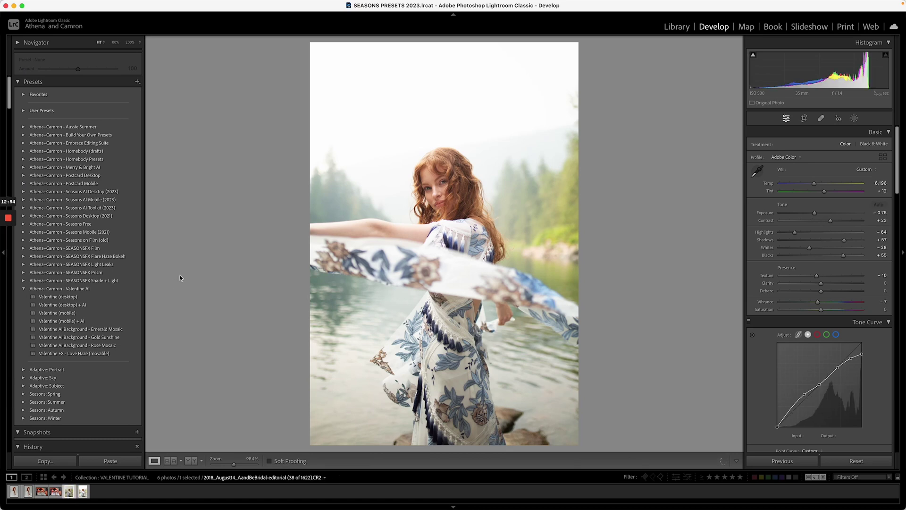
pyautogui.click(79, 353)
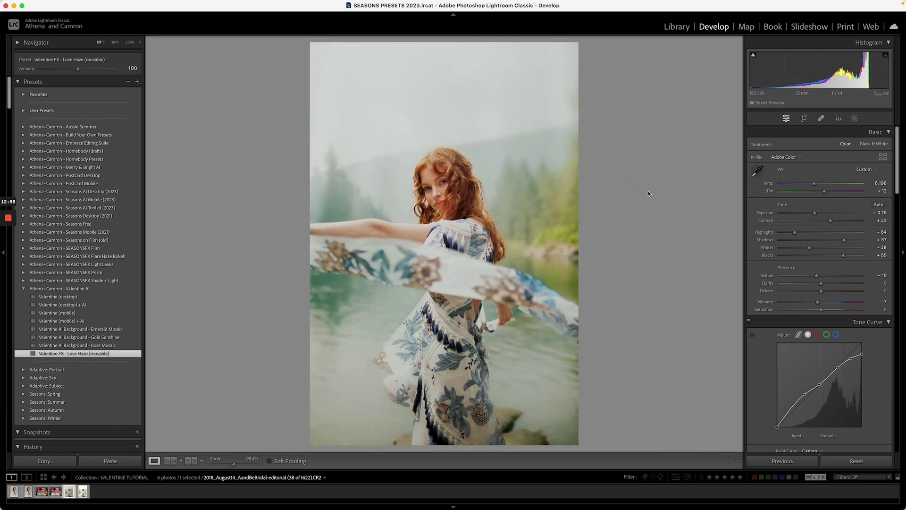
pyautogui.click(855, 118)
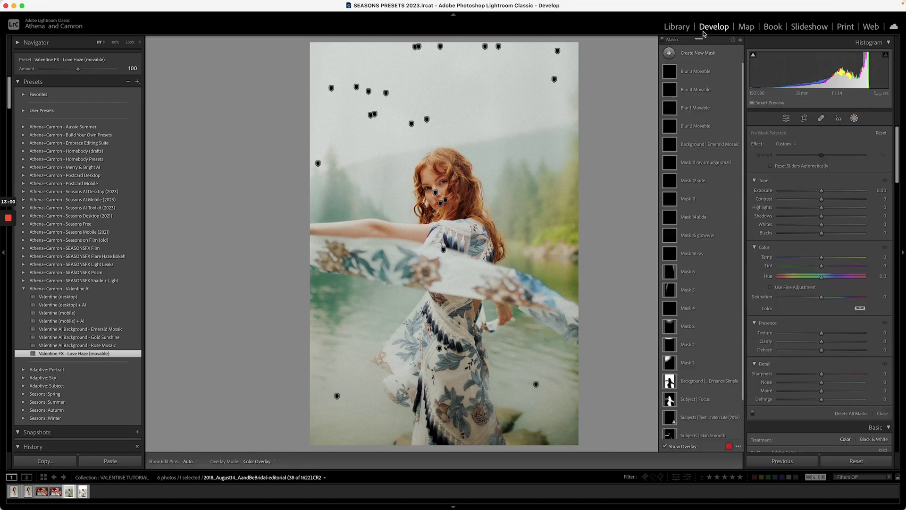
pyautogui.click(704, 75)
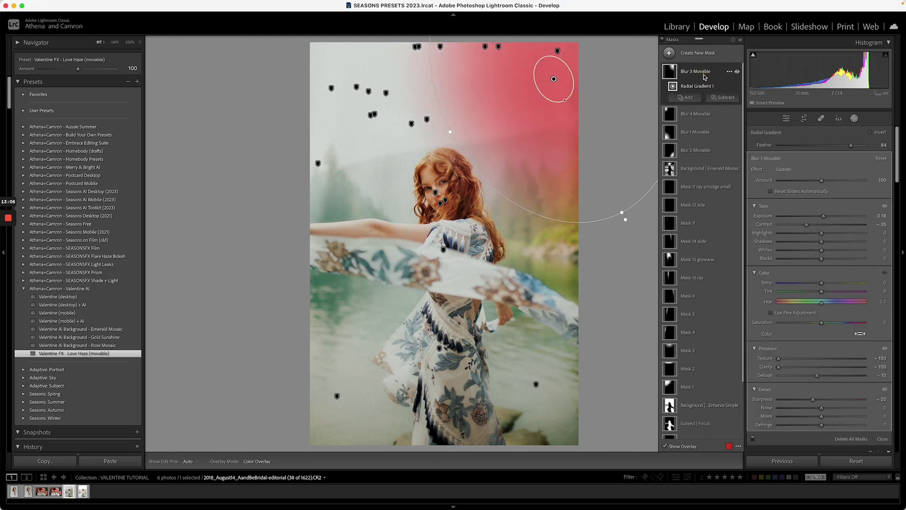
pyautogui.click(703, 114)
pyautogui.click(697, 127)
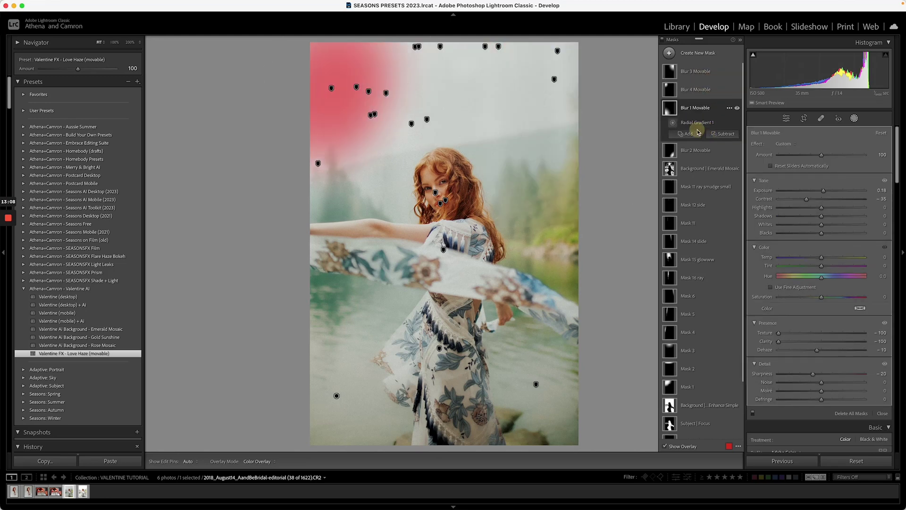
# - Move the Blur 2 Movable mask's radial gradient closer to the photo's lower-right corner and widen it into a rounder shape
pyautogui.click(697, 145)
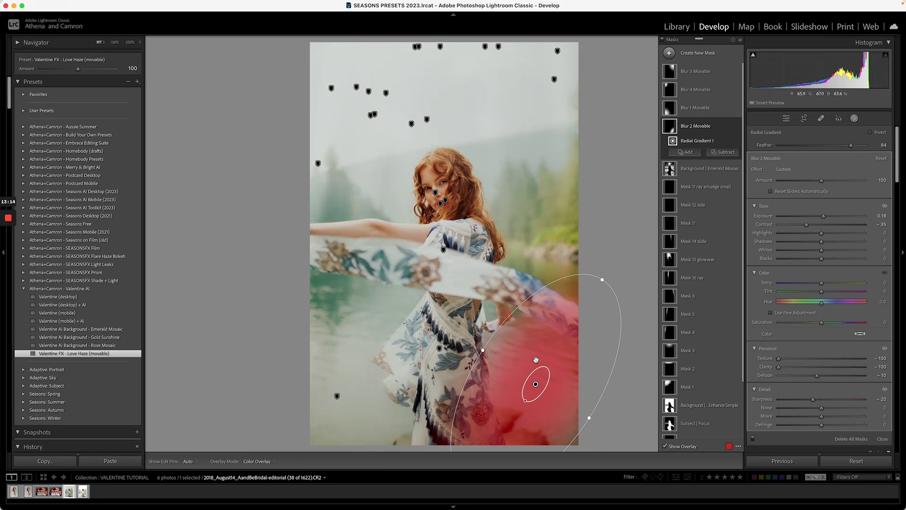
pyautogui.moveTo(535, 384); pyautogui.dragTo(549, 422)
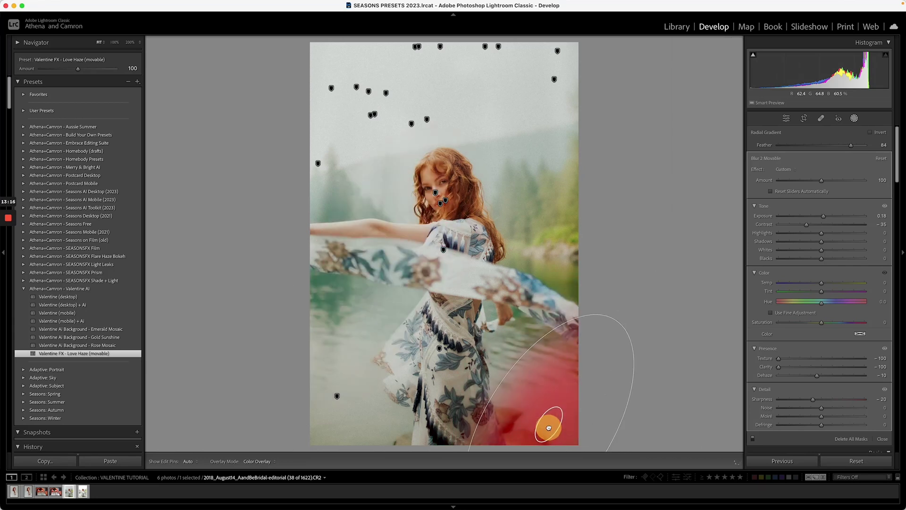
pyautogui.click(547, 420)
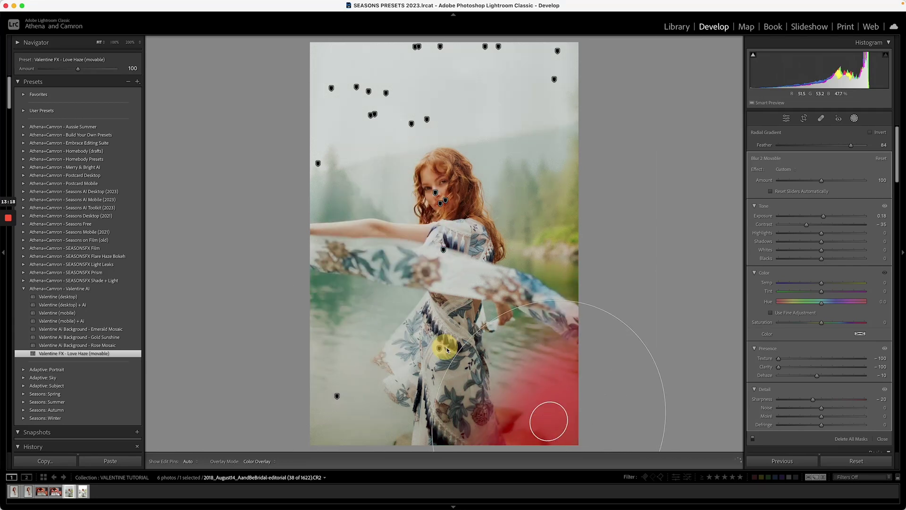
# - Move the Blur 2 Movable mask's radial gradient slightly higher on the lakeside portrait, checking it with and without the masking tools
pyautogui.moveTo(549, 419); pyautogui.dragTo(546, 391)
pyautogui.press('Escape')
pyautogui.press('Escape')
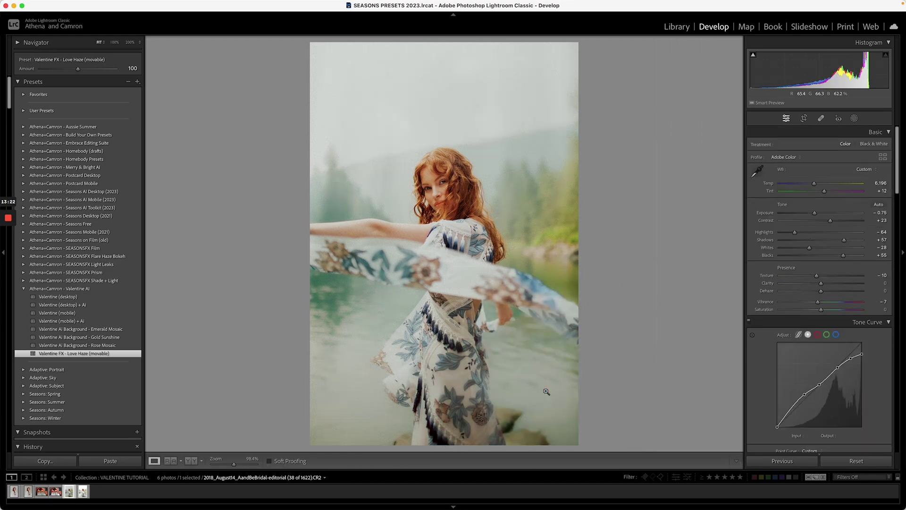
pyautogui.hotkey('shift', 'w')
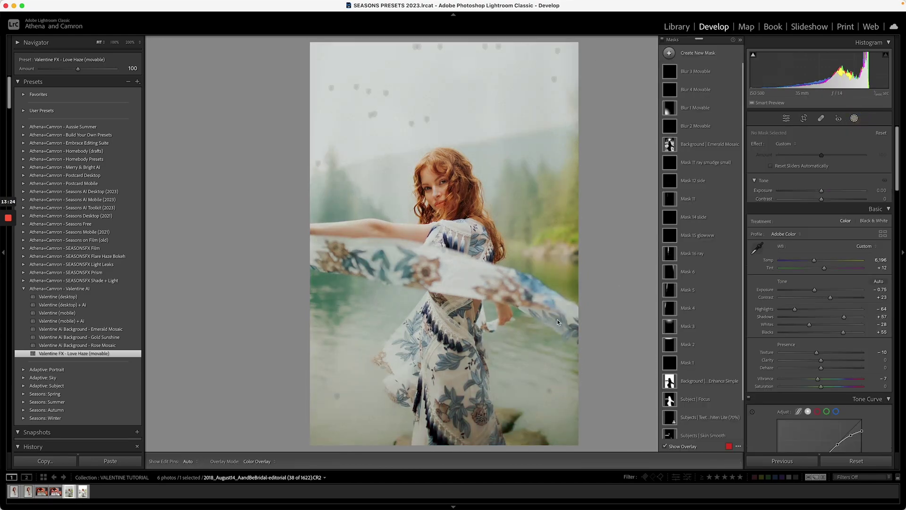
pyautogui.click(550, 389)
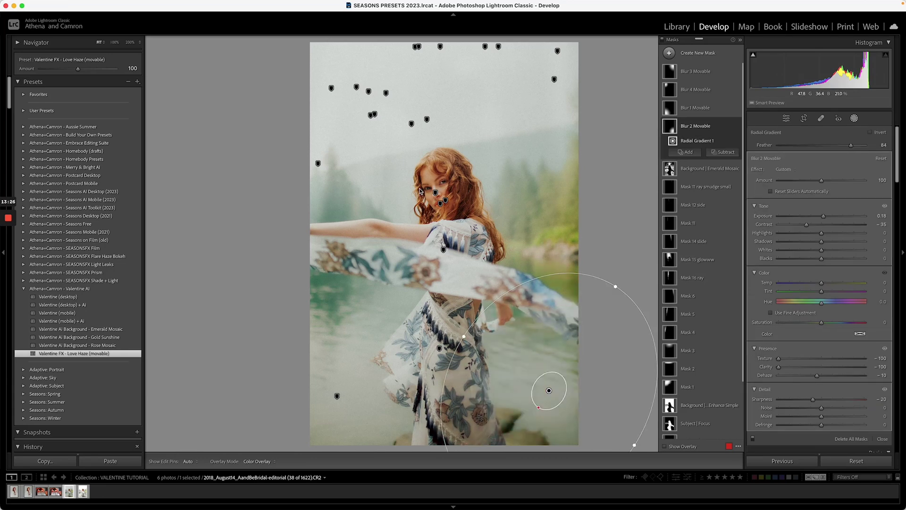
pyautogui.moveTo(548, 390)
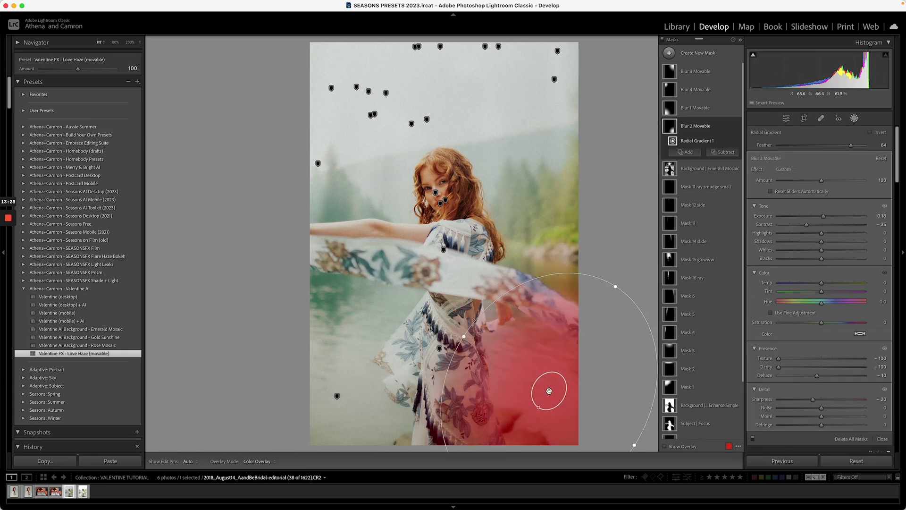
pyautogui.hotkey('shift', 'w')
# - Apply the Valentine FX - Love Haze (movable) preset to the bridal group photo and open its masks
pyautogui.click(42, 493)
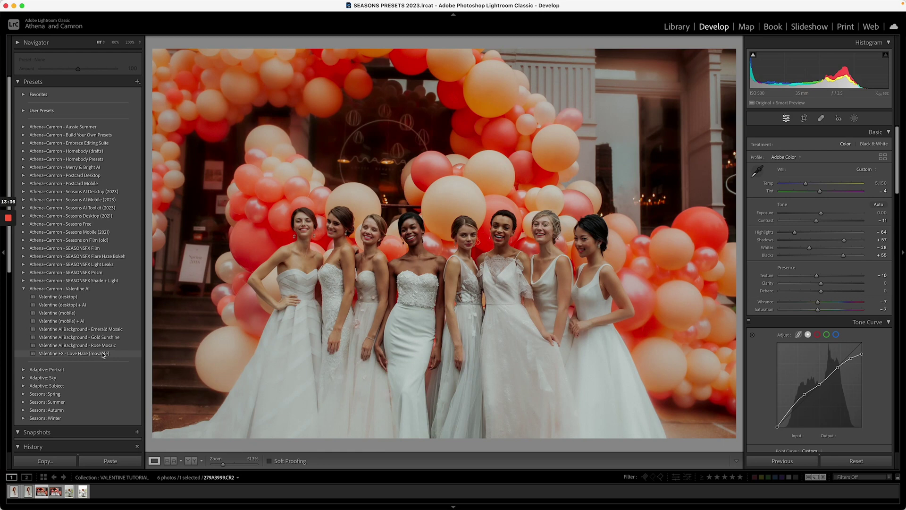
pyautogui.click(102, 352)
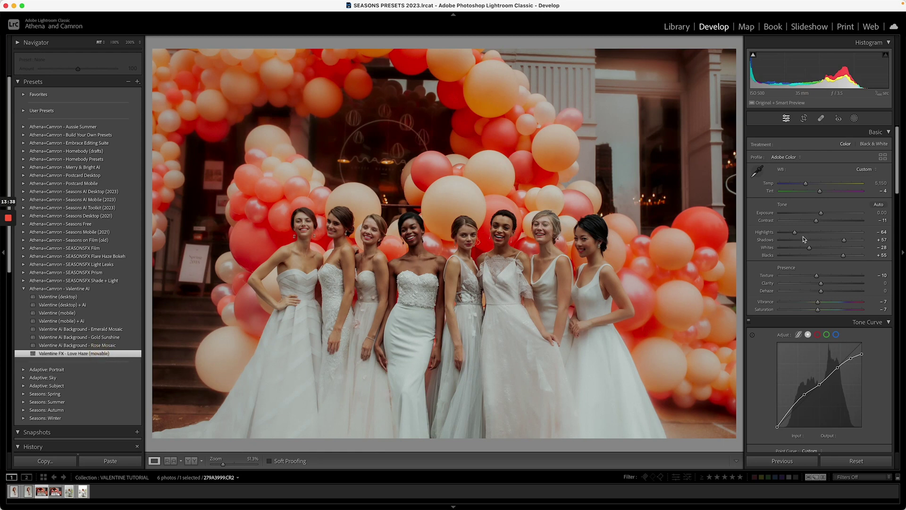
pyautogui.click(854, 118)
# - Try the Blur 3 Movable gradient over the brides, return it to the photo's lower-right corner, and compare before and after
pyautogui.click(701, 71)
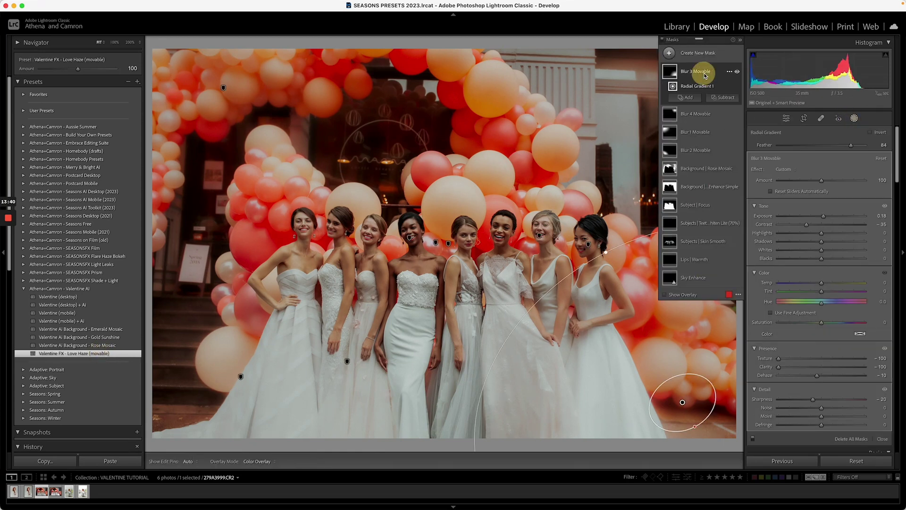
pyautogui.moveTo(682, 403); pyautogui.dragTo(576, 257)
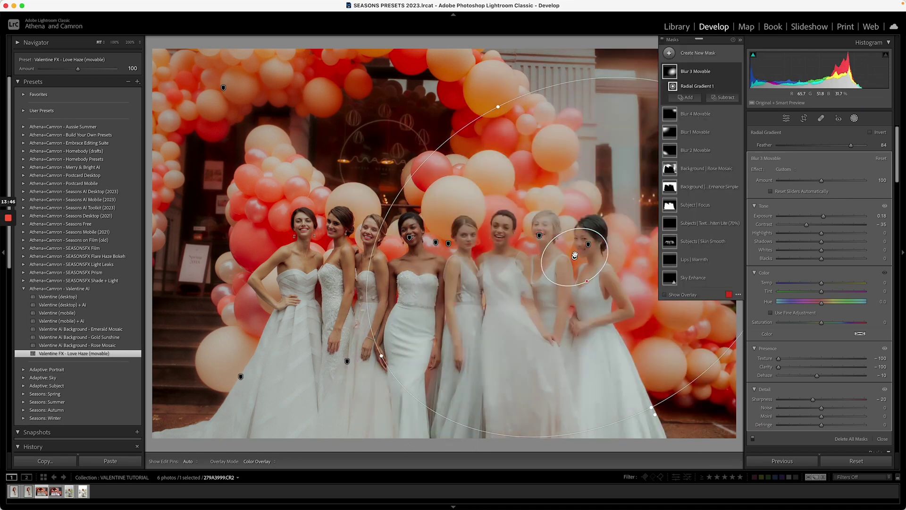
pyautogui.moveTo(574, 256); pyautogui.dragTo(687, 400)
pyautogui.hotkey('shift', 'w')
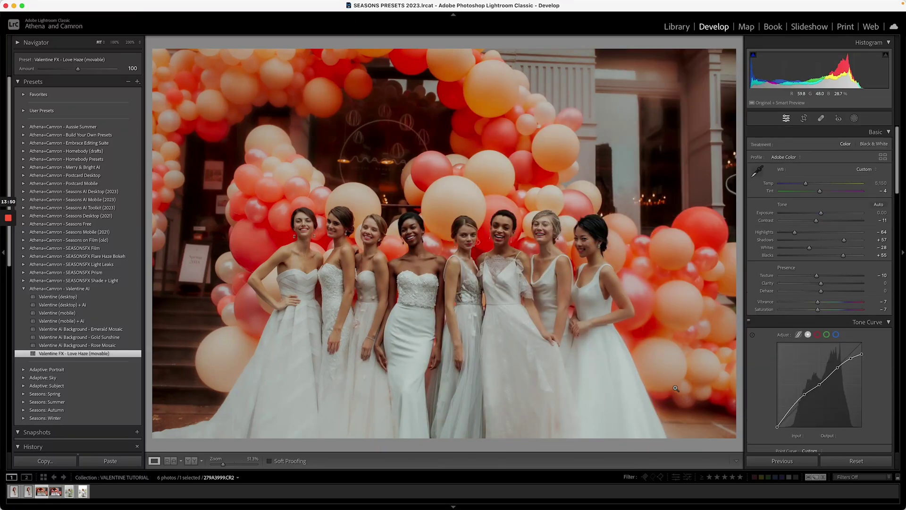
pyautogui.press('\\')
pyautogui.press('\\')
# - Apply Valentine FX - Love Haze (movable) to the red-haired bride's portrait and move its Blur 3 Movable gradient toward the photo's upper-right corner
pyautogui.press('Left')
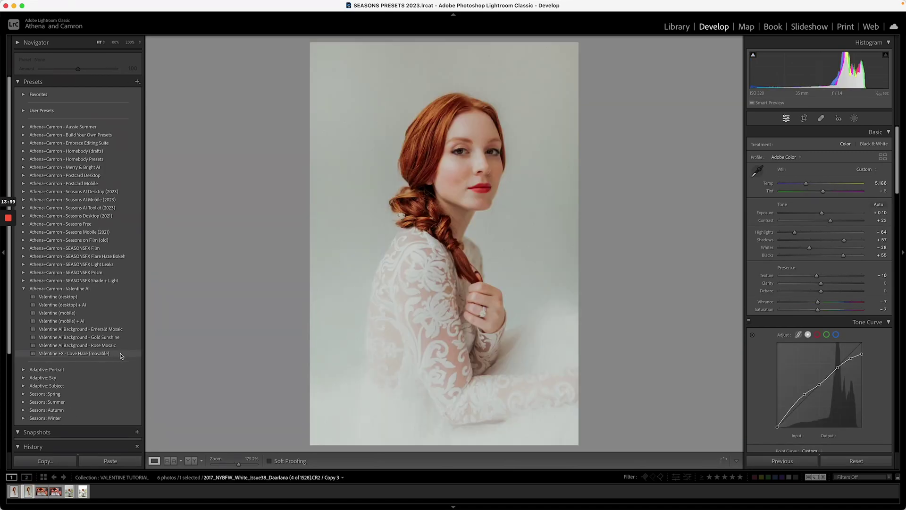
pyautogui.click(120, 353)
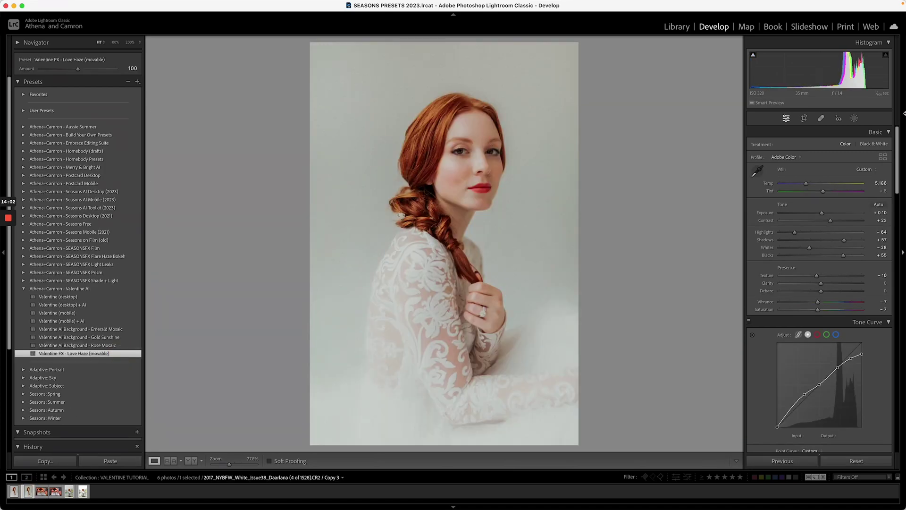
pyautogui.click(854, 119)
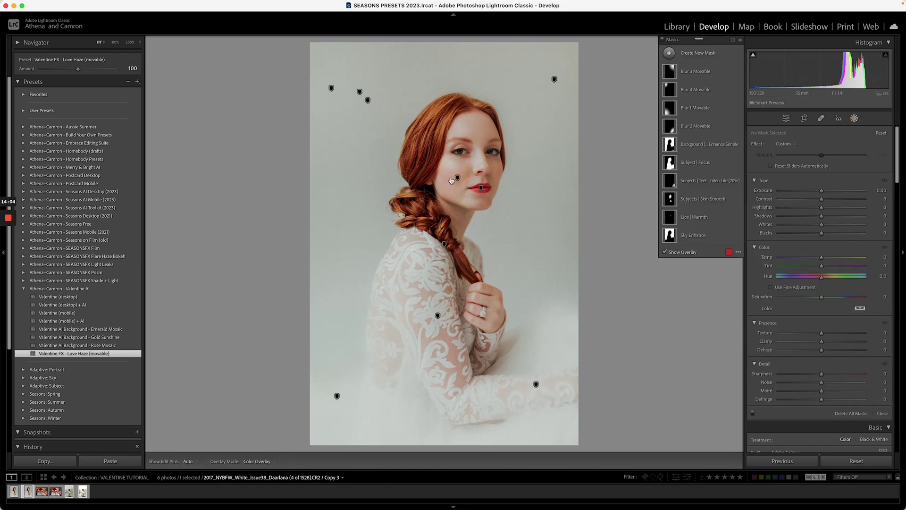
pyautogui.click(554, 81)
pyautogui.moveTo(554, 81); pyautogui.dragTo(578, 68)
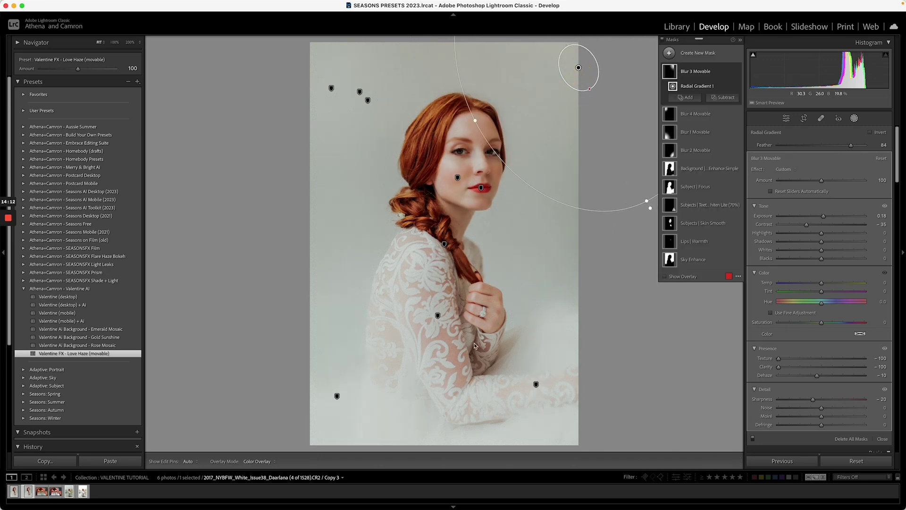
# - Enlarge the Blur 2 Movable gradient, move it up beside the bride's arm, and compare the portrait before and after
pyautogui.click(536, 384)
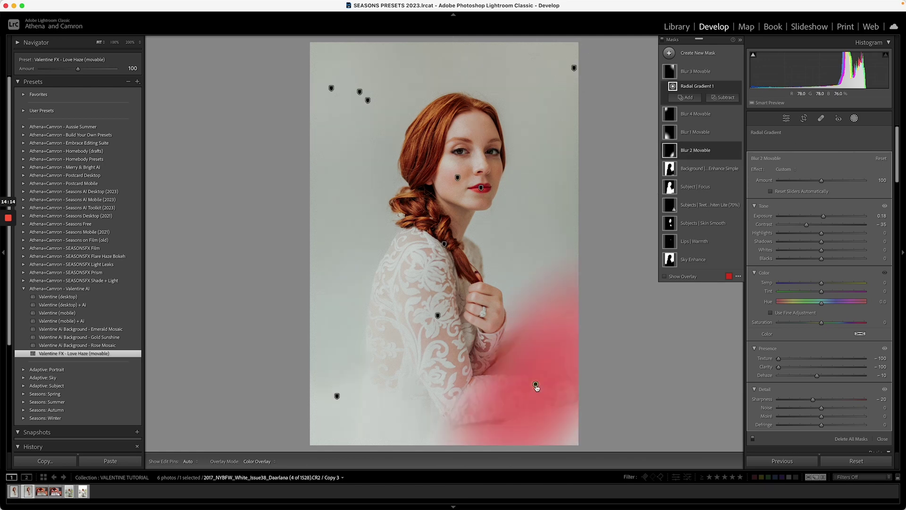
pyautogui.moveTo(482, 351); pyautogui.dragTo(463, 330)
pyautogui.moveTo(540, 386); pyautogui.dragTo(553, 352)
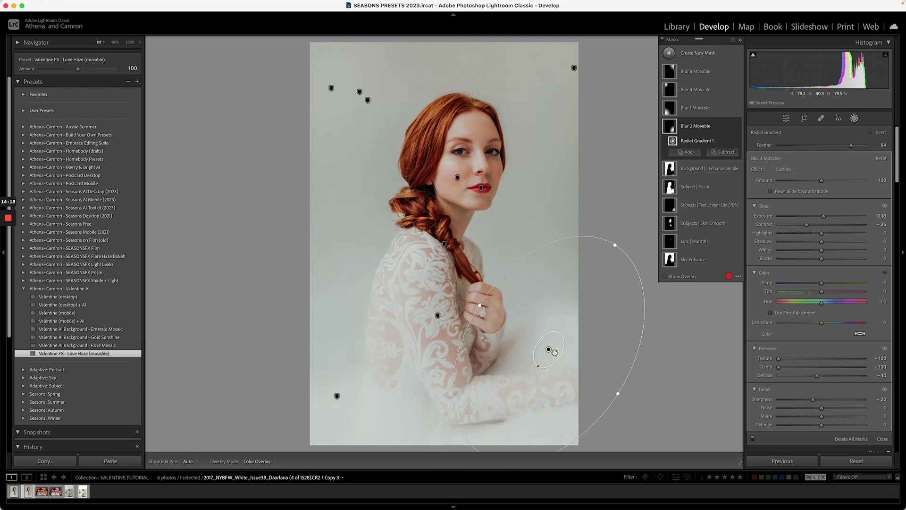
pyautogui.press('Return')
pyautogui.press('\\')
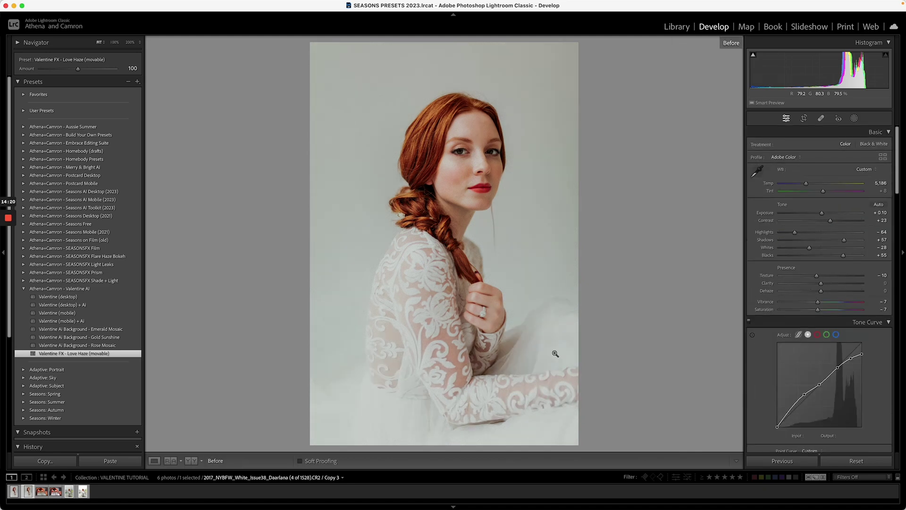
pyautogui.press('\\')
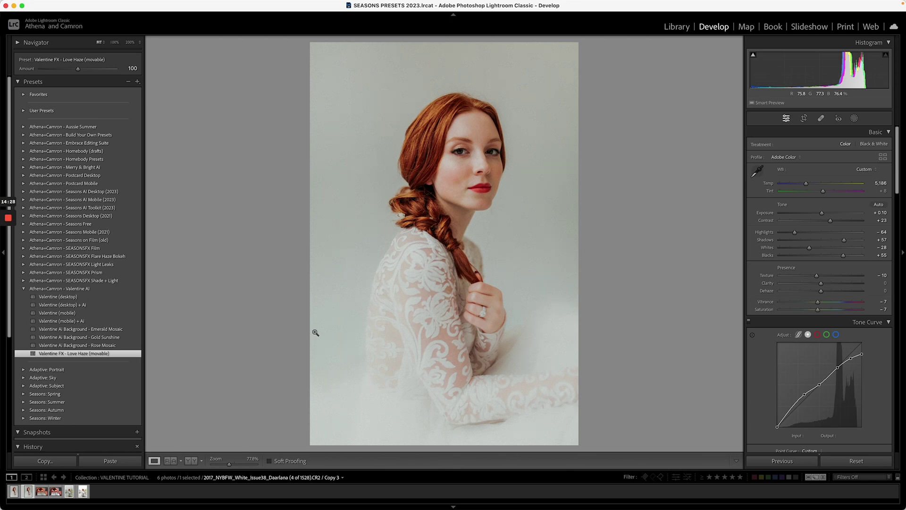
# - Switch to Lightroom mobile, open the bridal group photo in the VALENTINE album, and apply the Valentine (mobile) preset
pyautogui.click(467, 492)
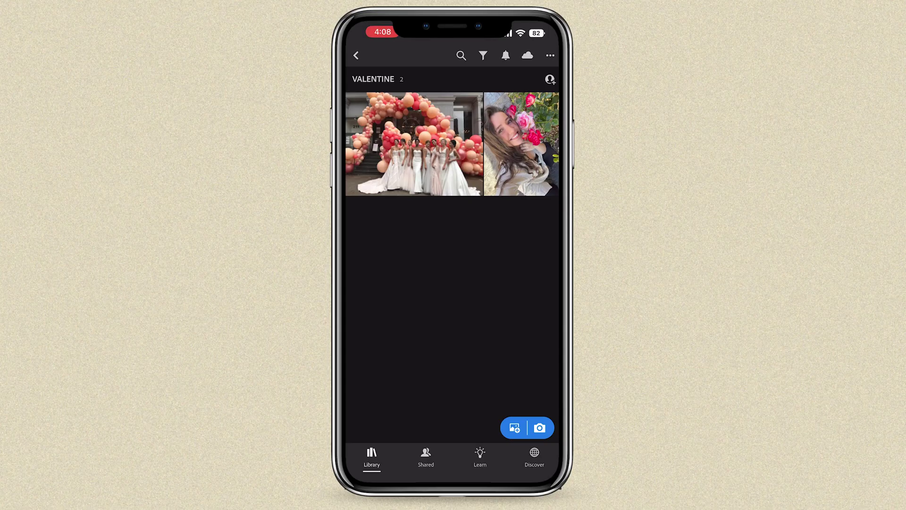
pyautogui.click(415, 144)
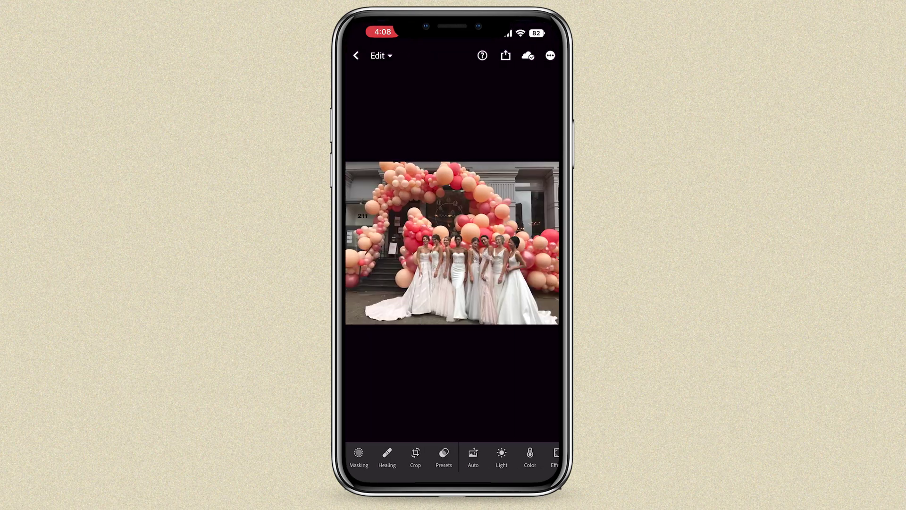
pyautogui.click(444, 457)
pyautogui.scroll(-2, 452, 389)
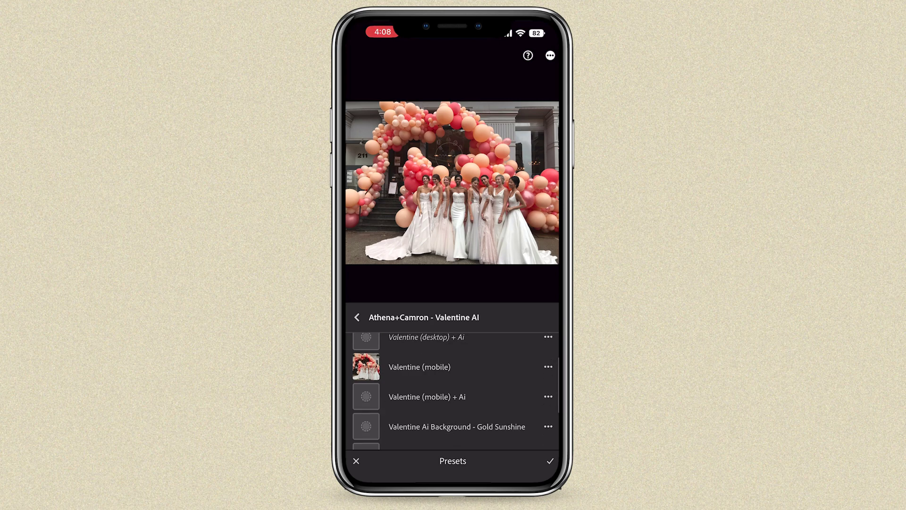
pyautogui.click(419, 367)
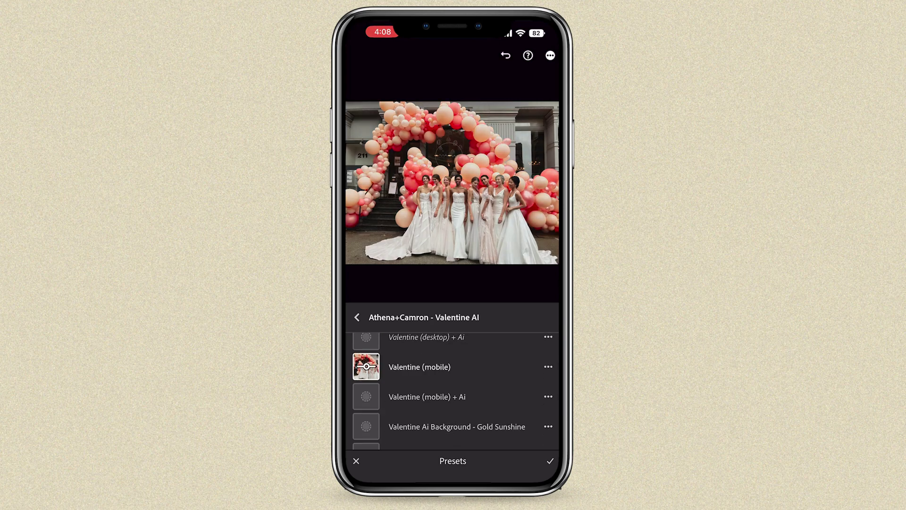
pyautogui.scroll(-1, 453, 389)
pyautogui.click(427, 382)
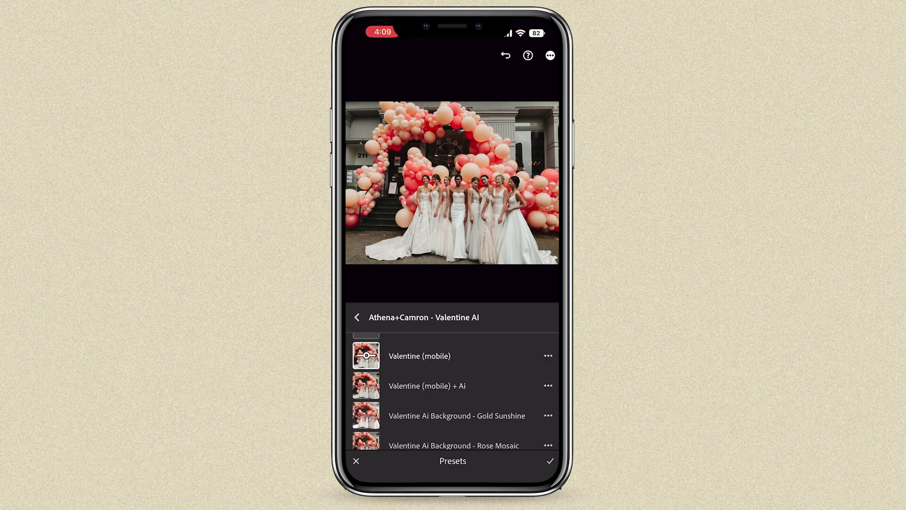
pyautogui.click(550, 461)
# - Try the Valentine Ai Background - Gold Sunshine and Valentine Ai Background - Rose Mosaic presets on the bridal group photo
pyautogui.click(444, 458)
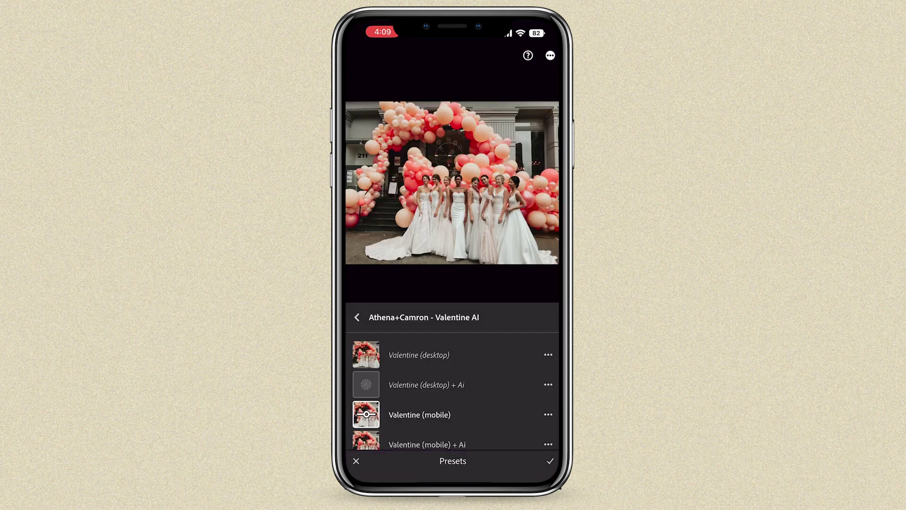
pyautogui.scroll(-5, 452, 387)
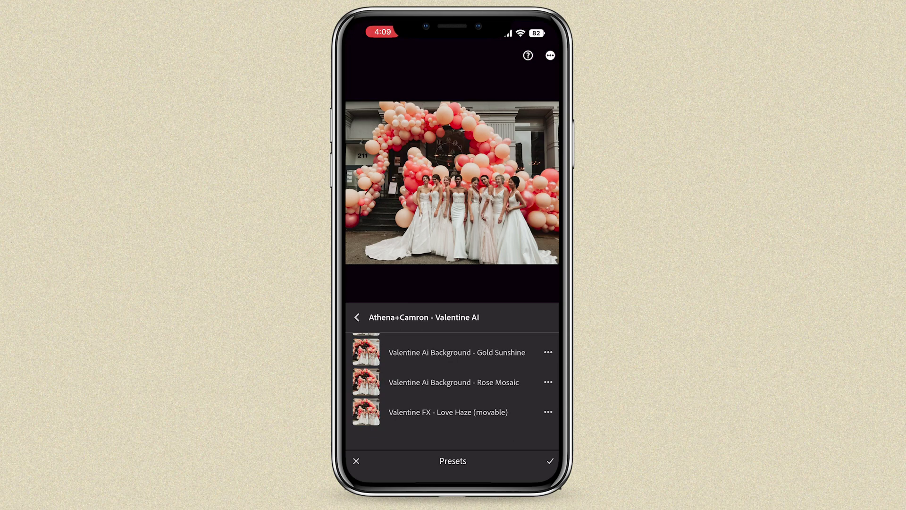
pyautogui.click(457, 352)
pyautogui.scroll(1, 452, 391)
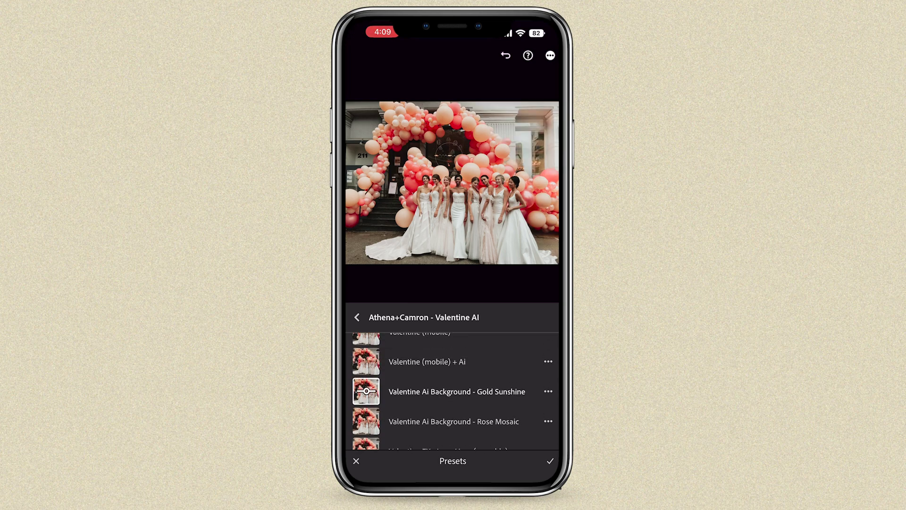
pyautogui.scroll(-1, 452, 392)
pyautogui.click(453, 400)
pyautogui.scroll(-1, 453, 392)
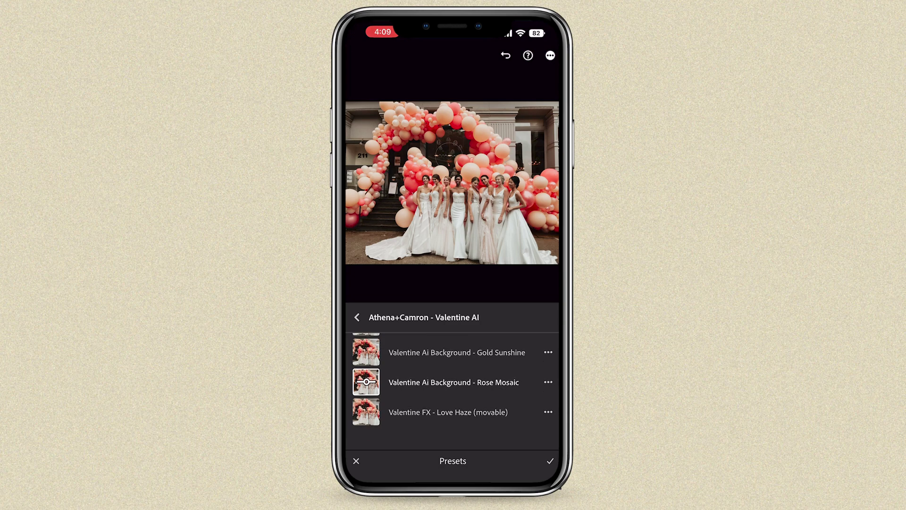
# - Apply the Valentine FX - Love Haze (movable) preset to the bridal group photo, increase its amount, and check the result
pyautogui.click(447, 412)
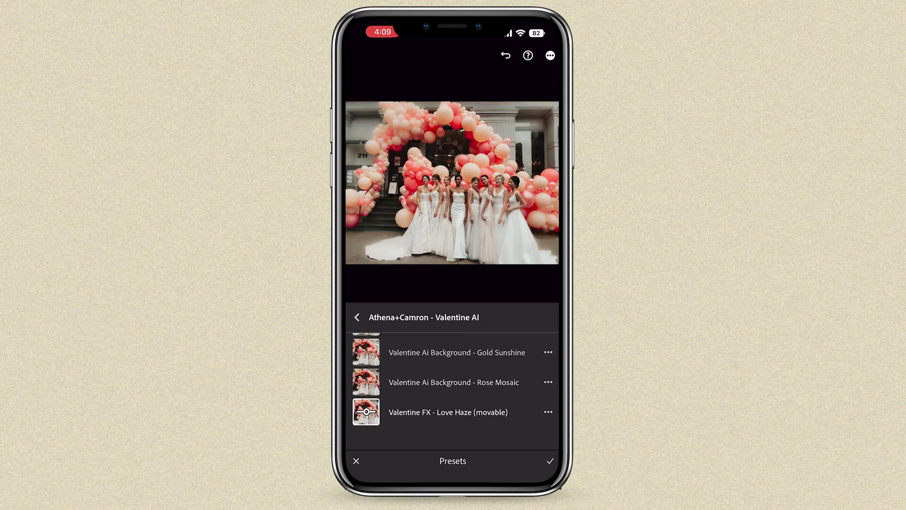
pyautogui.click(366, 412)
pyautogui.moveTo(453, 432); pyautogui.dragTo(493, 432)
pyautogui.click(550, 461)
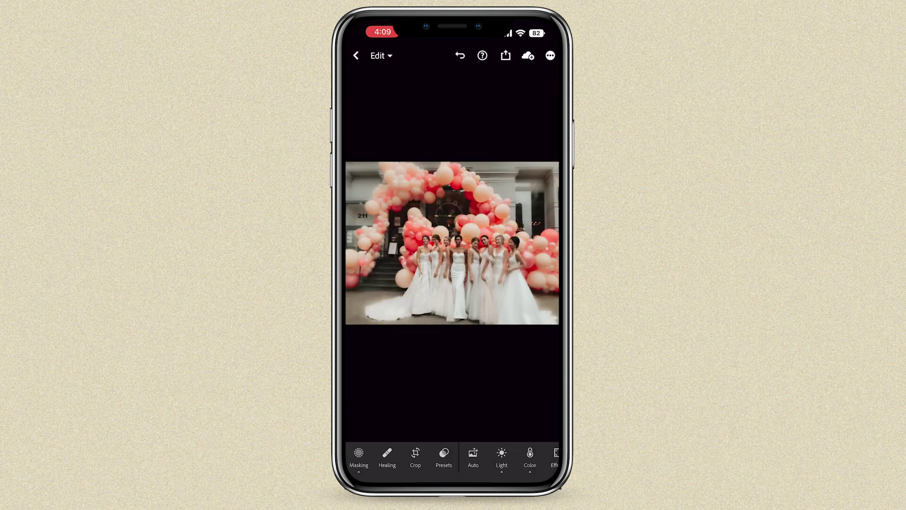
pyautogui.click(452, 243)
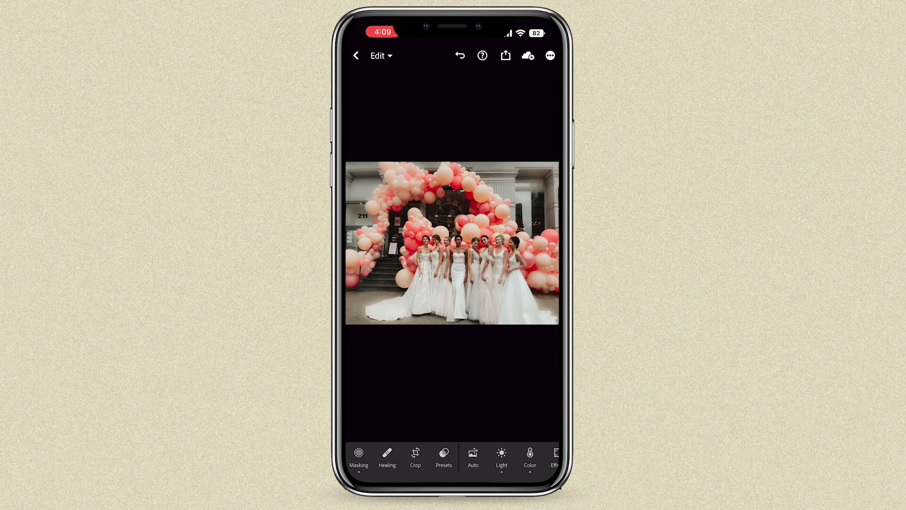
# - Go through the four Love Haze blur masks and reshape the radial gradient in the photo's lower-left corner
pyautogui.click(358, 458)
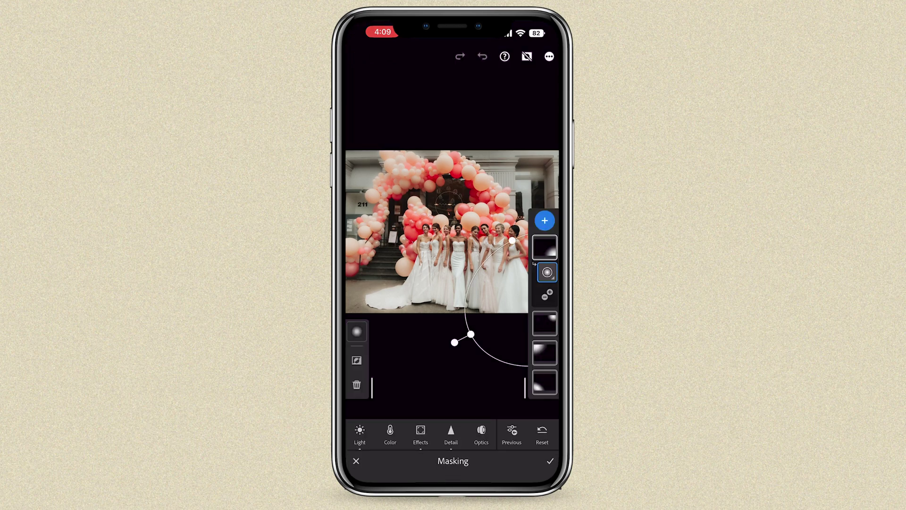
pyautogui.click(544, 324)
pyautogui.click(544, 353)
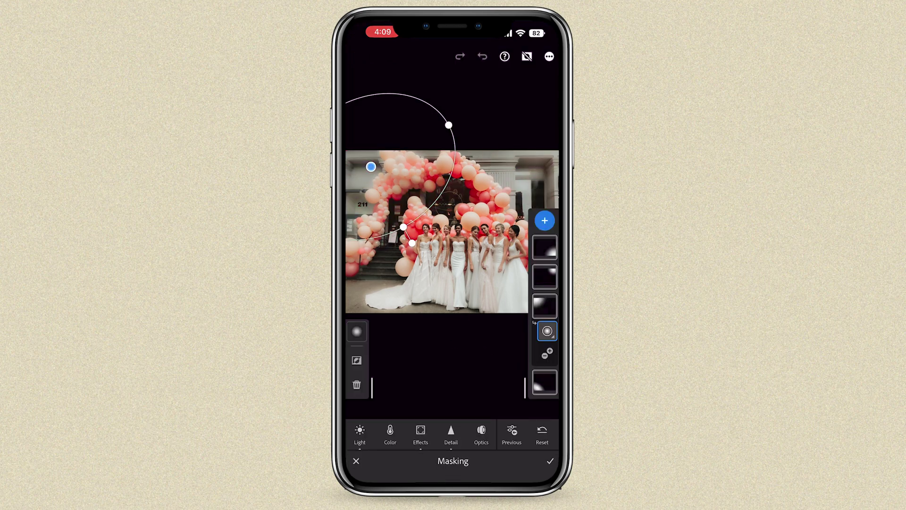
pyautogui.click(545, 382)
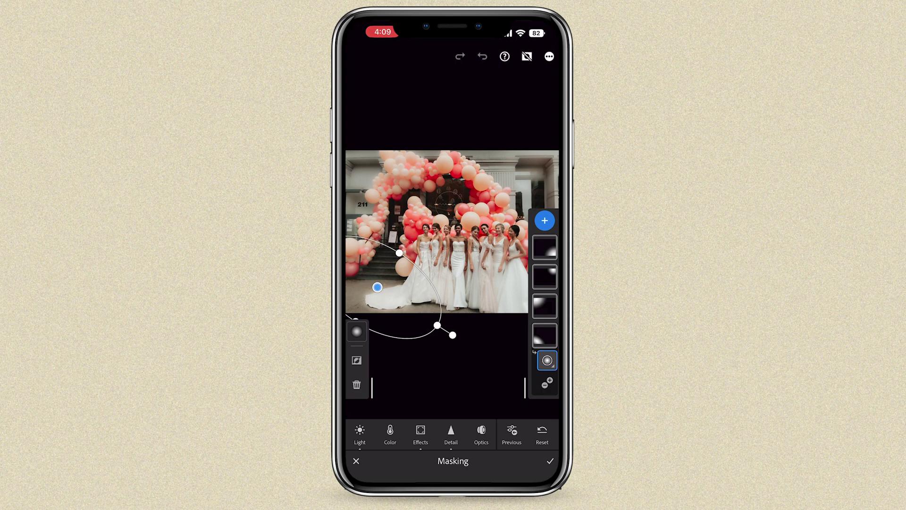
pyautogui.moveTo(399, 253); pyautogui.dragTo(416, 225)
pyautogui.moveTo(377, 287); pyautogui.dragTo(535, 162)
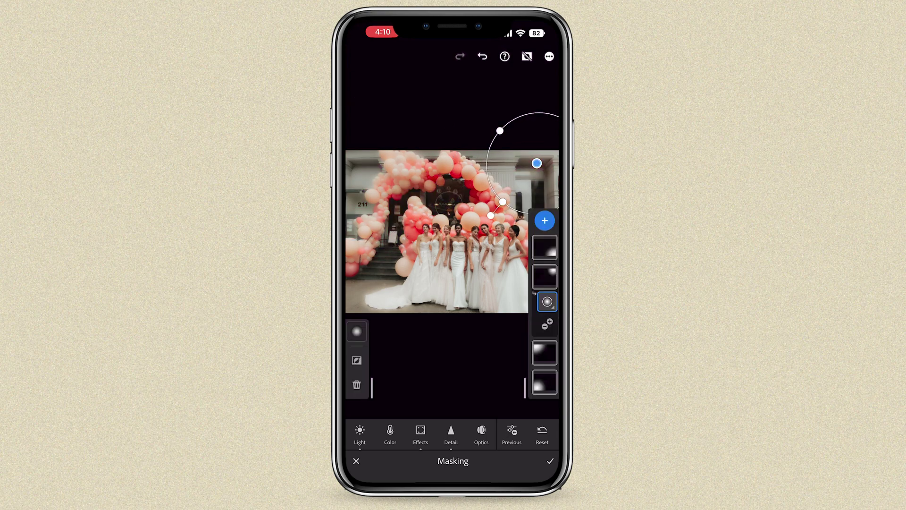
# - Adjust the radial gradient in the photo's lower-right corner slightly and accept the masking changes
pyautogui.click(545, 247)
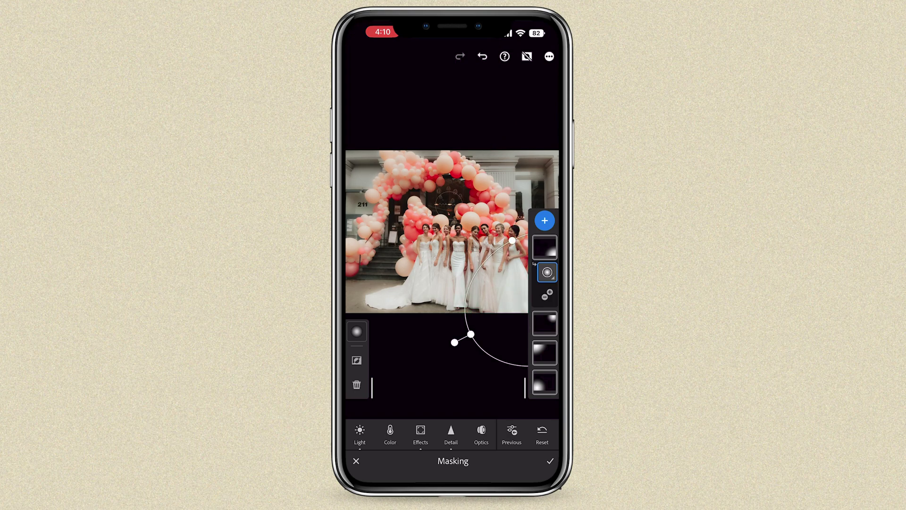
pyautogui.moveTo(512, 241); pyautogui.dragTo(518, 253)
pyautogui.click(551, 460)
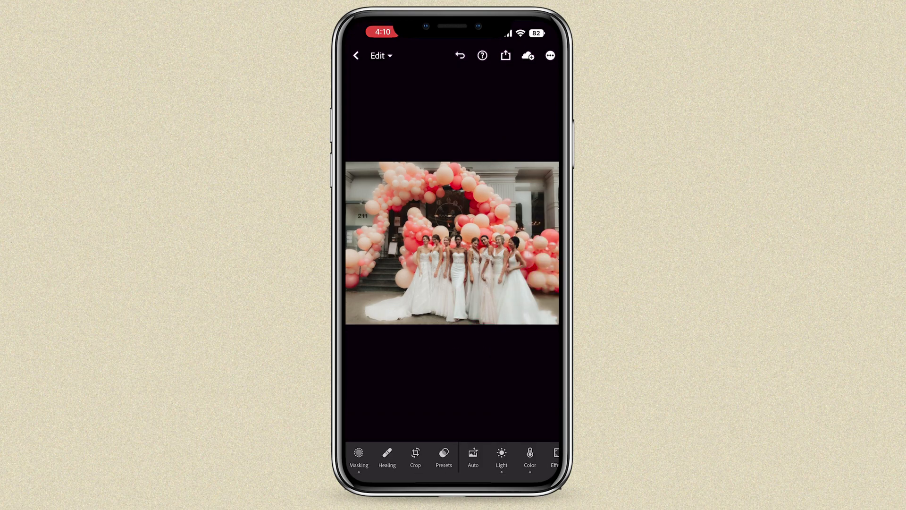
# - Try the Rose Mosaic background preset on the bridal group photo, switch to Valentine Ai Background - Gold Sunshine and apply it at amount 56
pyautogui.click(452, 243)
pyautogui.click(443, 456)
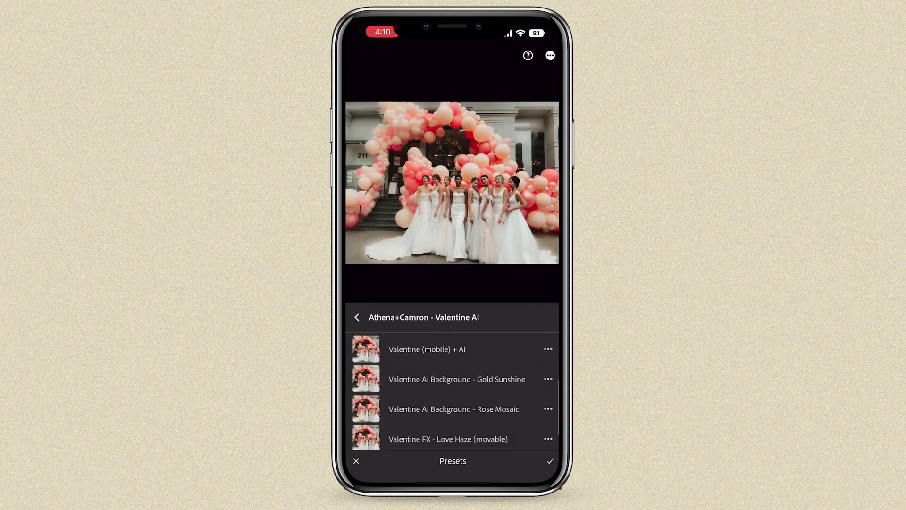
pyautogui.scroll(-1, 455, 391)
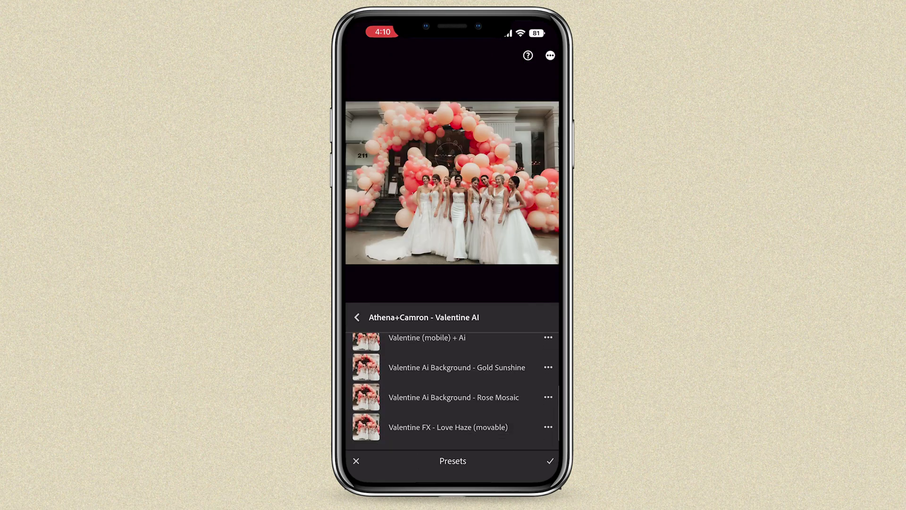
pyautogui.click(453, 397)
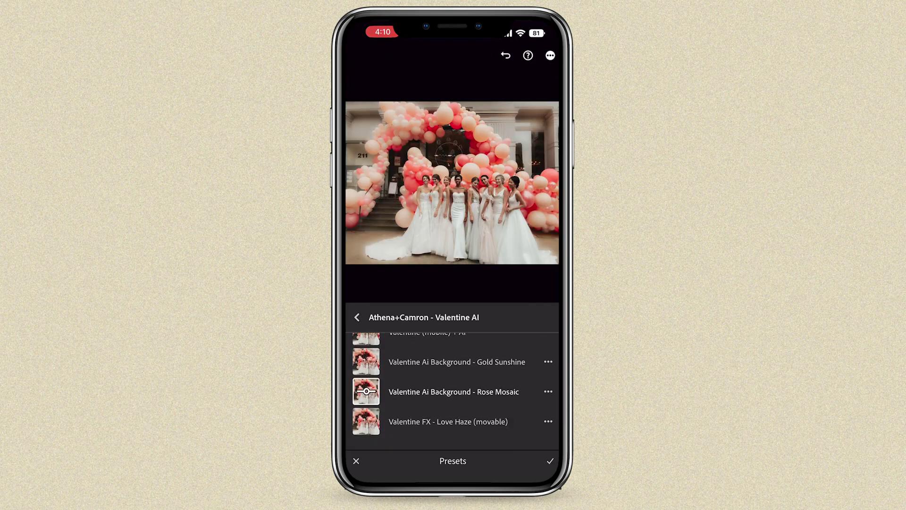
pyautogui.click(456, 362)
pyautogui.click(366, 362)
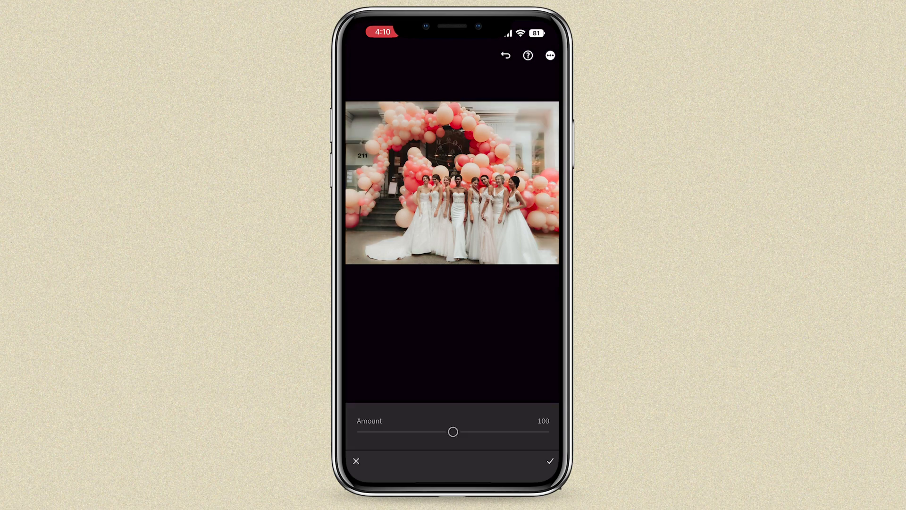
pyautogui.moveTo(453, 432); pyautogui.dragTo(412, 432)
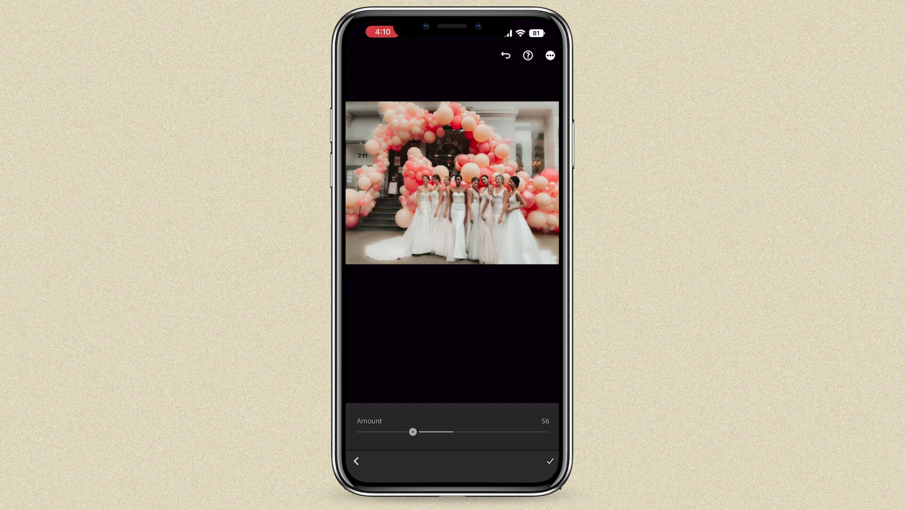
pyautogui.click(551, 460)
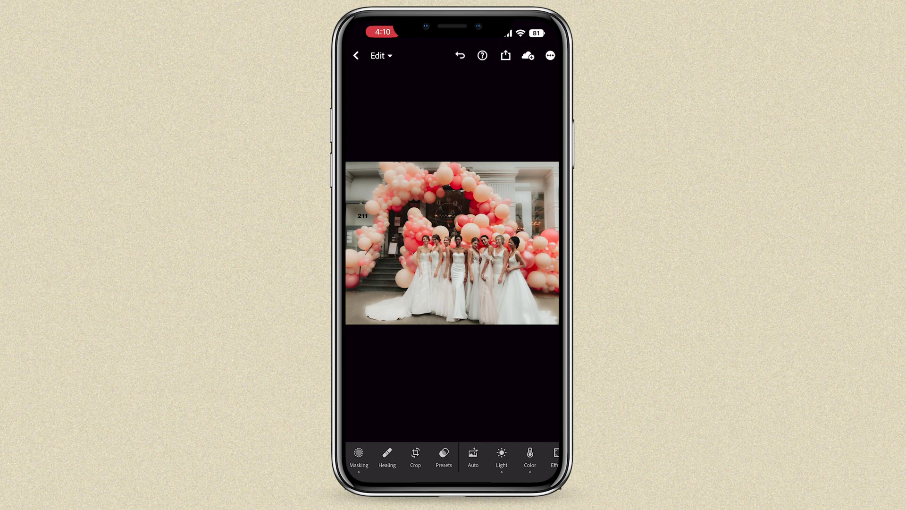
# - Apply the Valentine Ai Background - Rose Mosaic preset to the bridal group photo with a reduced amount
pyautogui.click(443, 457)
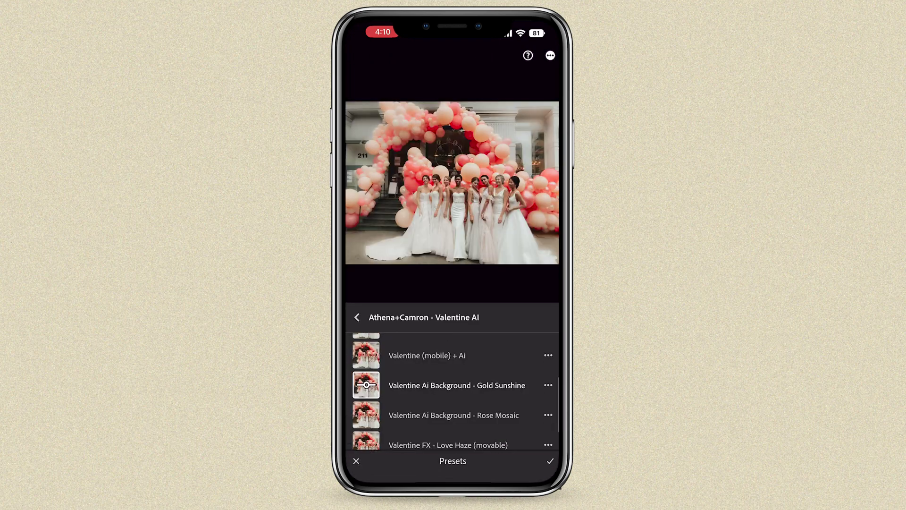
pyautogui.click(453, 393)
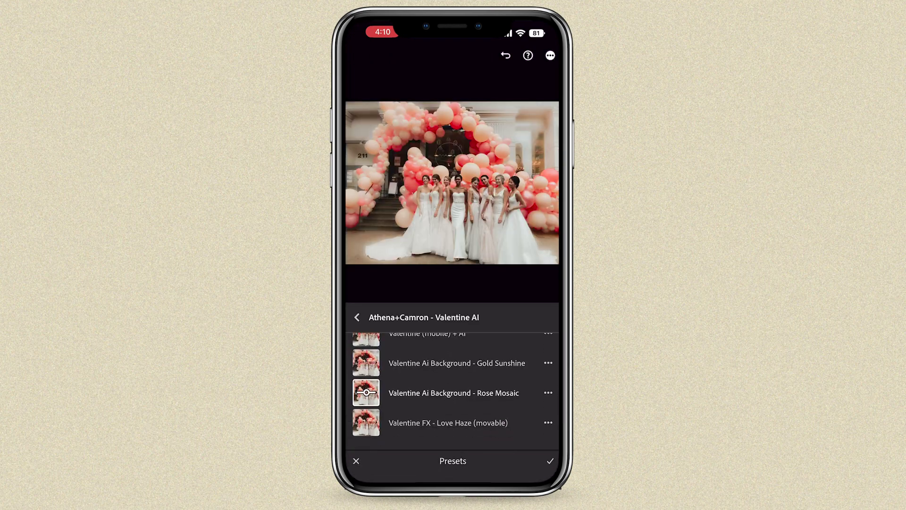
pyautogui.scroll(1, 453, 392)
pyautogui.scroll(-1, 453, 392)
pyautogui.click(367, 407)
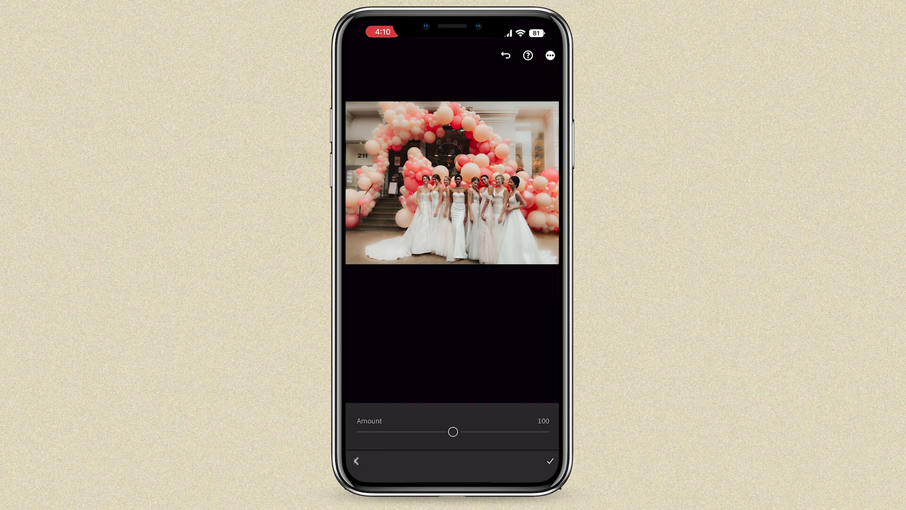
pyautogui.moveTo(453, 431); pyautogui.dragTo(411, 431)
pyautogui.click(550, 461)
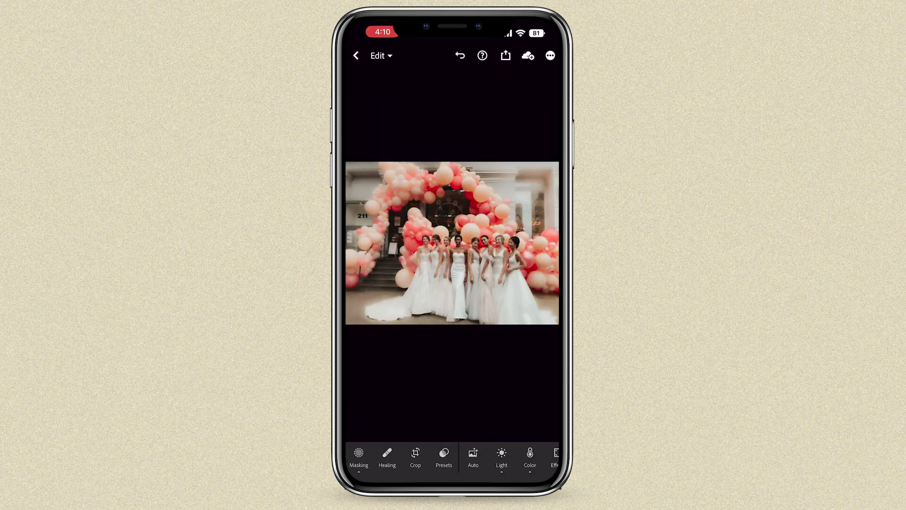
# - Check the edited bridal group photo full screen and open the selfie of the woman with roses
pyautogui.click(452, 243)
pyautogui.click(452, 243)
pyautogui.scroll(5, 490, 243)
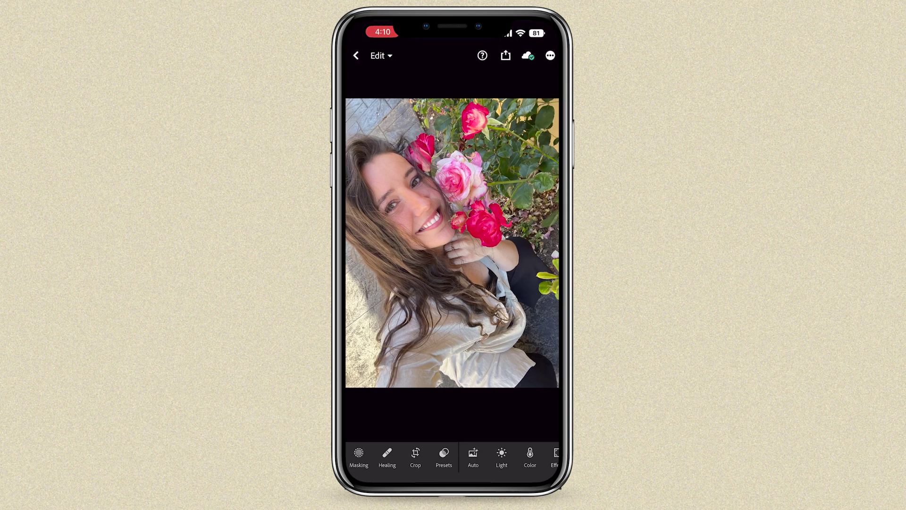
pyautogui.click(443, 457)
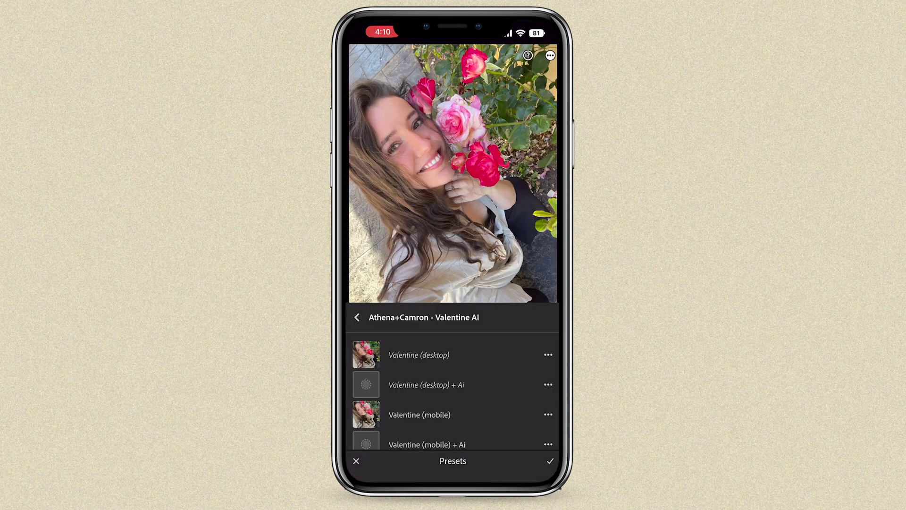
pyautogui.scroll(-1, 453, 392)
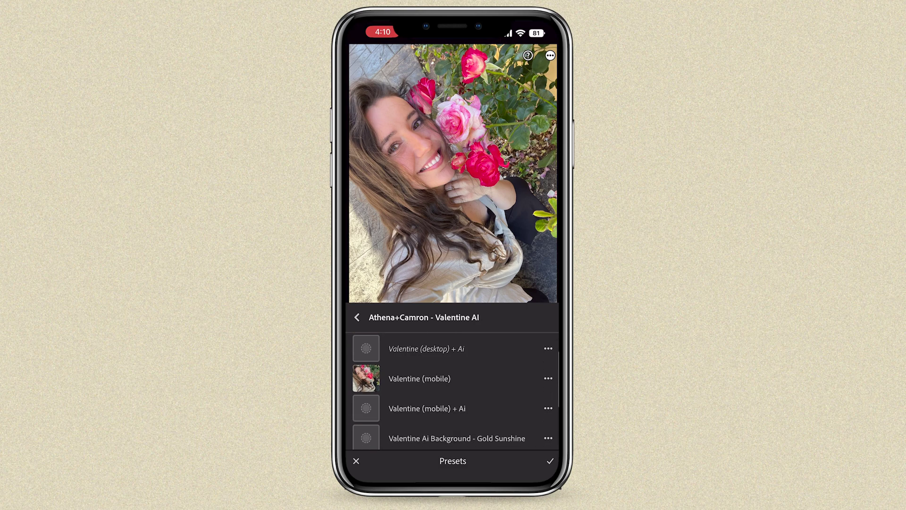
pyautogui.click(356, 461)
# - Warm the rose selfie's color slightly and set its Exposure to -0.08
pyautogui.click(530, 457)
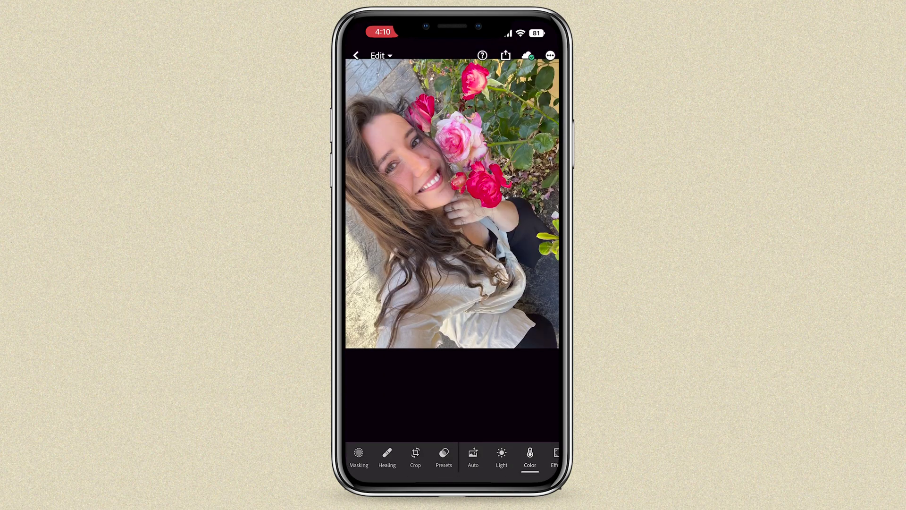
pyautogui.moveTo(453, 391); pyautogui.dragTo(453, 416)
pyautogui.moveTo(462, 381)
pyautogui.mouseDown()
pyautogui.moveTo(466, 390)
pyautogui.moveTo(457, 369)
pyautogui.moveTo(478, 370)
pyautogui.moveTo(452, 370)
pyautogui.mouseUp()
pyautogui.click(502, 456)
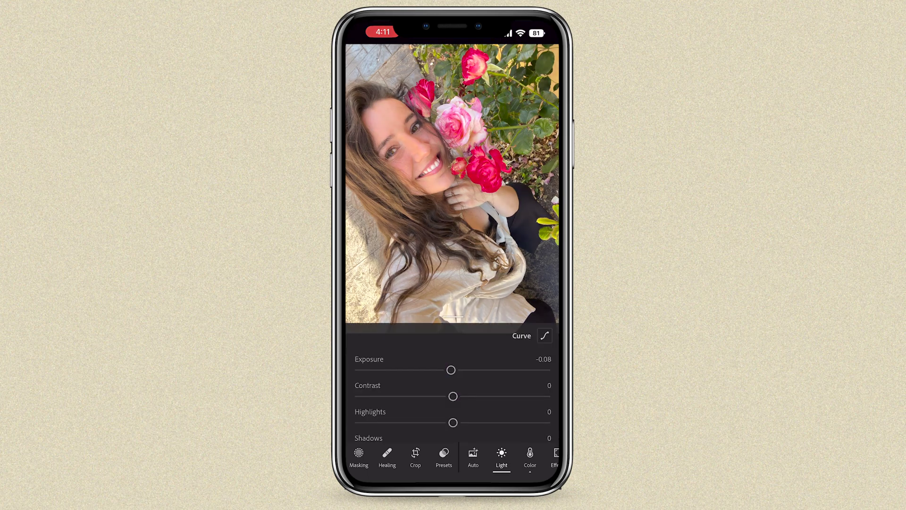
pyautogui.click(452, 189)
# - Compare the Valentine (desktop) and Valentine (mobile) presets on the rose selfie and apply Valentine (mobile) + Ai
pyautogui.click(444, 457)
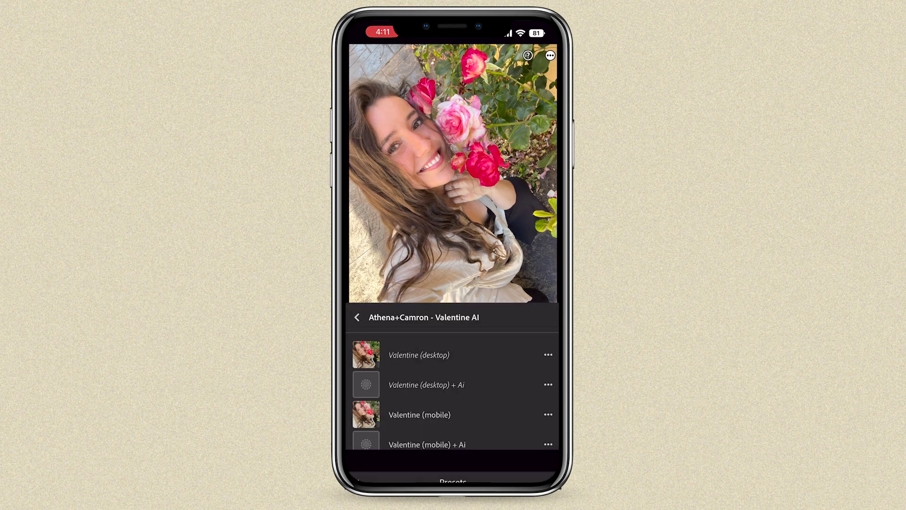
pyautogui.click(366, 348)
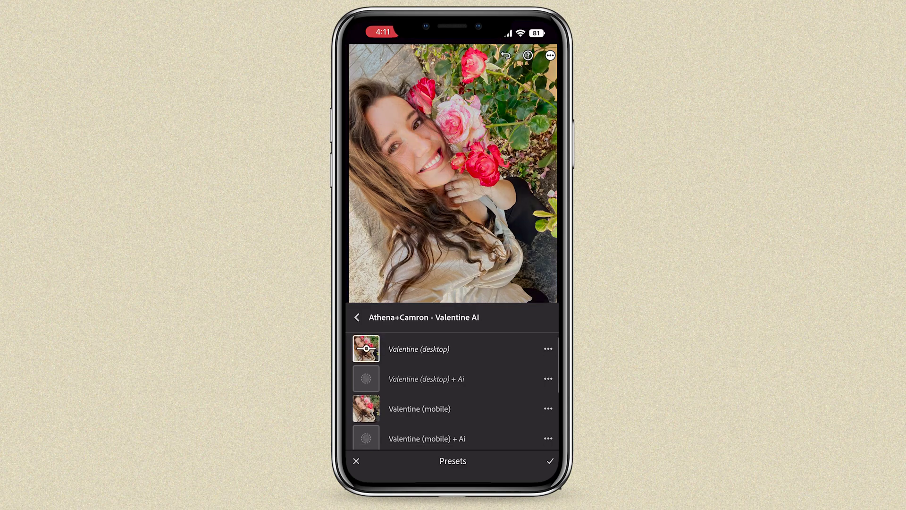
pyautogui.click(406, 409)
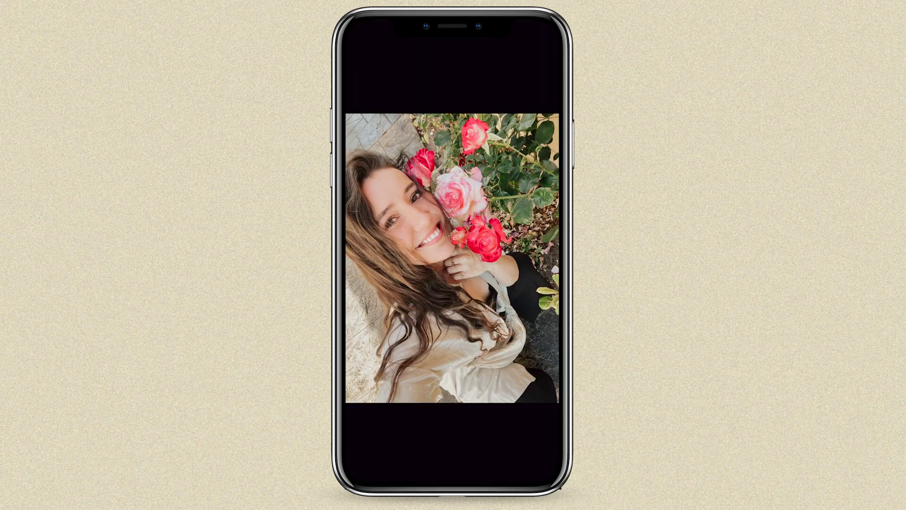
pyautogui.click(452, 257)
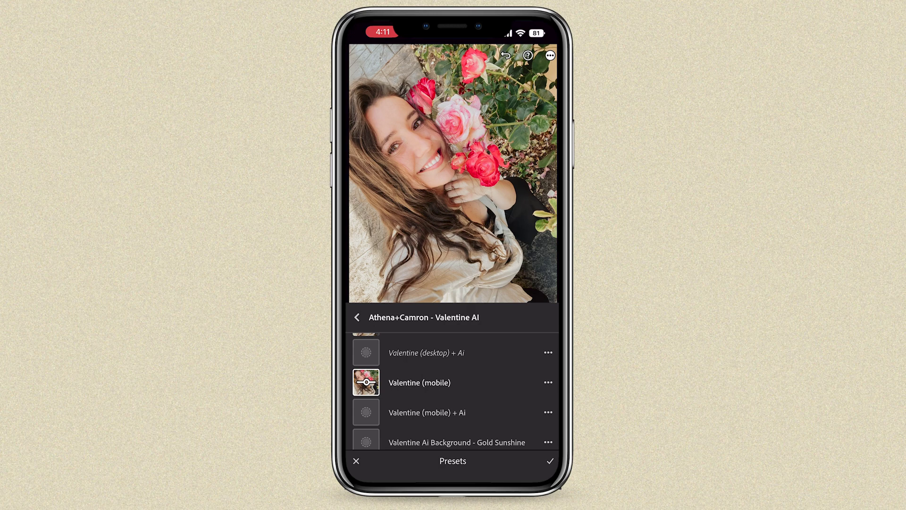
pyautogui.click(427, 413)
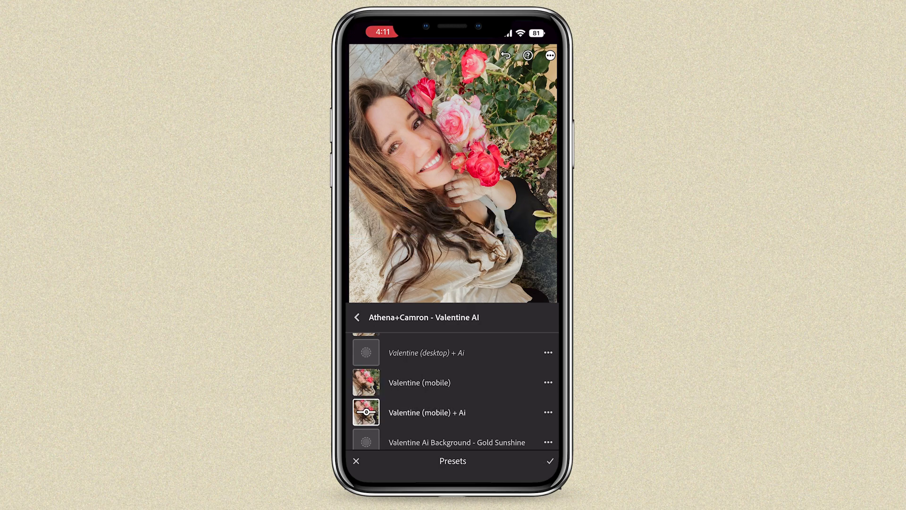
pyautogui.click(550, 461)
# - Lower the rose selfie's exposure slightly and set its Contrast to +13
pyautogui.click(502, 457)
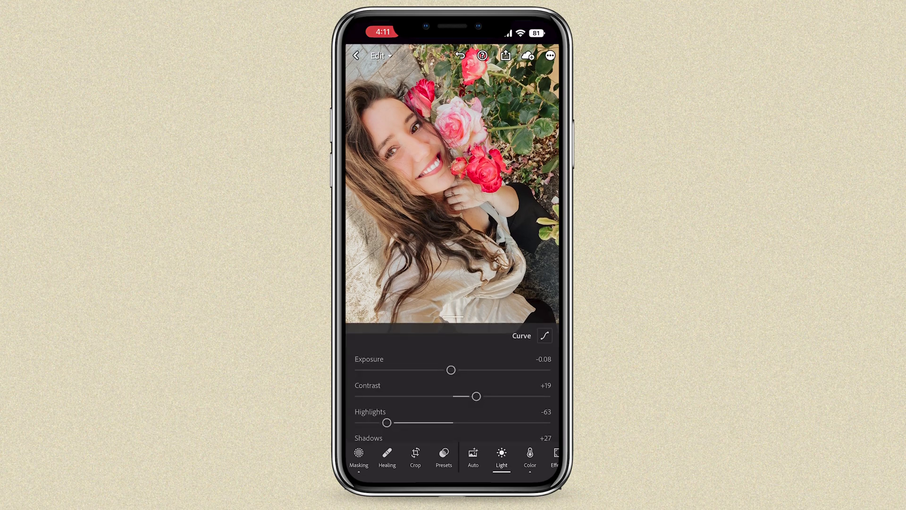
pyautogui.moveTo(450, 370); pyautogui.dragTo(444, 369)
pyautogui.moveTo(476, 396); pyautogui.dragTo(470, 395)
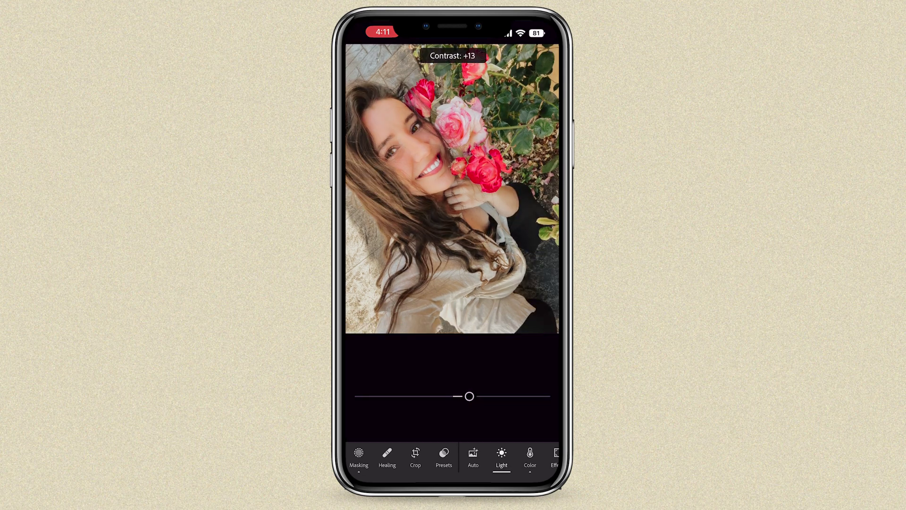
pyautogui.click(444, 457)
pyautogui.click(551, 461)
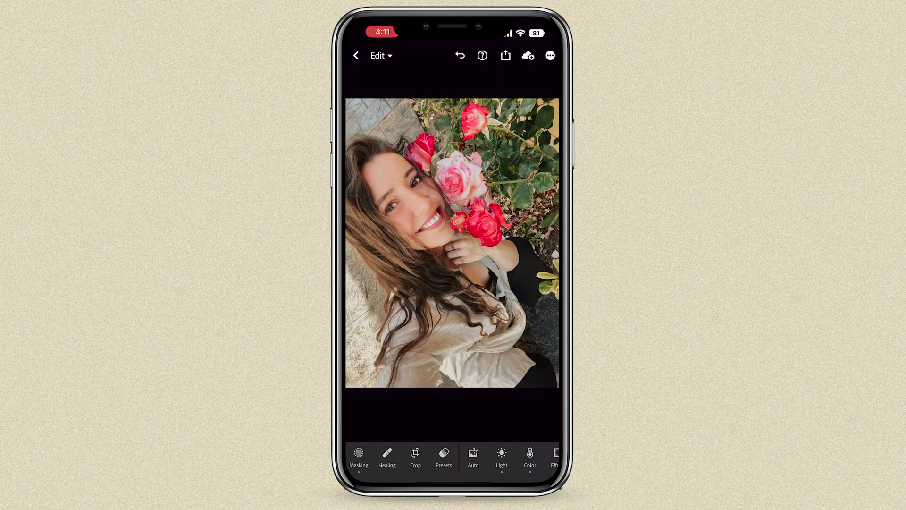
# - Go through the five AI subject masks the preset added to the rose selfie
pyautogui.click(359, 457)
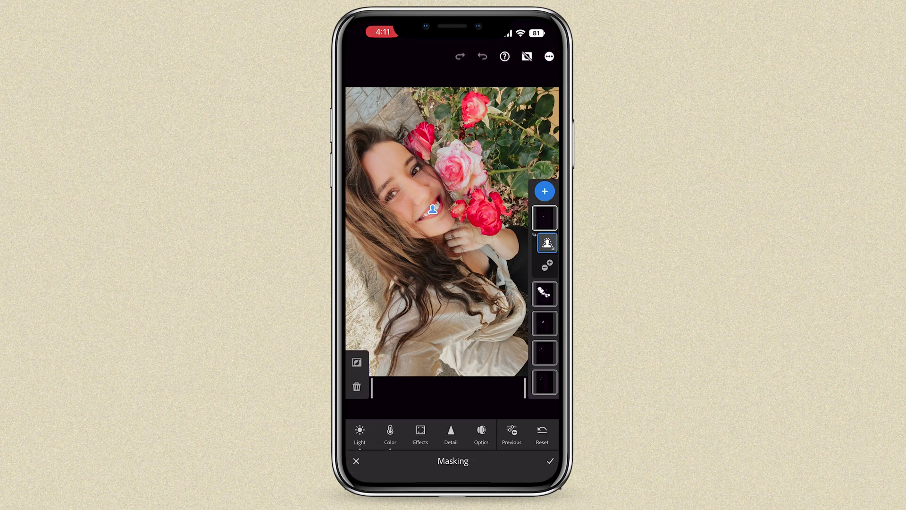
pyautogui.click(545, 218)
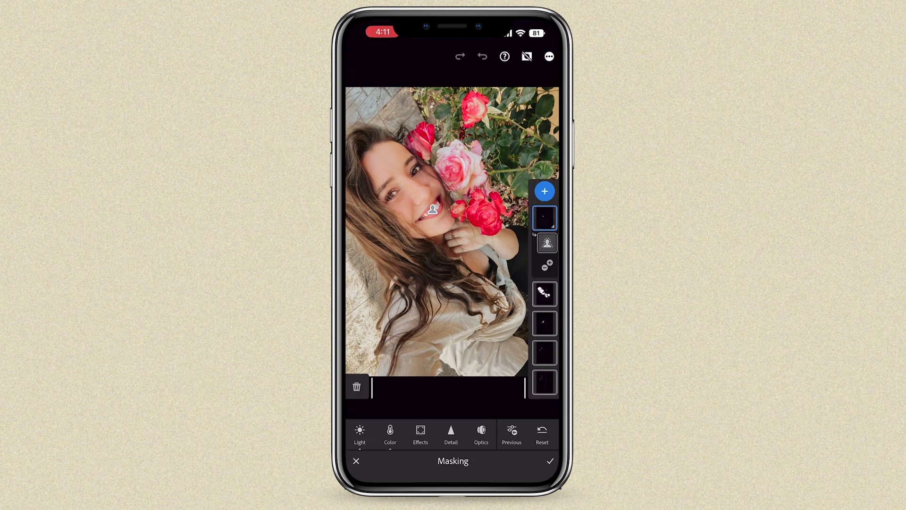
pyautogui.click(545, 294)
pyautogui.click(545, 324)
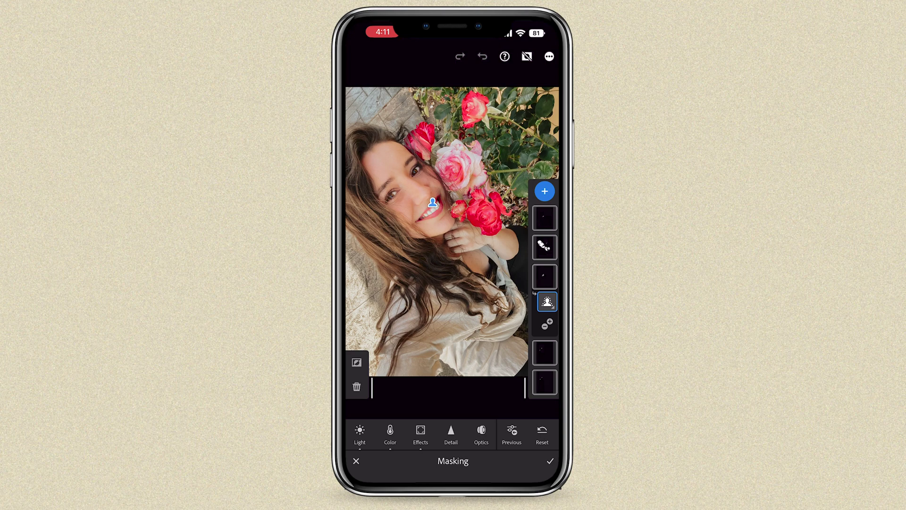
pyautogui.click(544, 352)
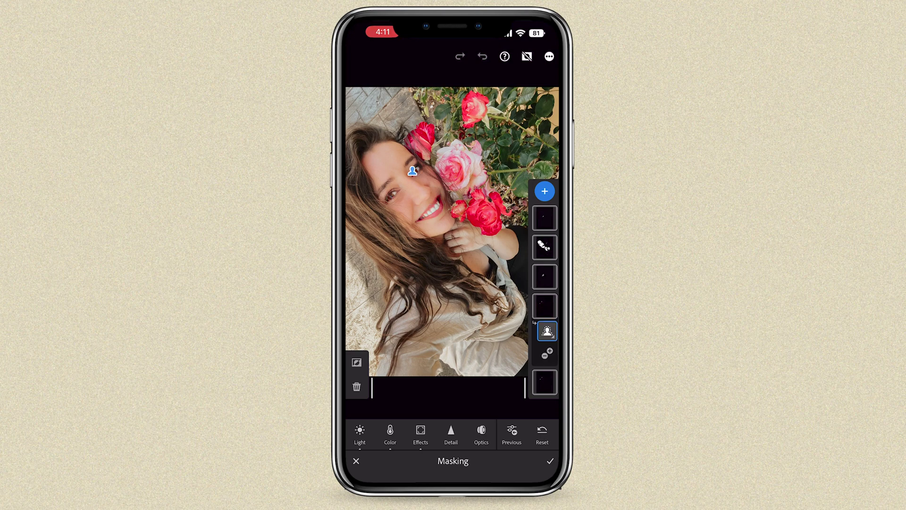
pyautogui.click(545, 382)
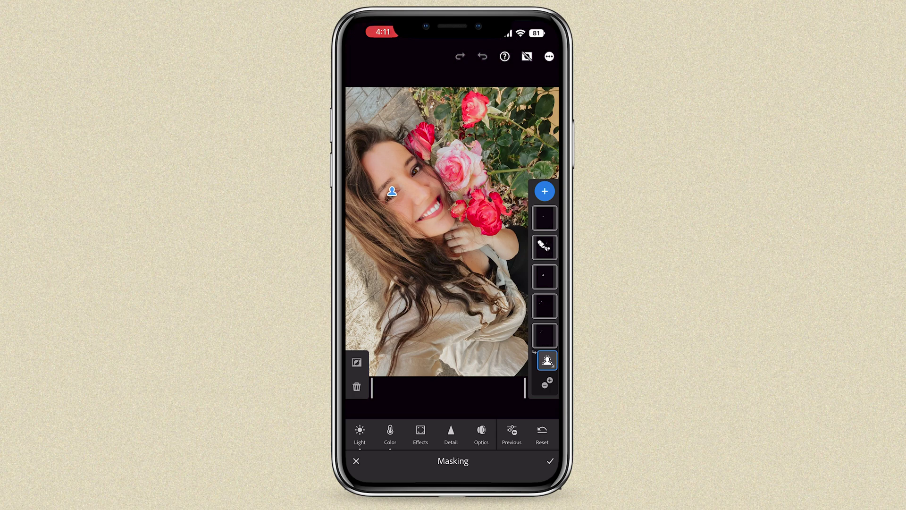
# - Set the Highlights of the Subjects Eye Whites mask to +21 and accept the masking changes
pyautogui.click(544, 335)
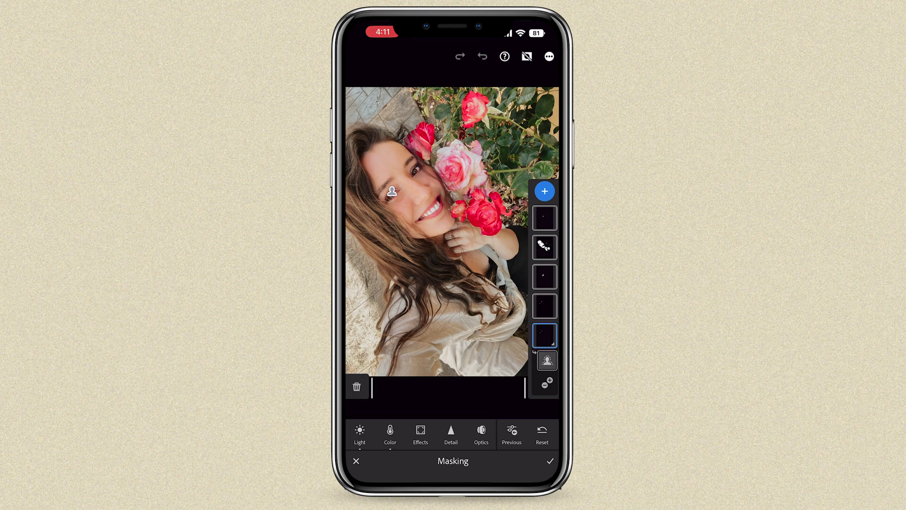
pyautogui.click(545, 335)
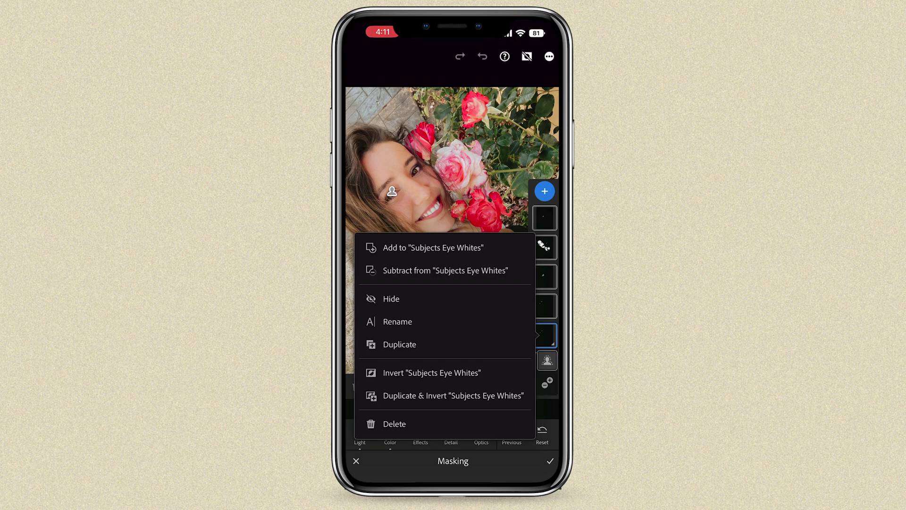
pyautogui.click(452, 160)
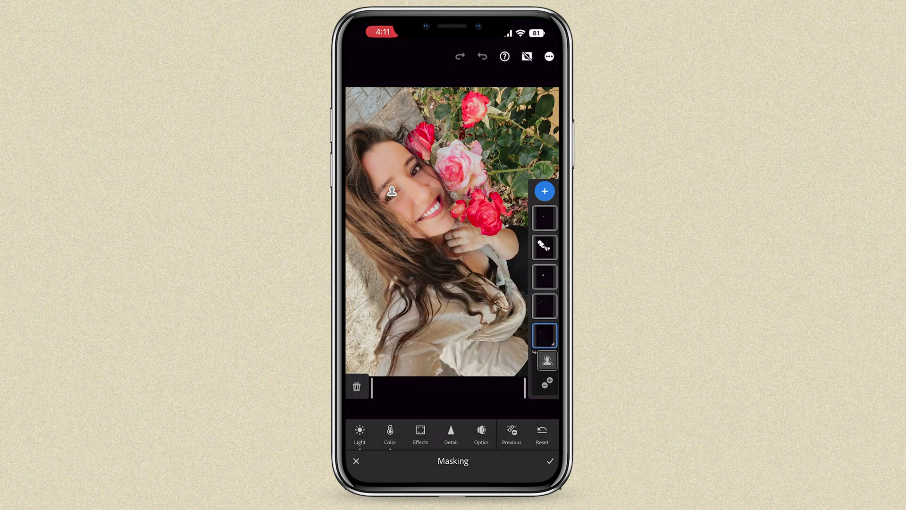
pyautogui.click(360, 434)
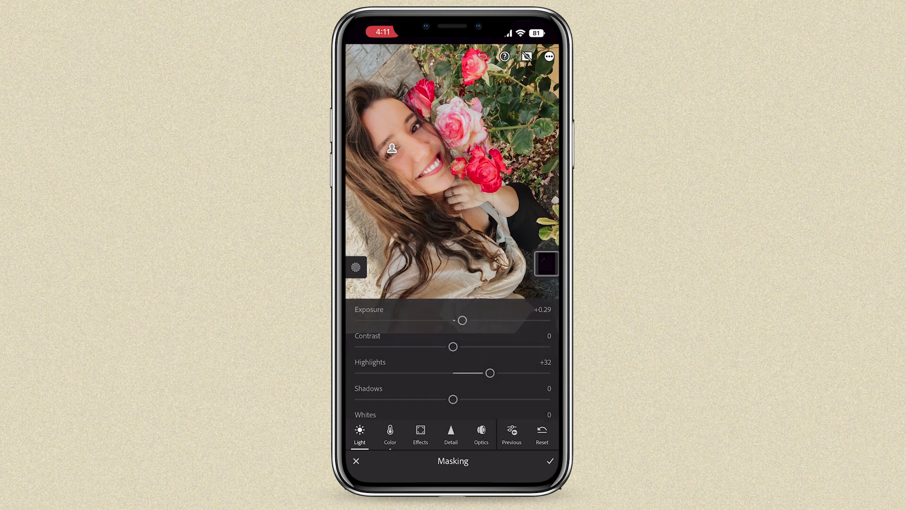
pyautogui.moveTo(490, 373)
pyautogui.mouseDown()
pyautogui.moveTo(374, 373)
pyautogui.moveTo(479, 373)
pyautogui.mouseUp()
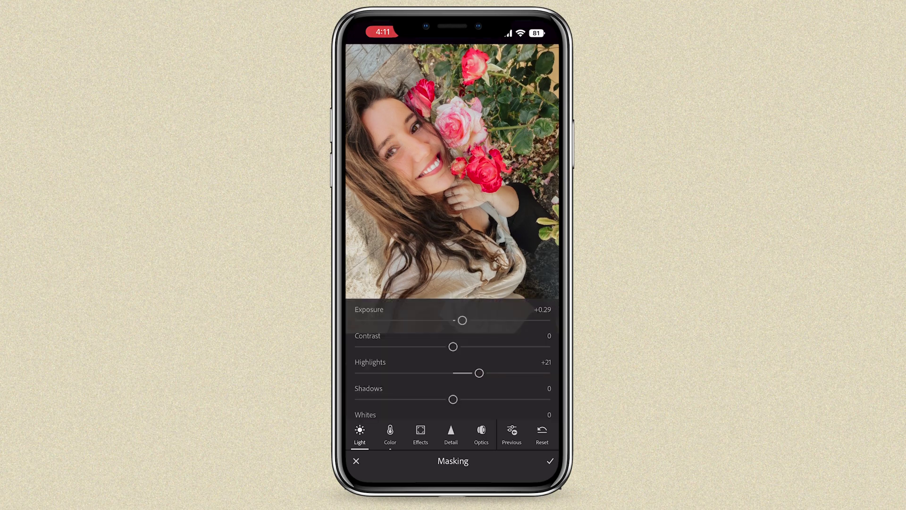
pyautogui.click(551, 461)
# - Set the Saturation of the second-to-last mask, on the subject's eyes, to +20 and accept the masking changes
pyautogui.click(359, 458)
pyautogui.click(359, 455)
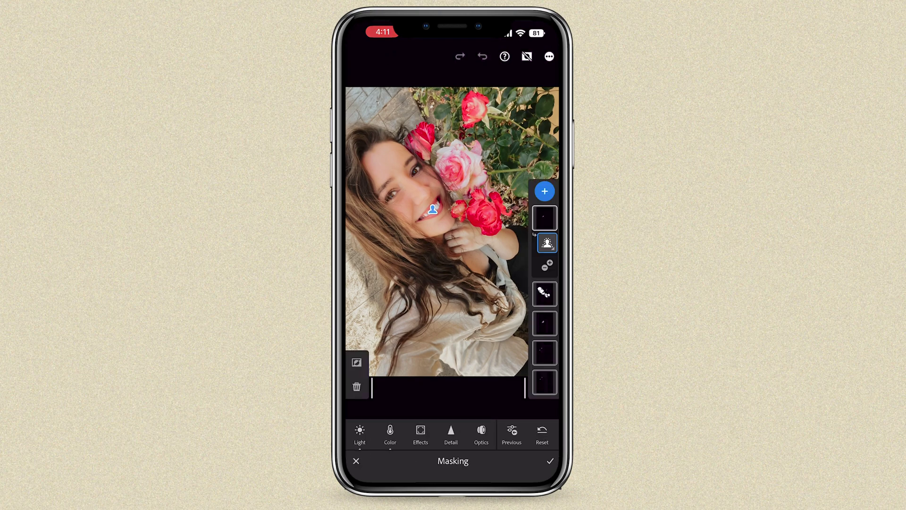
pyautogui.click(544, 353)
pyautogui.click(389, 434)
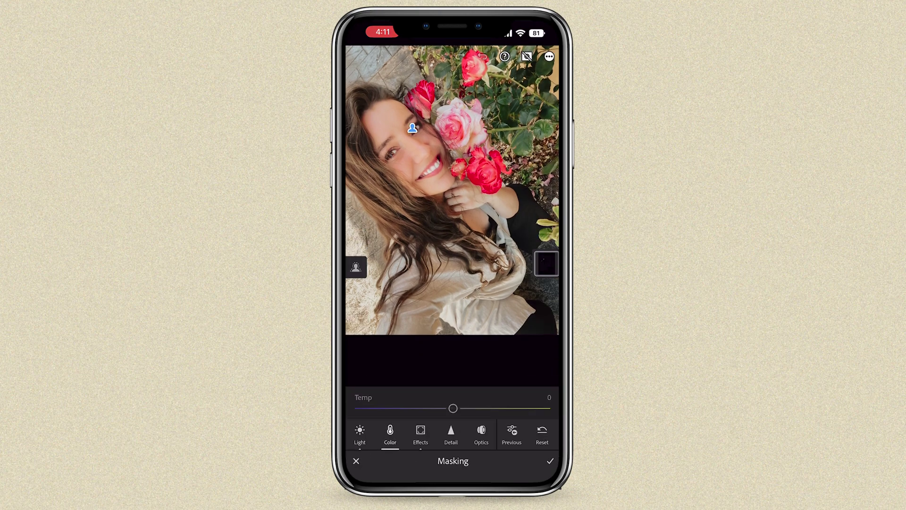
pyautogui.moveTo(499, 373); pyautogui.dragTo(470, 372)
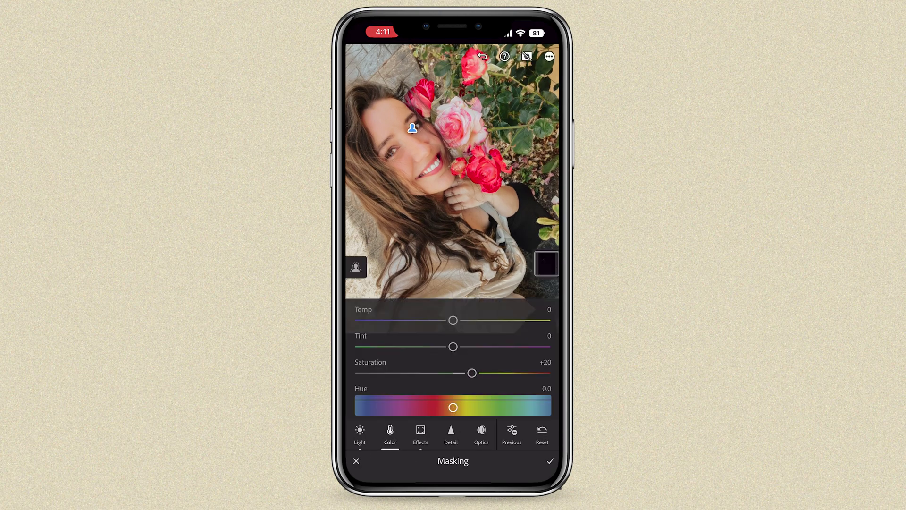
pyautogui.click(550, 460)
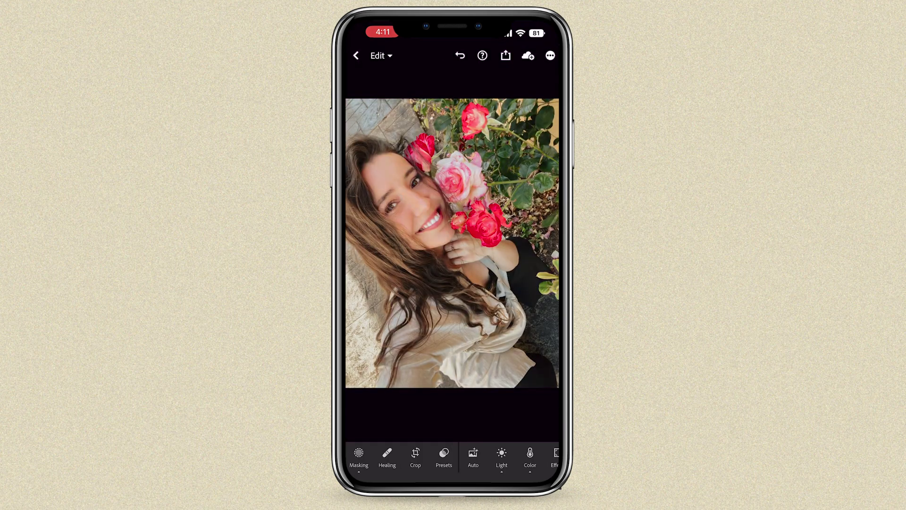
# - Try the Valentine Ai Background - Gold Sunshine preset on the rose selfie
pyautogui.click(444, 457)
pyautogui.scroll(-3, 452, 387)
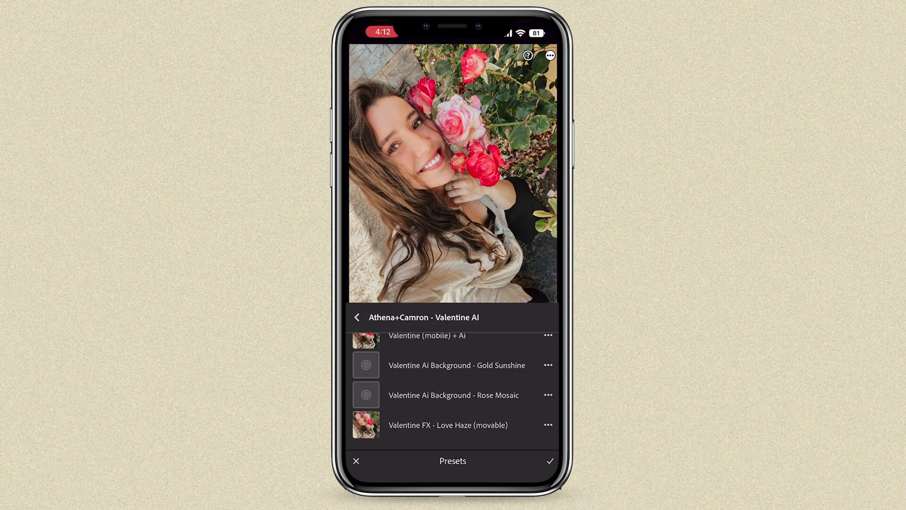
pyautogui.click(456, 365)
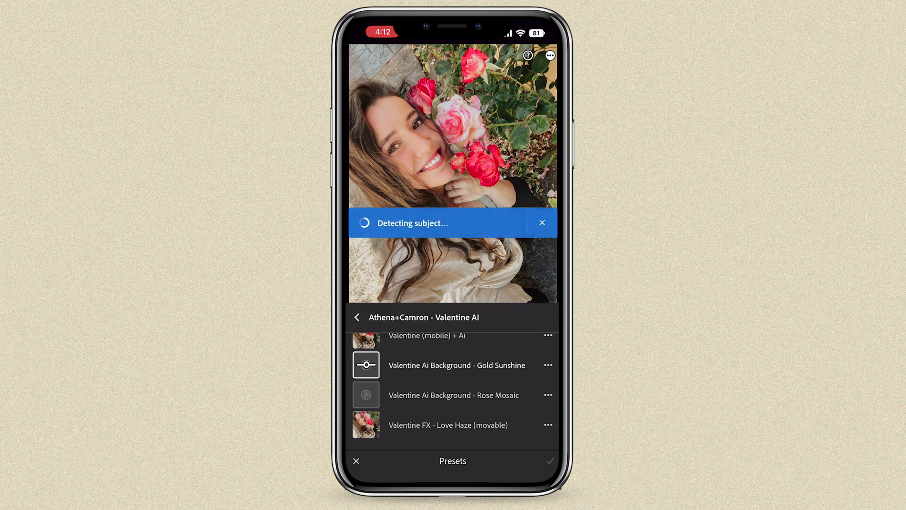
pyautogui.scroll(-1, 452, 391)
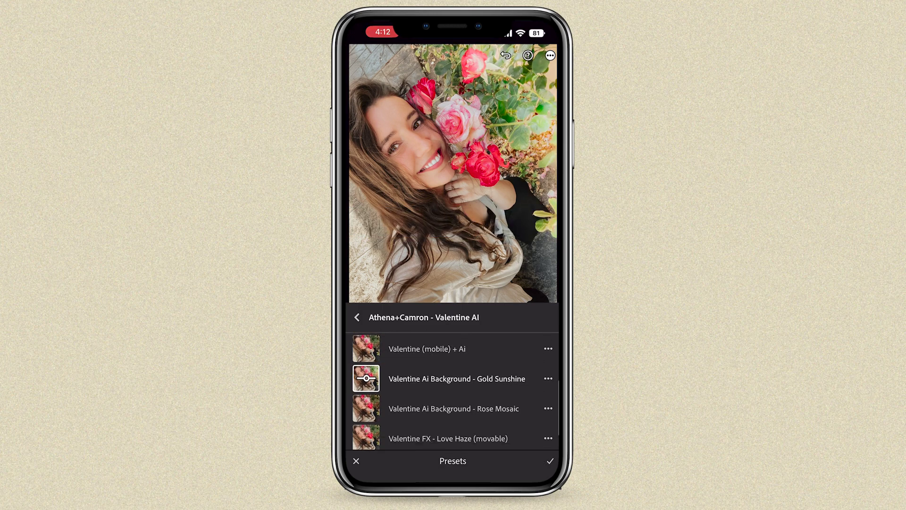
pyautogui.scroll(-1, 452, 391)
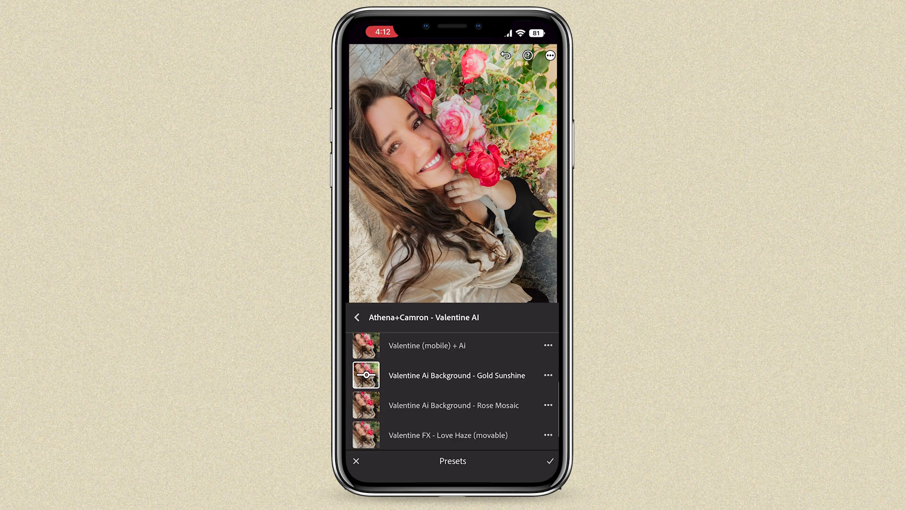
pyautogui.scroll(-2, 452, 390)
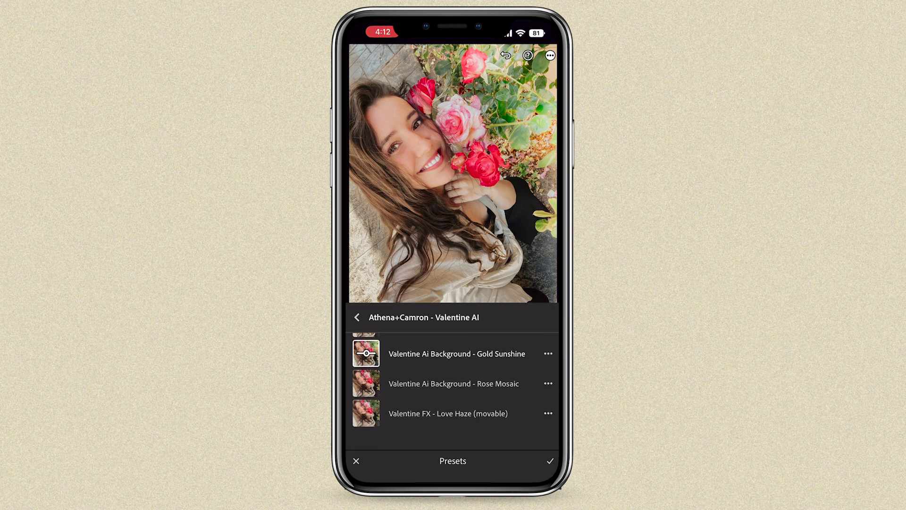
# - Apply the Valentine Ai Background - Rose Mosaic preset to the rose selfie with a slightly raised Amount
pyautogui.click(453, 383)
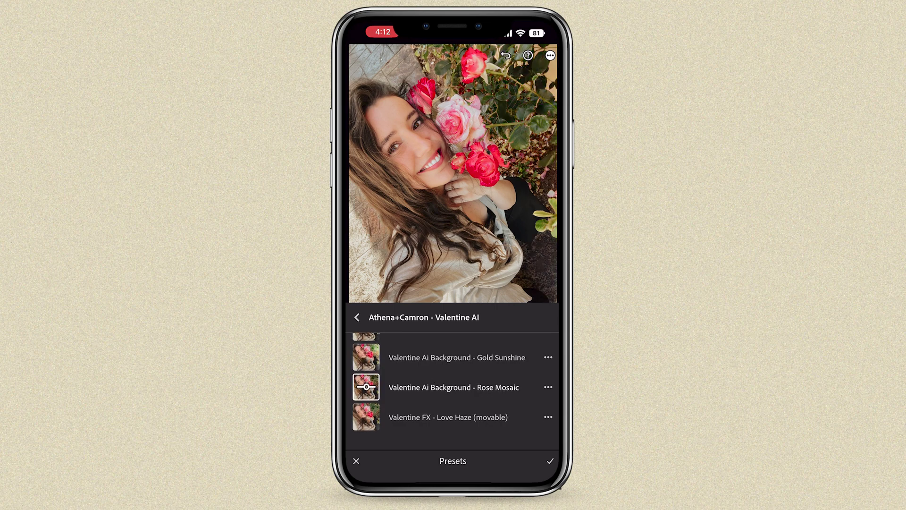
pyautogui.click(367, 391)
pyautogui.moveTo(453, 431)
pyautogui.mouseDown()
pyautogui.moveTo(544, 431)
pyautogui.moveTo(405, 431)
pyautogui.moveTo(466, 432)
pyautogui.mouseUp()
pyautogui.click(550, 461)
# - Apply the Valentine FX - Love Haze (movable) preset to the rose selfie with its Amount set to 67
pyautogui.click(443, 458)
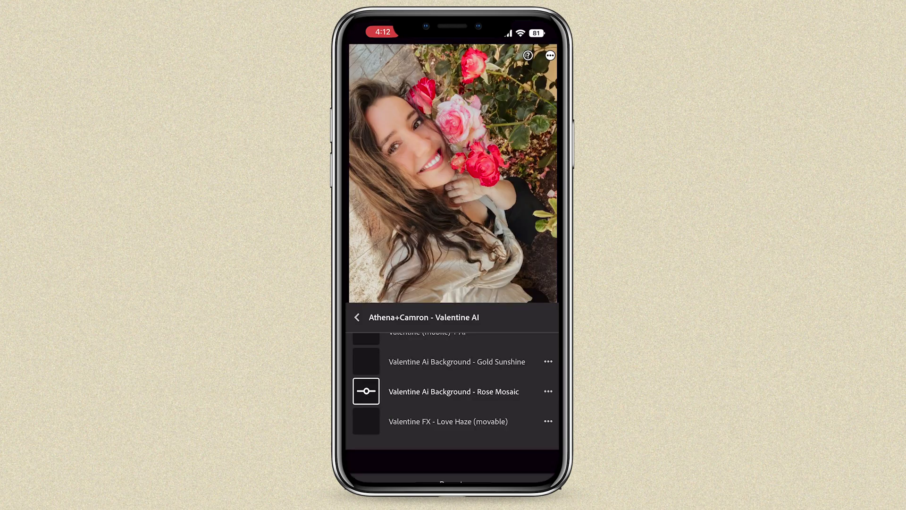
pyautogui.click(449, 421)
pyautogui.click(365, 421)
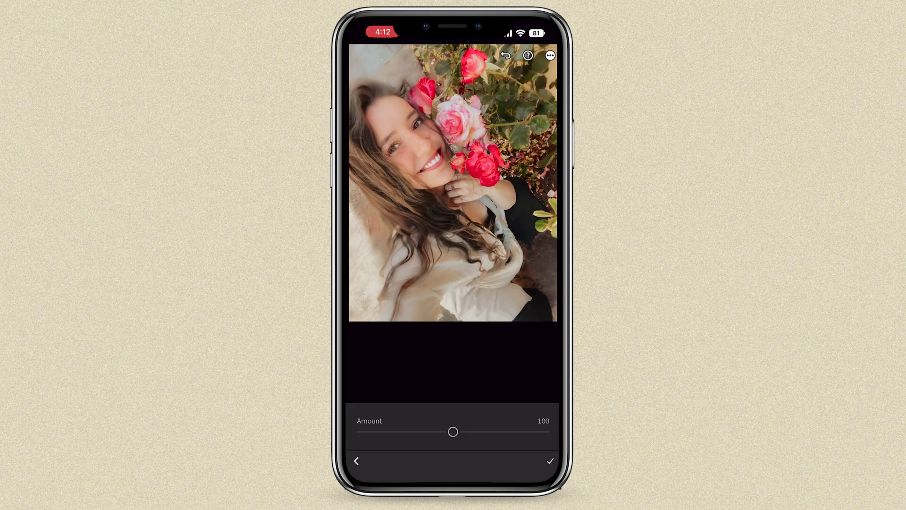
pyautogui.moveTo(453, 431); pyautogui.dragTo(423, 432)
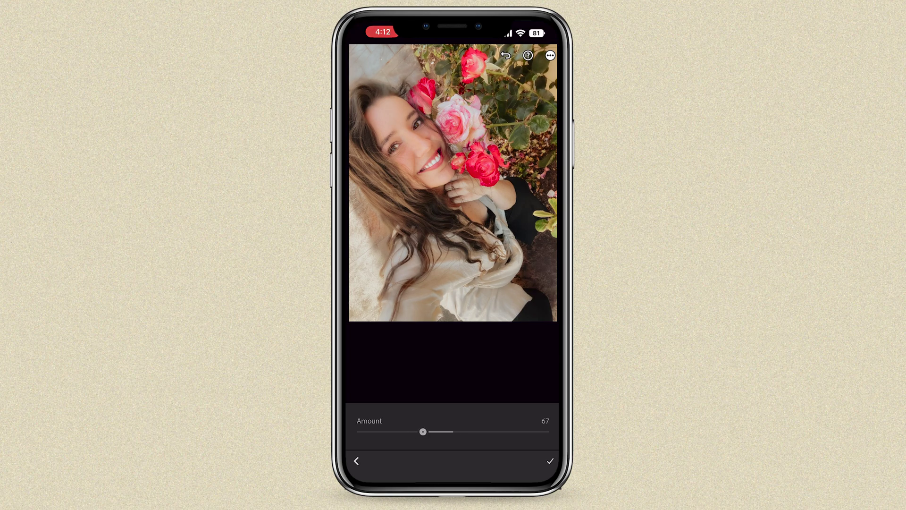
pyautogui.click(549, 460)
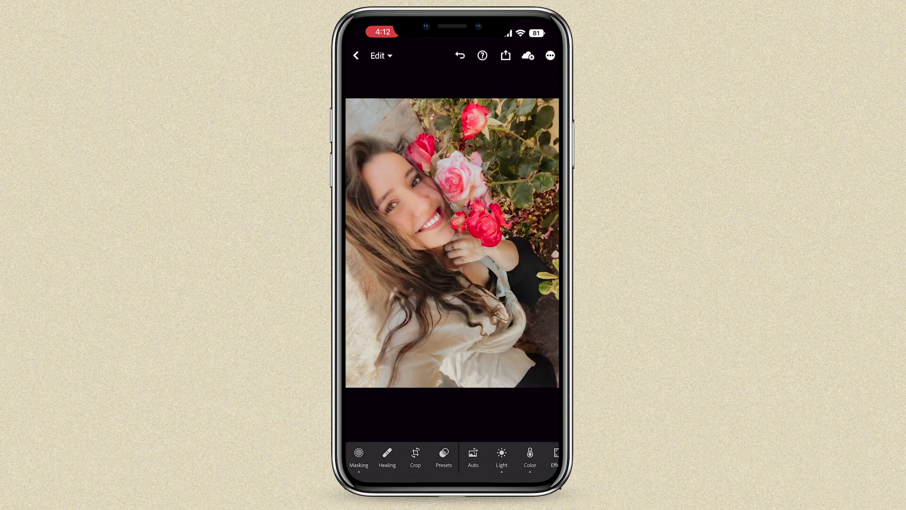
# - Reshape and reposition the haze's radial masks in the selfie's upper and lower-left areas, and accept the masking changes
pyautogui.click(359, 457)
pyautogui.click(545, 213)
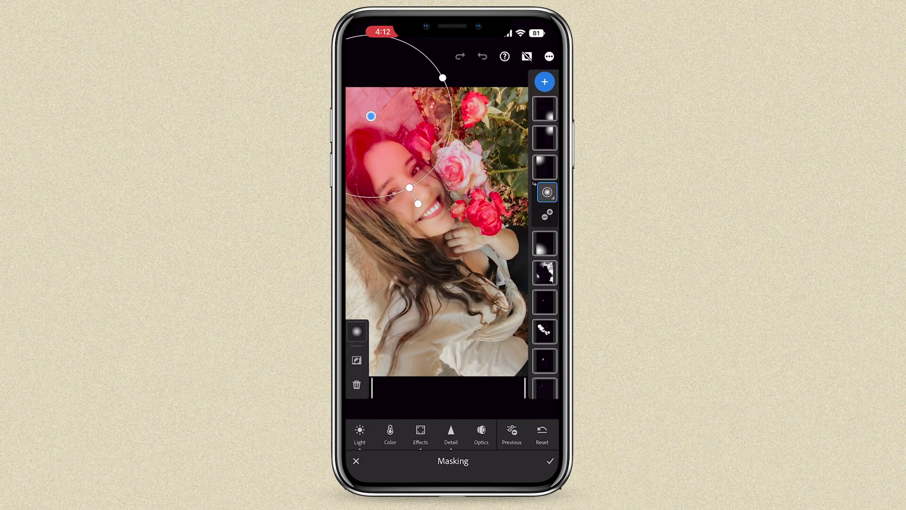
pyautogui.moveTo(409, 186); pyautogui.dragTo(395, 160)
pyautogui.moveTo(371, 115); pyautogui.dragTo(396, 113)
pyautogui.moveTo(468, 74); pyautogui.dragTo(491, 101)
pyautogui.moveTo(452, 236)
pyautogui.mouseDown()
pyautogui.moveTo(453, 217)
pyautogui.moveTo(456, 242)
pyautogui.mouseUp()
pyautogui.moveTo(400, 118); pyautogui.dragTo(380, 336)
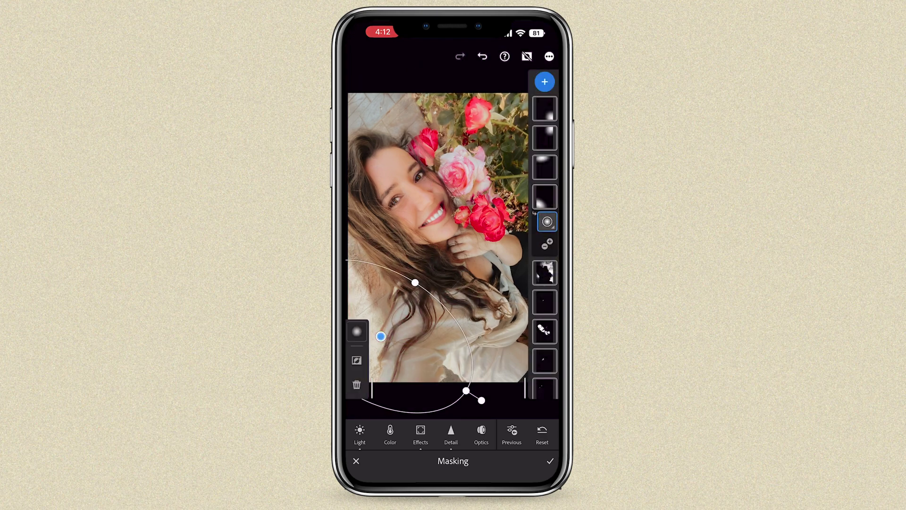
pyautogui.click(549, 462)
pyautogui.click(452, 243)
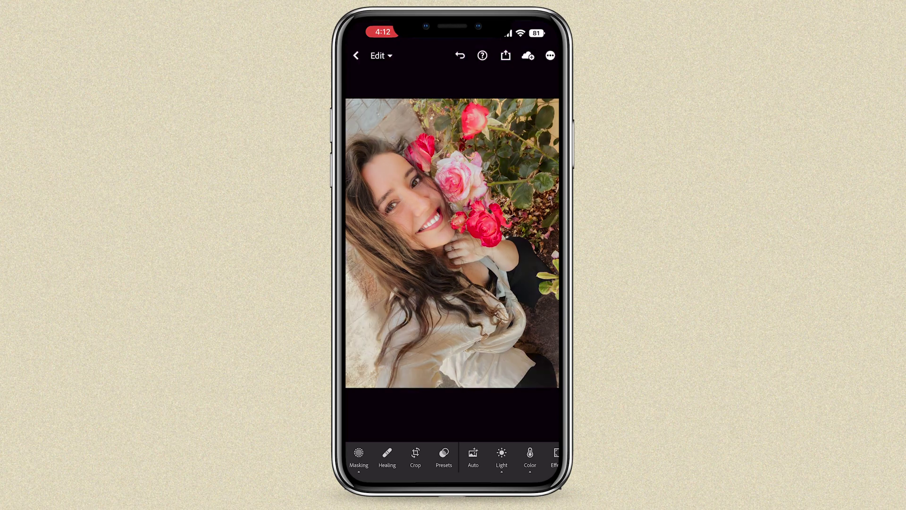
# - In the color mix, set the greens to Hue +47, Saturation +47 and Luminance -20
pyautogui.click(530, 455)
pyautogui.click(536, 337)
pyautogui.click(439, 363)
pyautogui.moveTo(403, 432); pyautogui.dragTo(495, 432)
pyautogui.moveTo(452, 460); pyautogui.dragTo(434, 460)
pyautogui.moveTo(477, 408); pyautogui.dragTo(497, 408)
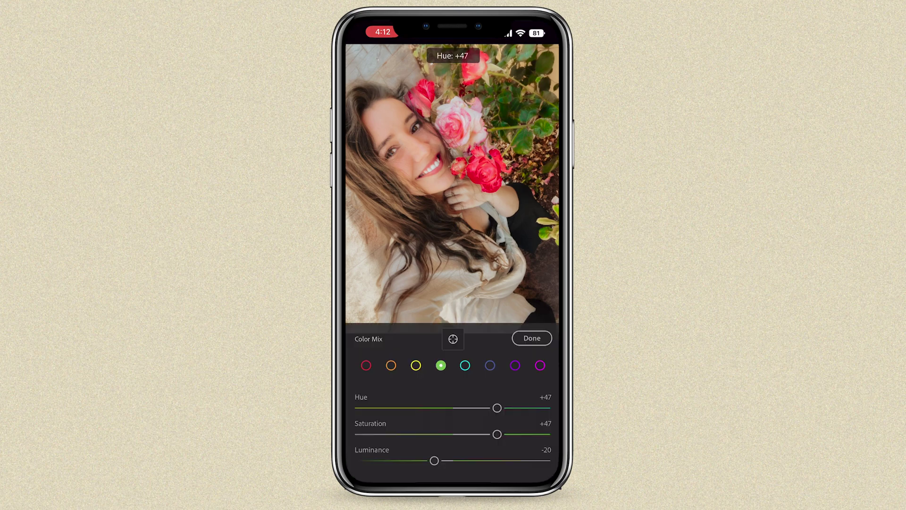
pyautogui.click(531, 338)
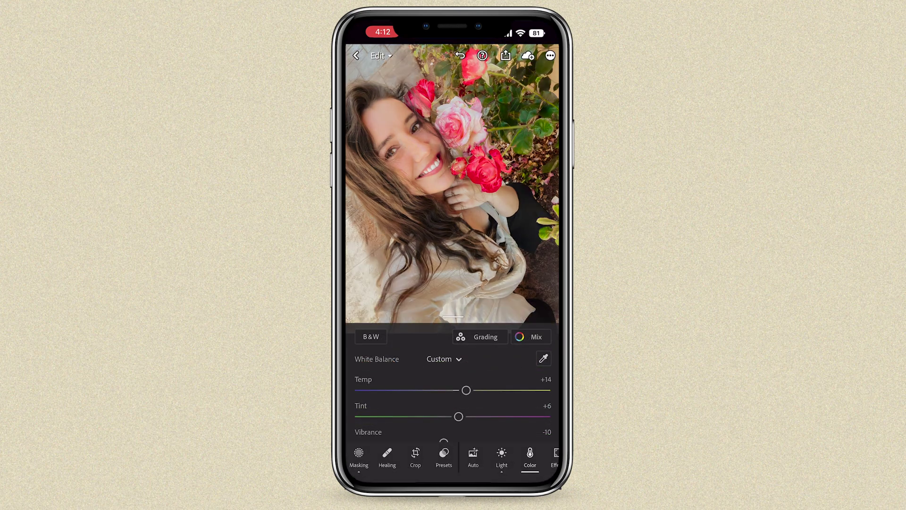
pyautogui.moveTo(397, 189); pyautogui.dragTo(427, 189)
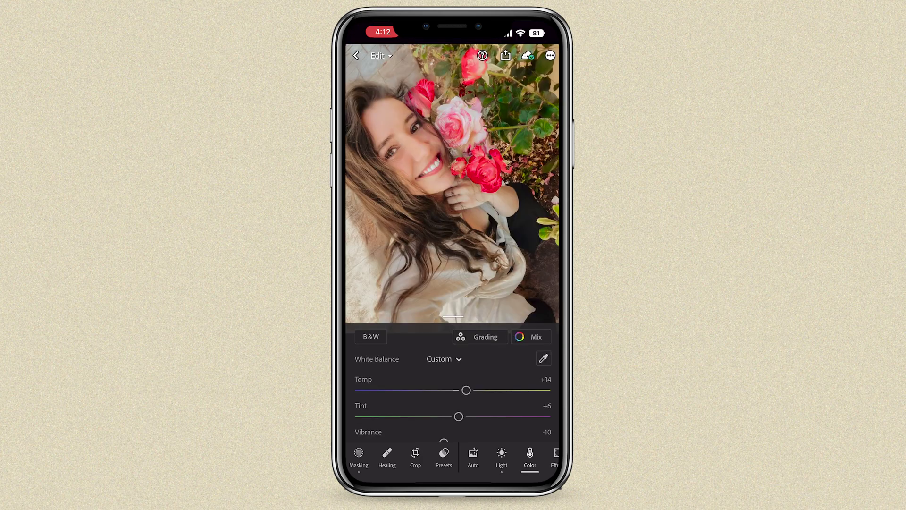